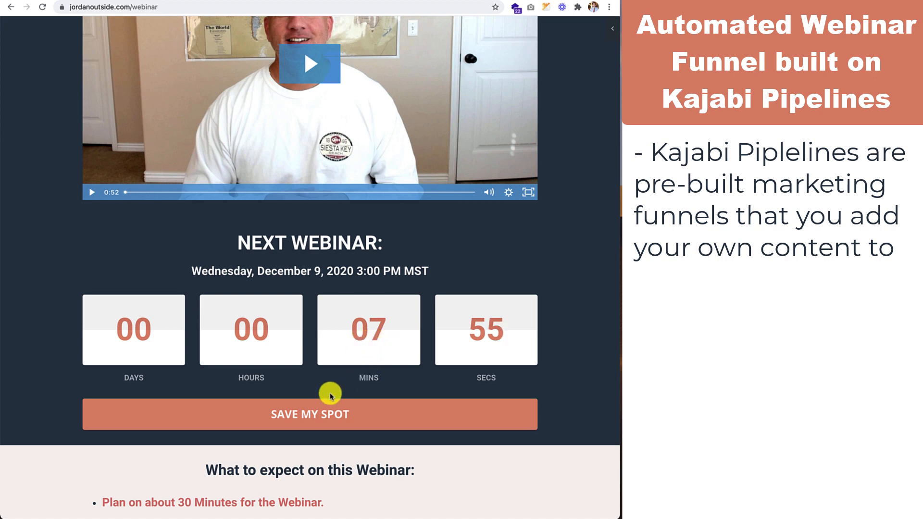
Examine the webinar registration form that the landing page's Save My Spot links open, and close it.
{"action": "left_click", "coordinate": [320, 408]}
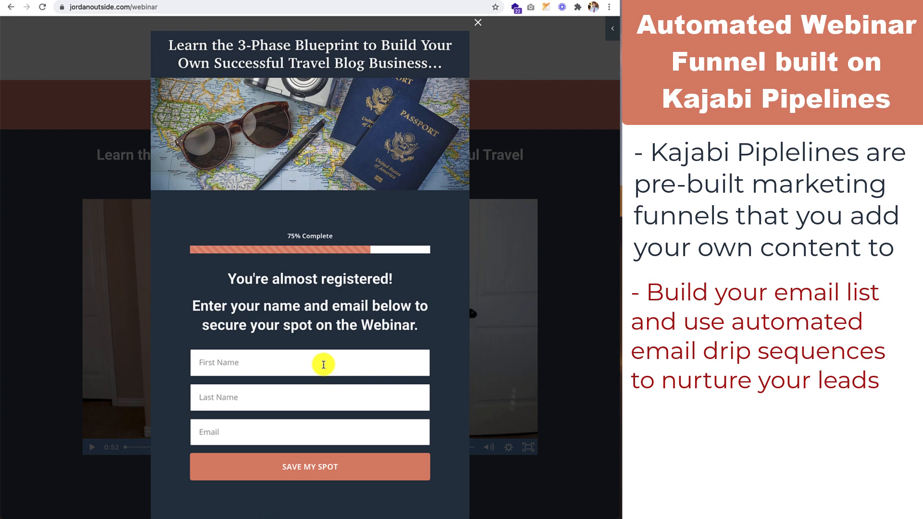
{"action": "left_click", "coordinate": [476, 24]}
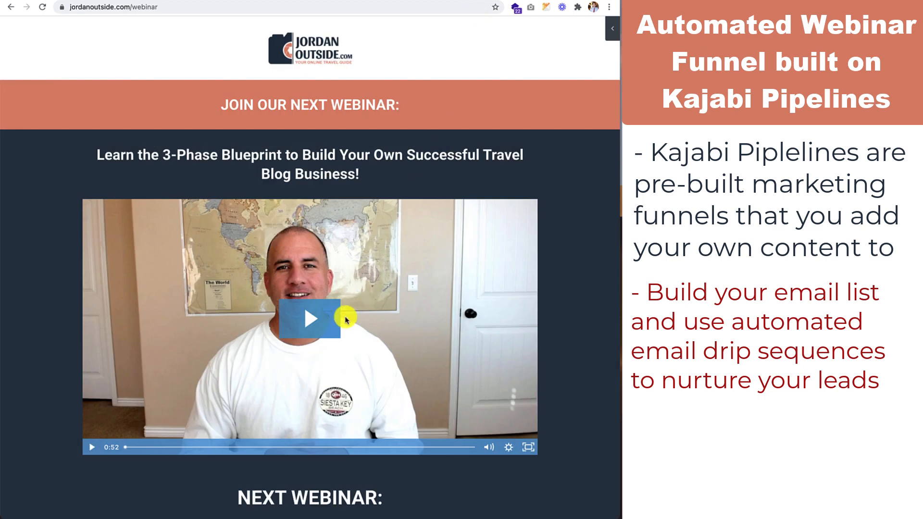
{"action": "scroll", "coordinate": [343, 317], "scroll_direction": "down", "scroll_amount": 4}
{"action": "scroll", "coordinate": [344, 322], "scroll_direction": "down", "scroll_amount": 6}
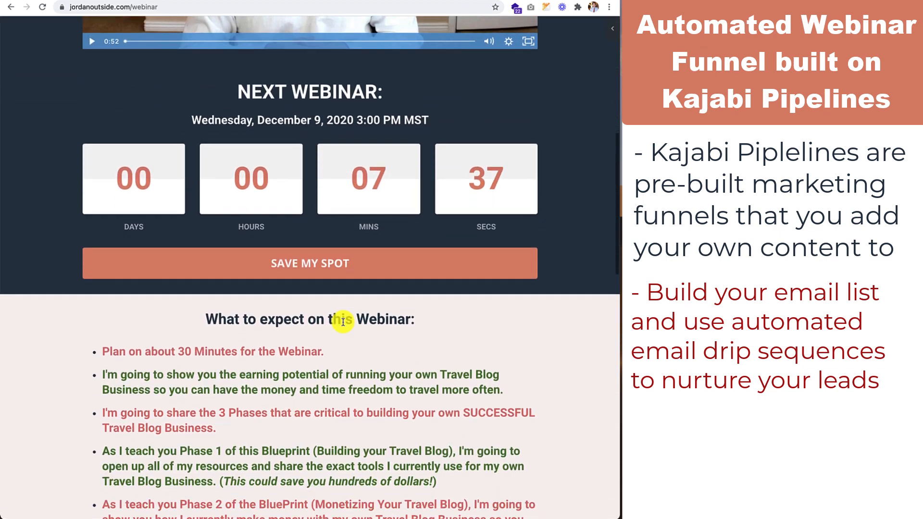
{"action": "scroll", "coordinate": [385, 304], "scroll_direction": "down", "scroll_amount": 8}
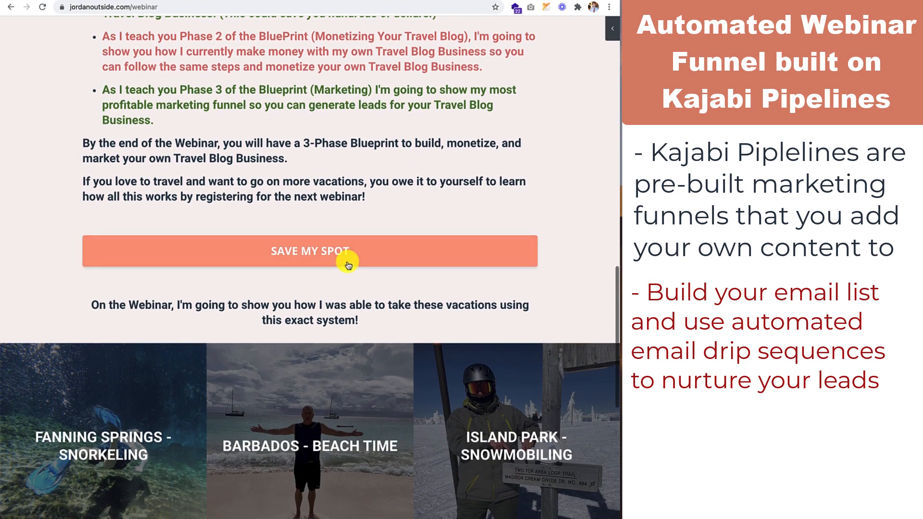
{"action": "left_click", "coordinate": [348, 265]}
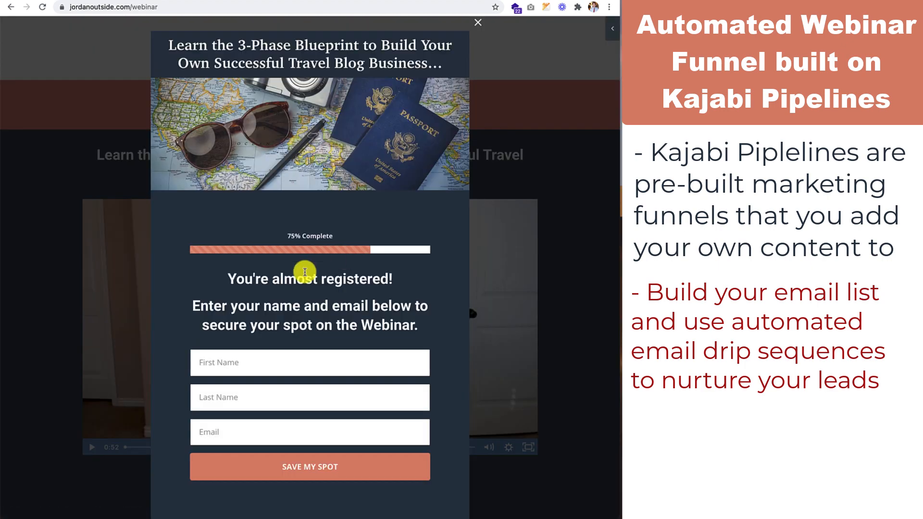
{"action": "left_click", "coordinate": [477, 24]}
Review the webinar landing page from the intro video and countdown down to the final registration section.
{"action": "scroll", "coordinate": [321, 295], "scroll_direction": "down", "scroll_amount": 7}
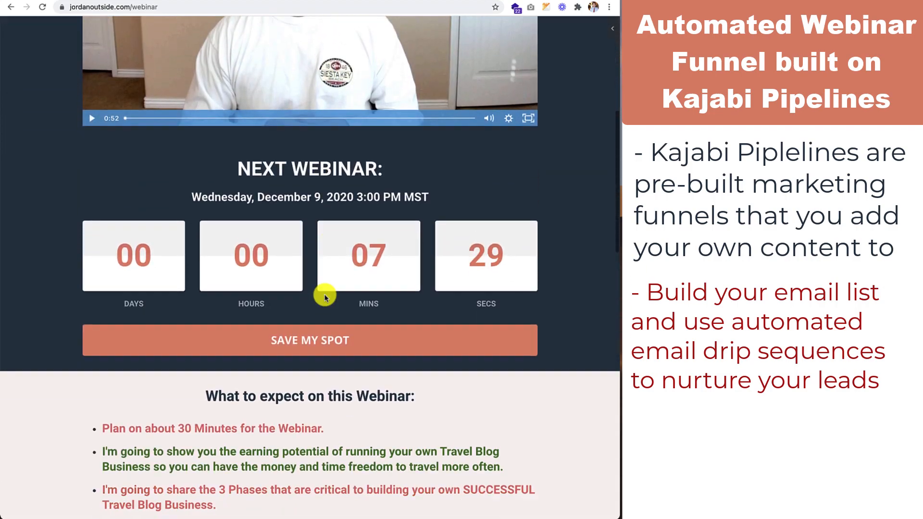
{"action": "scroll", "coordinate": [326, 295], "scroll_direction": "down", "scroll_amount": 14}
{"action": "scroll", "coordinate": [326, 295], "scroll_direction": "down", "scroll_amount": 1}
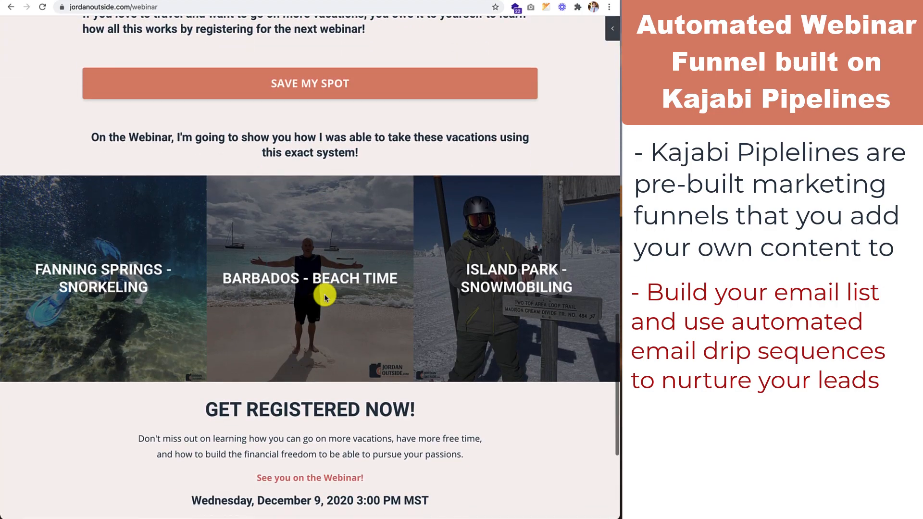
{"action": "scroll", "coordinate": [344, 314], "scroll_direction": "down", "scroll_amount": 5}
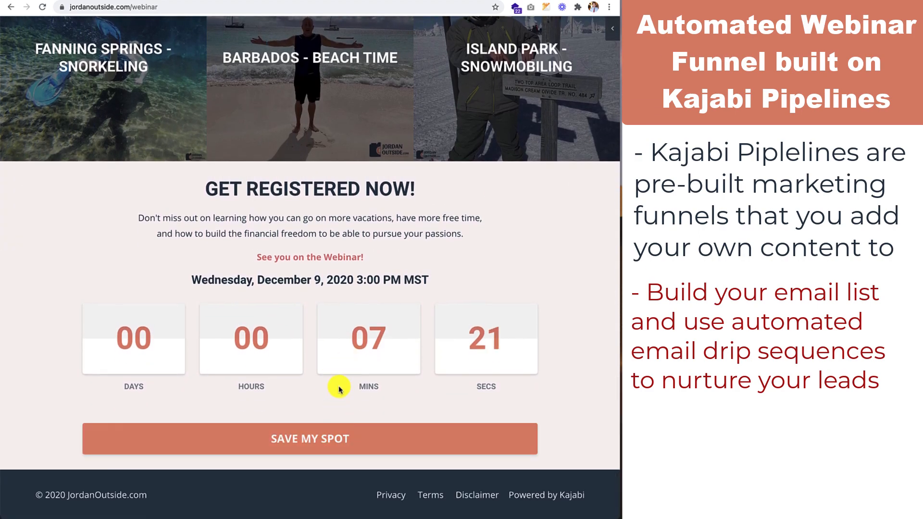
{"action": "scroll", "coordinate": [338, 388], "scroll_direction": "up", "scroll_amount": 20}
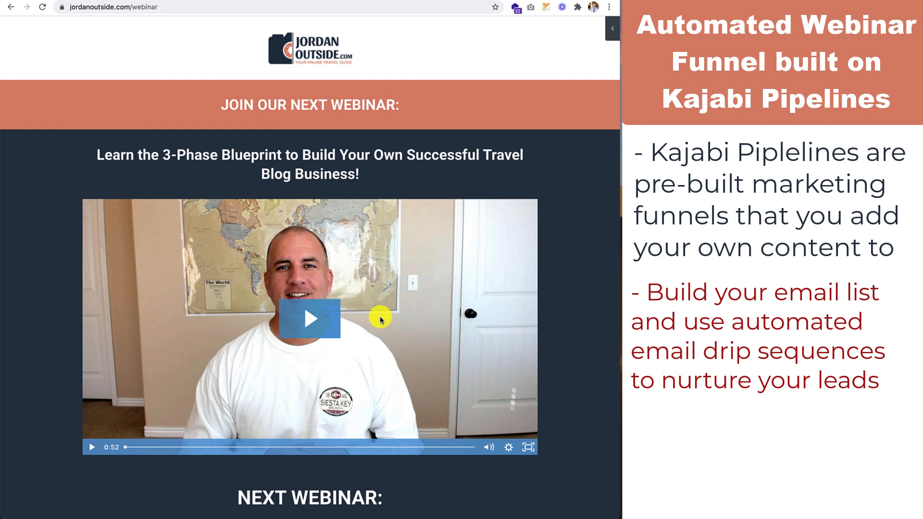
{"action": "scroll", "coordinate": [407, 314], "scroll_direction": "down", "scroll_amount": 4}
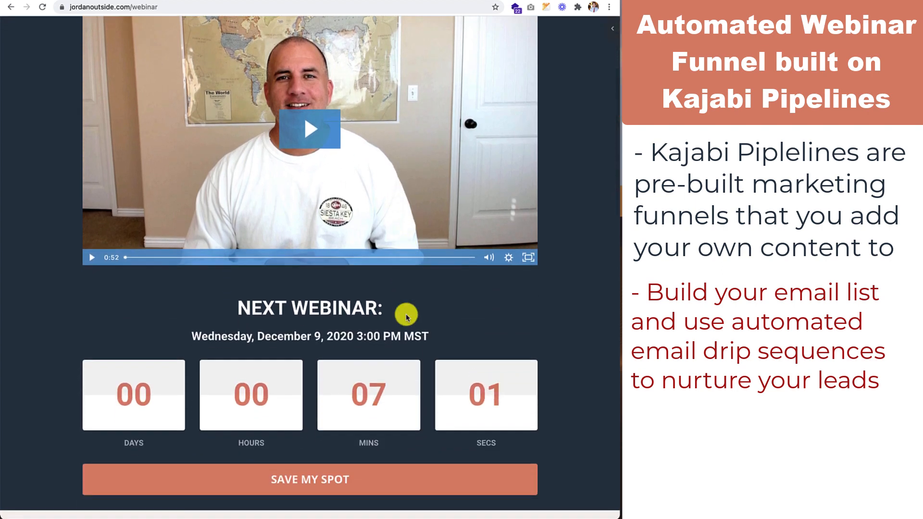
{"action": "scroll", "coordinate": [406, 314], "scroll_direction": "up", "scroll_amount": 4}
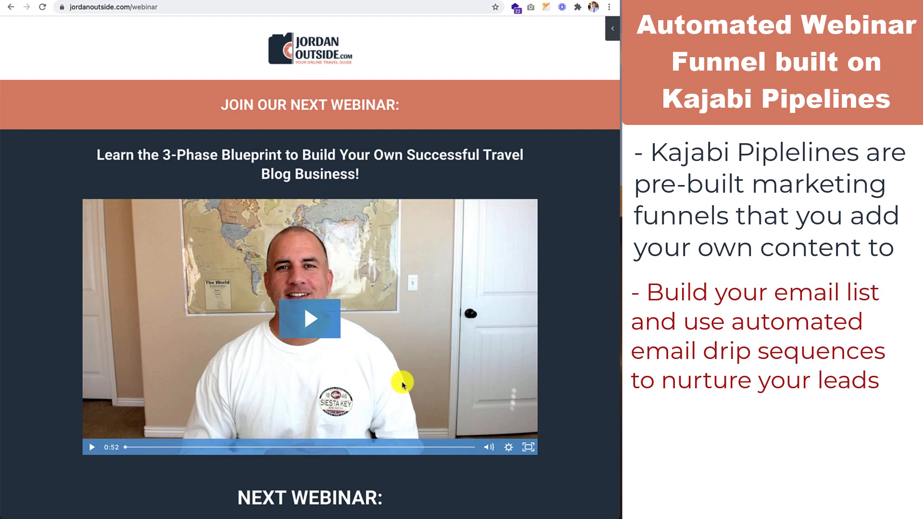
Check the next-webinar countdown section and view the registration form it leads to, closing the form again.
{"action": "scroll", "coordinate": [403, 385], "scroll_direction": "down", "scroll_amount": 1}
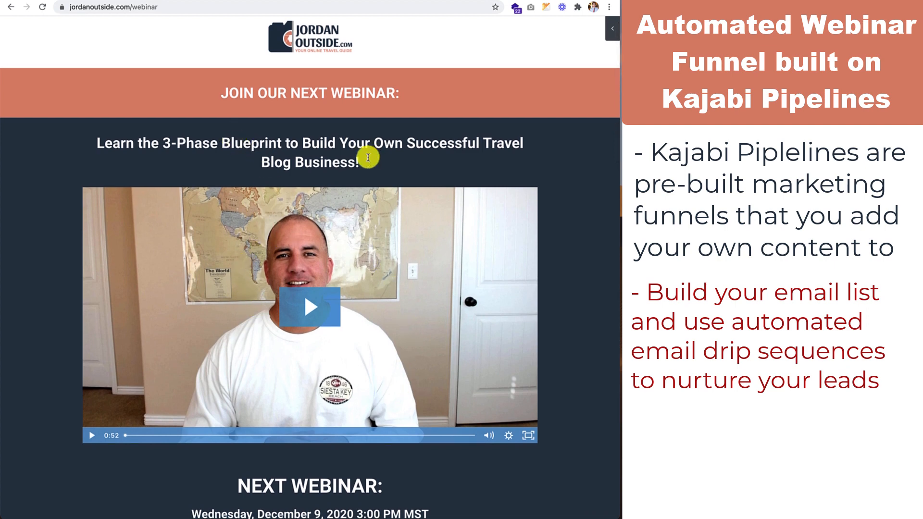
{"action": "scroll", "coordinate": [244, 323], "scroll_direction": "down", "scroll_amount": 6}
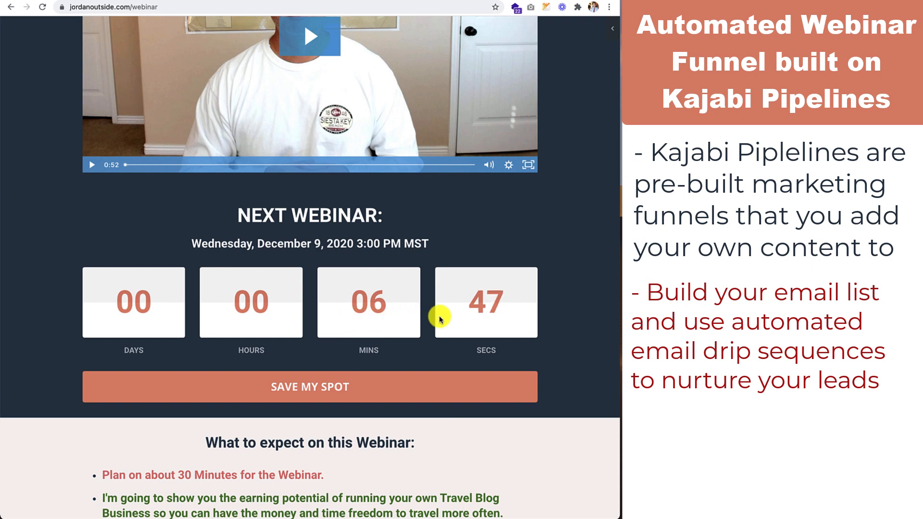
{"action": "scroll", "coordinate": [449, 315], "scroll_direction": "down", "scroll_amount": 1}
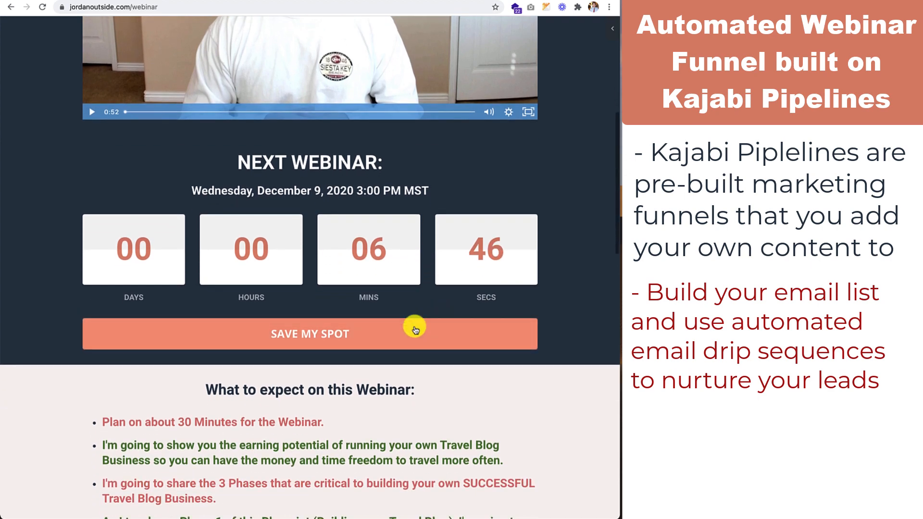
{"action": "left_click", "coordinate": [333, 336]}
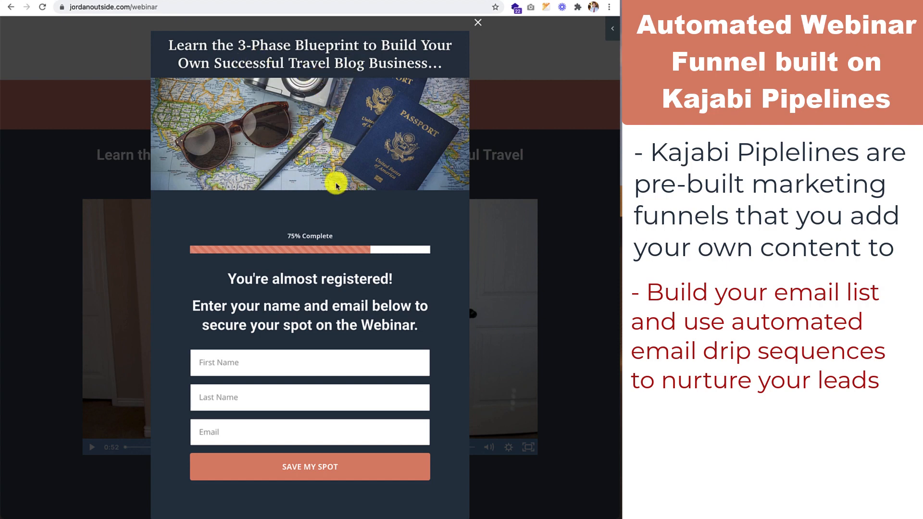
{"action": "left_click", "coordinate": [478, 23]}
{"action": "scroll", "coordinate": [457, 279], "scroll_direction": "down", "scroll_amount": 7}
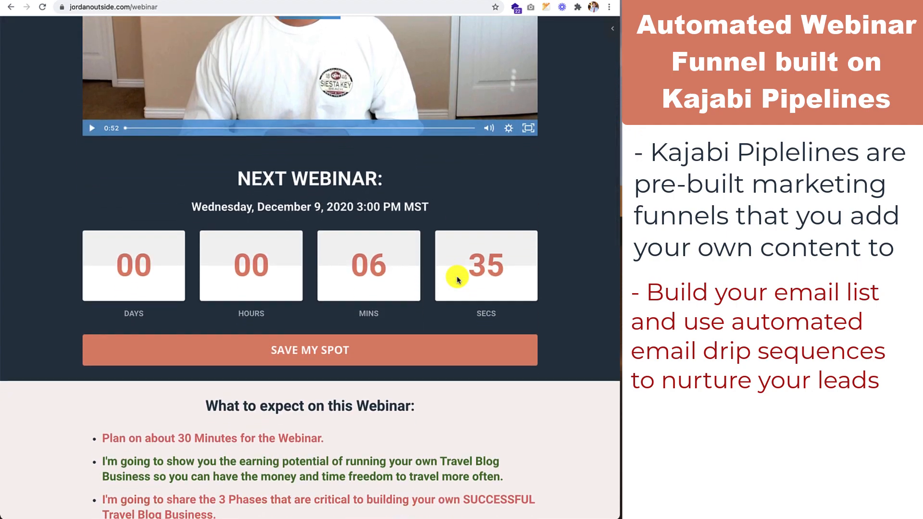
{"action": "scroll", "coordinate": [456, 279], "scroll_direction": "down", "scroll_amount": 3}
{"action": "scroll", "coordinate": [457, 279], "scroll_direction": "up", "scroll_amount": 7}
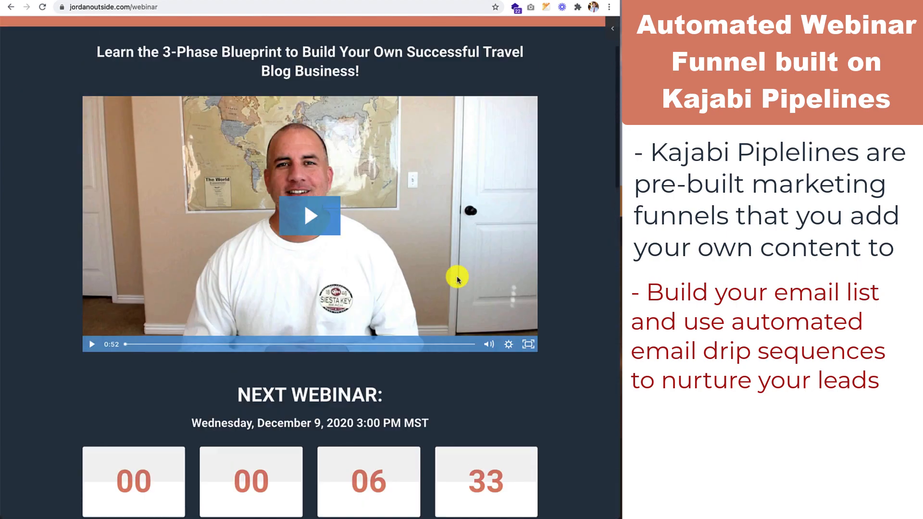
{"action": "scroll", "coordinate": [458, 279], "scroll_direction": "up", "scroll_amount": 2}
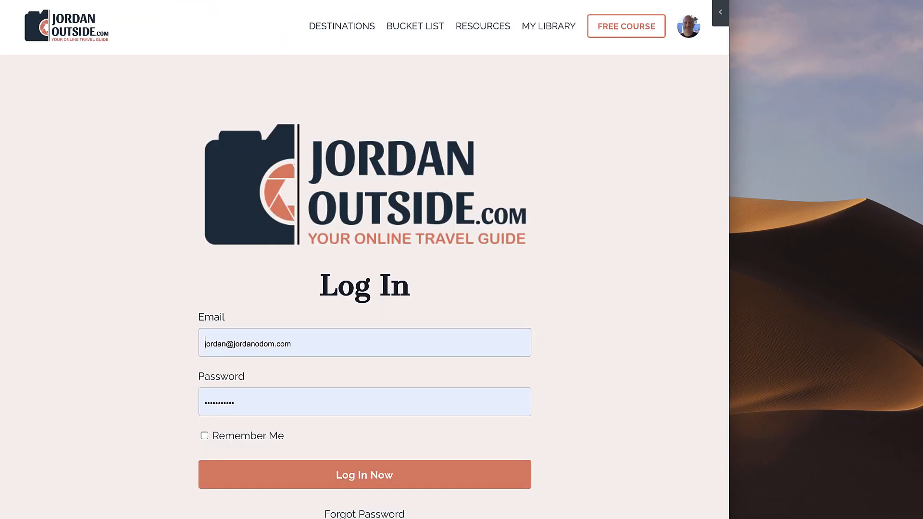
Go from the Jordan Outside login page to its home page, and load kajabi.com in the same tab.
{"action": "left_click", "coordinate": [60, 25]}
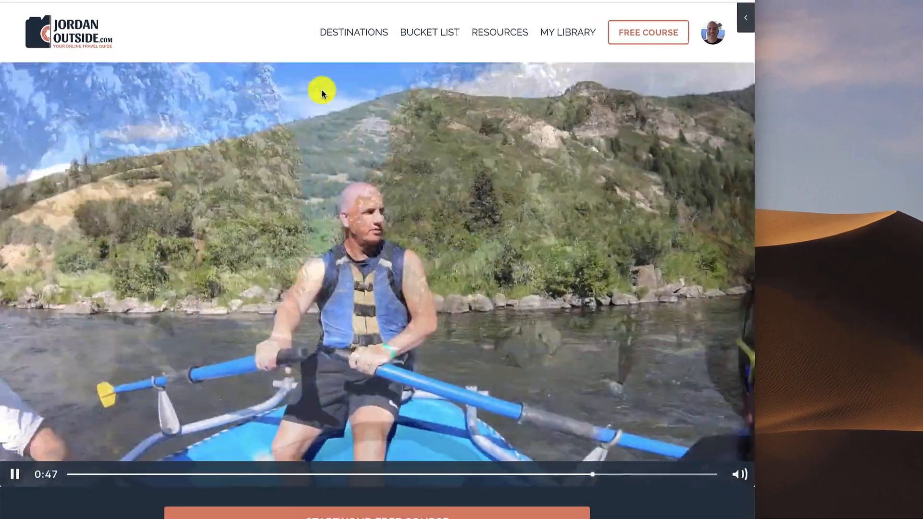
{"action": "left_click", "coordinate": [373, 48]}
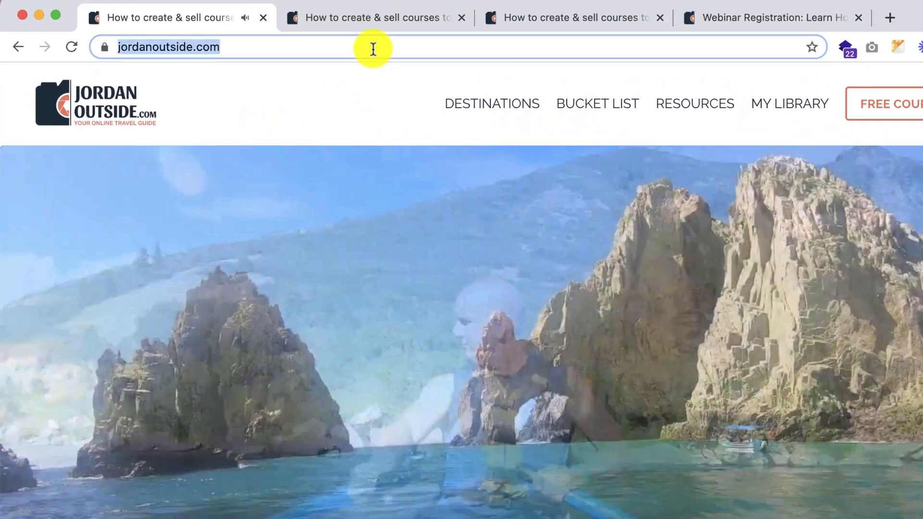
{"action": "type", "text": "kajabi"}
{"action": "key", "text": "Return"}
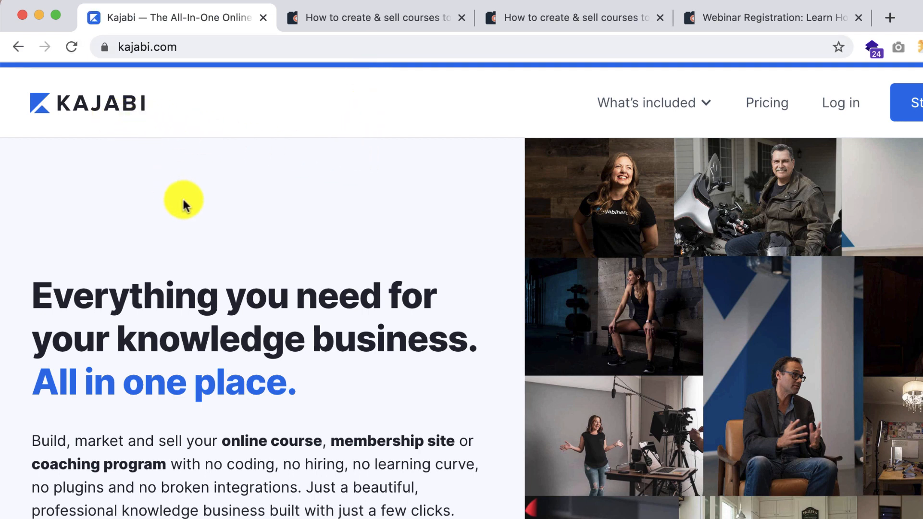
Look over the Kajabi home page and sign in to Kajabi with the prefilled account credentials.
{"action": "scroll", "coordinate": [398, 260], "scroll_direction": "down", "scroll_amount": 12}
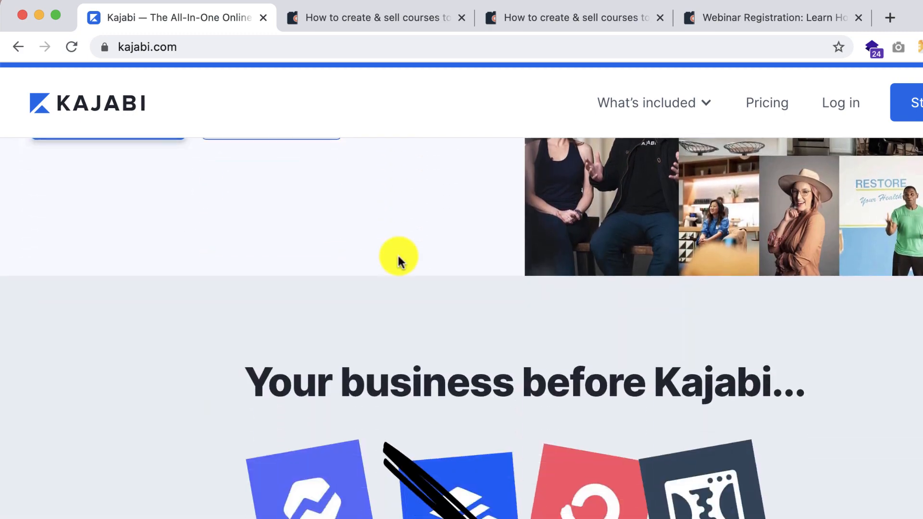
{"action": "scroll", "coordinate": [399, 260], "scroll_direction": "down", "scroll_amount": 2}
{"action": "scroll", "coordinate": [398, 256], "scroll_direction": "up", "scroll_amount": 10}
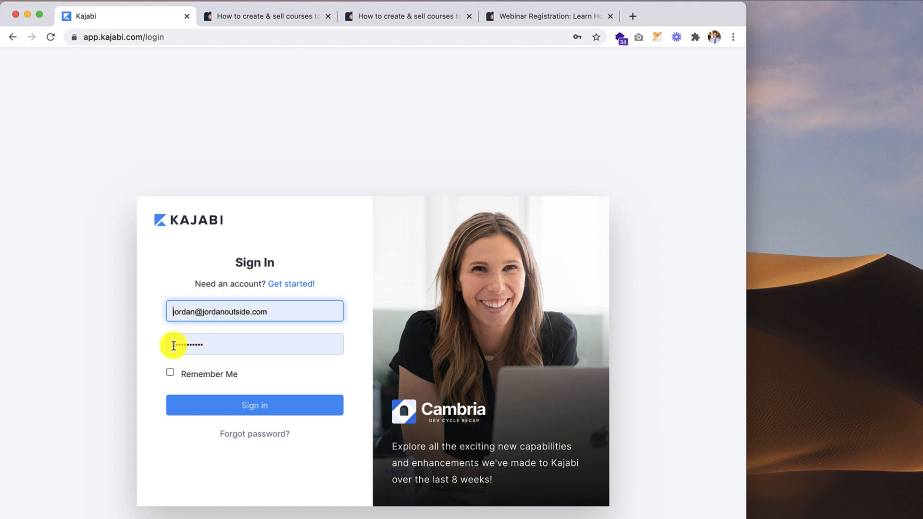
{"action": "left_click", "coordinate": [254, 409]}
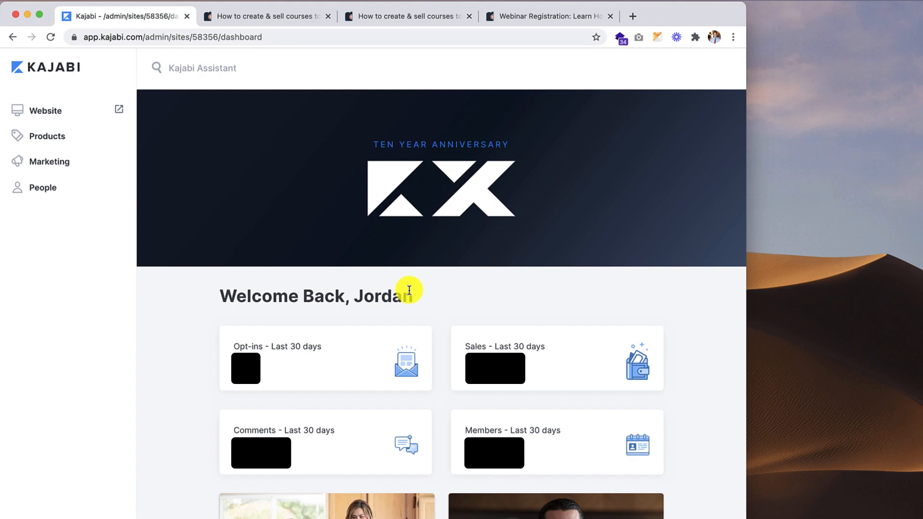
Look over the dashboard's live training, Cambria recap, Kajabi Bootcamp and guides cards.
{"action": "scroll", "coordinate": [409, 290], "scroll_direction": "down", "scroll_amount": 8}
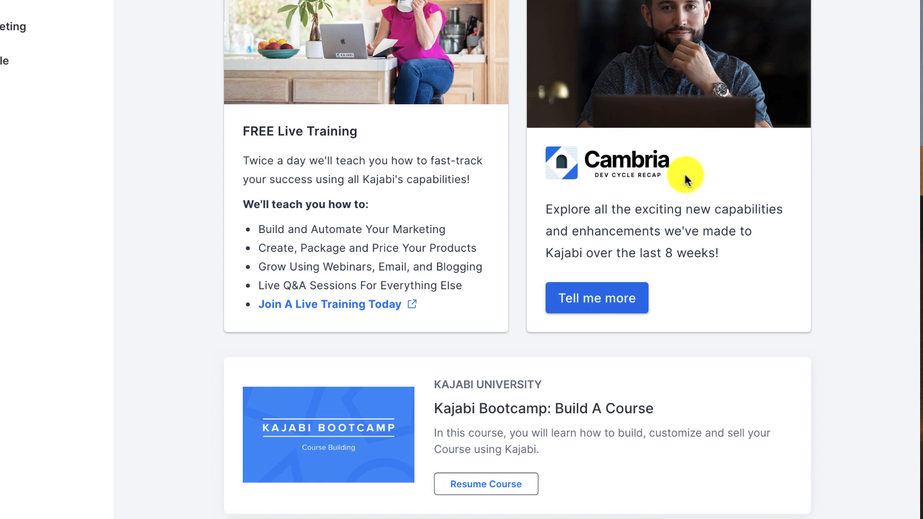
{"action": "scroll", "coordinate": [685, 174], "scroll_direction": "down", "scroll_amount": 2}
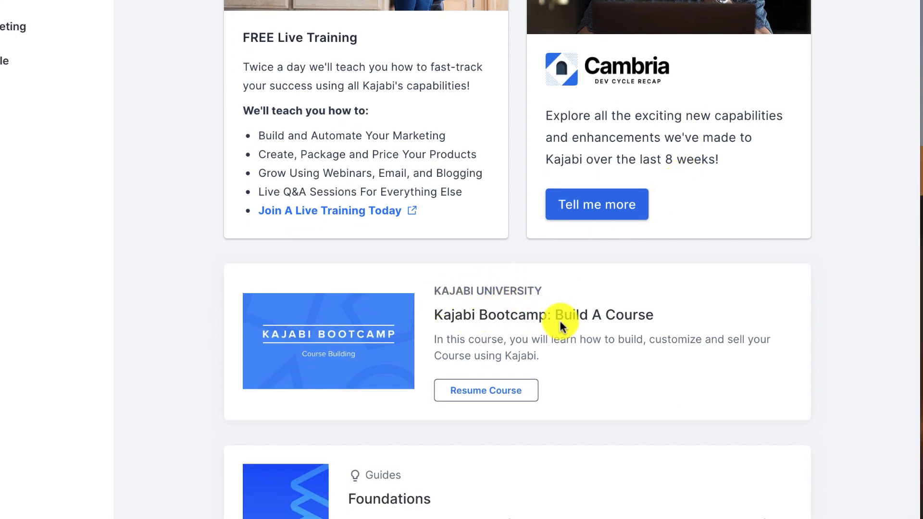
{"action": "scroll", "coordinate": [601, 327], "scroll_direction": "down", "scroll_amount": 3}
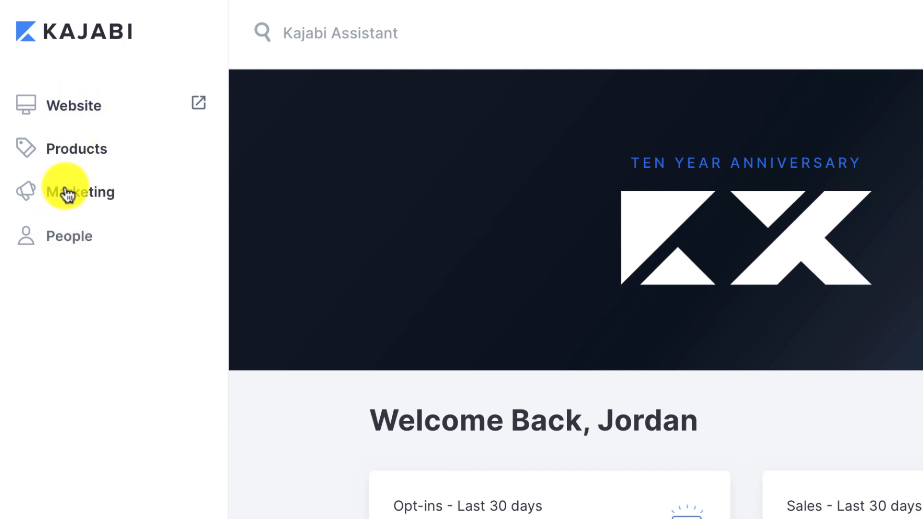
Open the website design area and start customizing the Home page.
{"action": "left_click", "coordinate": [73, 110]}
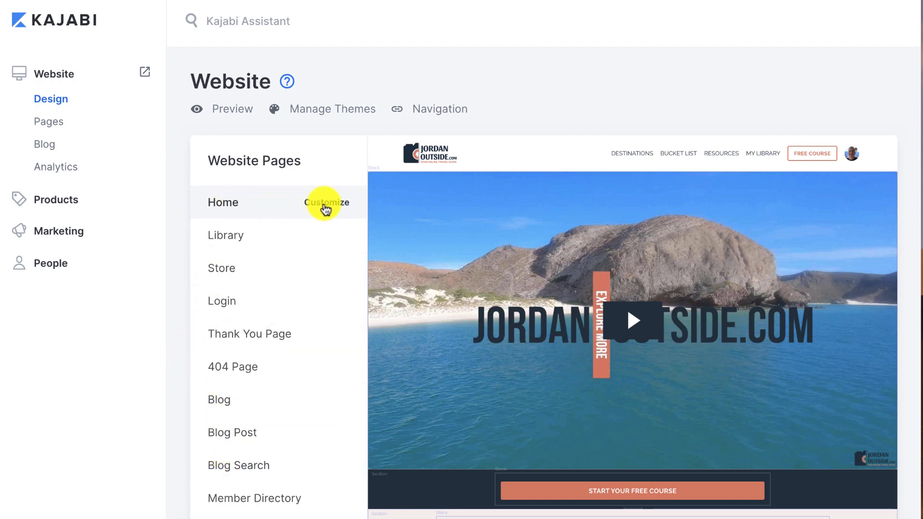
{"action": "mouse_move", "coordinate": [567, 386]}
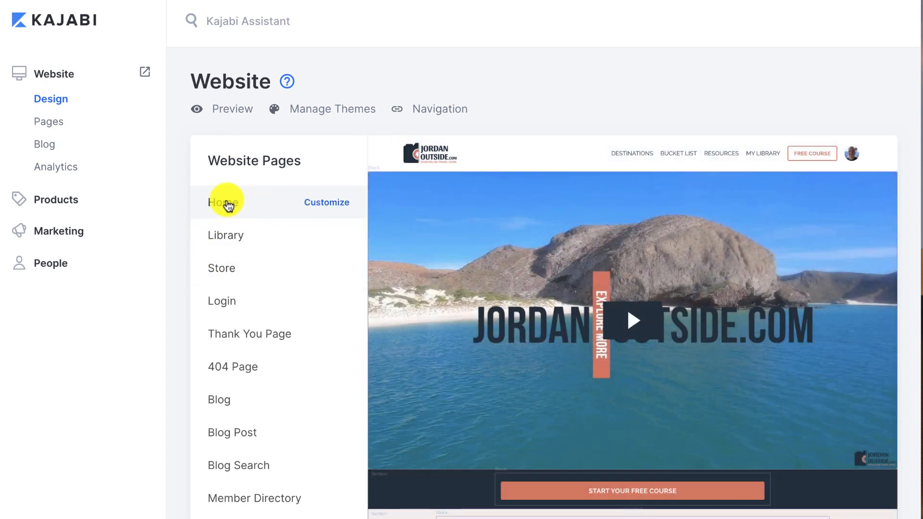
{"action": "left_click", "coordinate": [328, 204]}
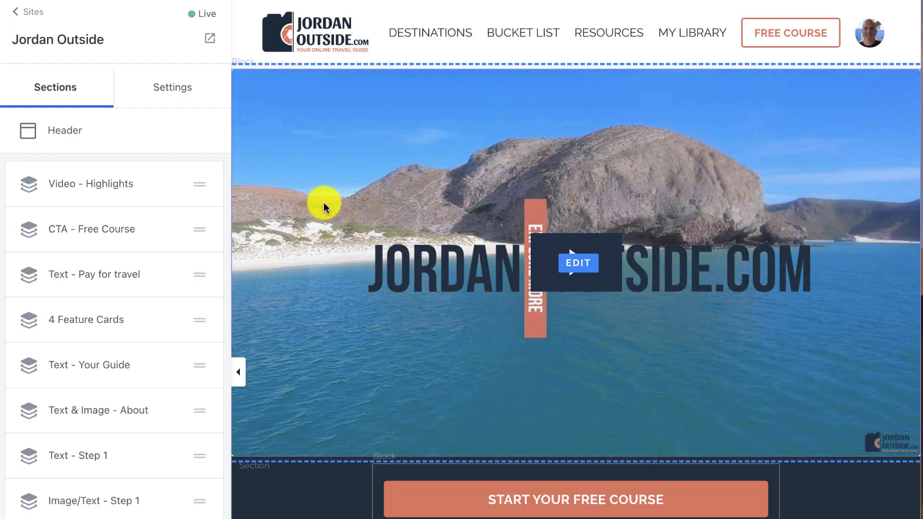
Review the Home page layout in the editor and open the Video - Highlights section's settings.
{"action": "scroll", "coordinate": [368, 210], "scroll_direction": "down", "scroll_amount": 10}
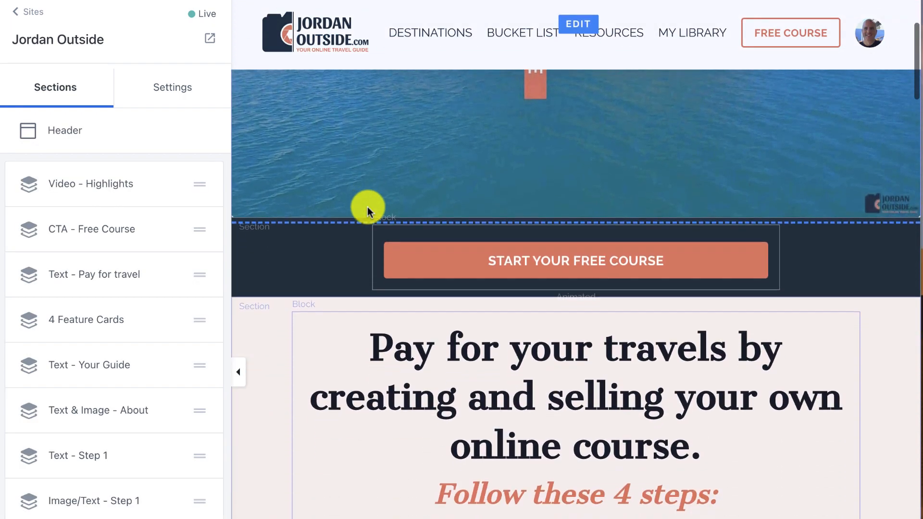
{"action": "scroll", "coordinate": [368, 211], "scroll_direction": "down", "scroll_amount": 6}
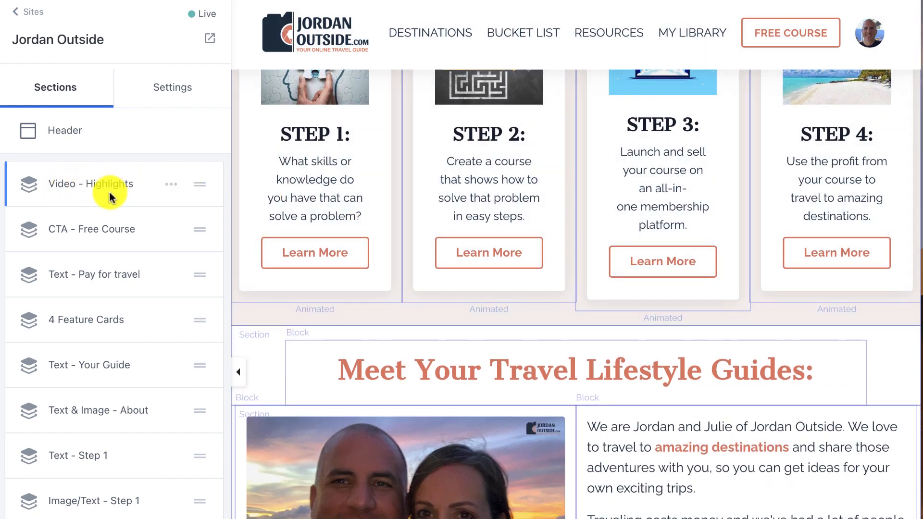
{"action": "left_click", "coordinate": [89, 192]}
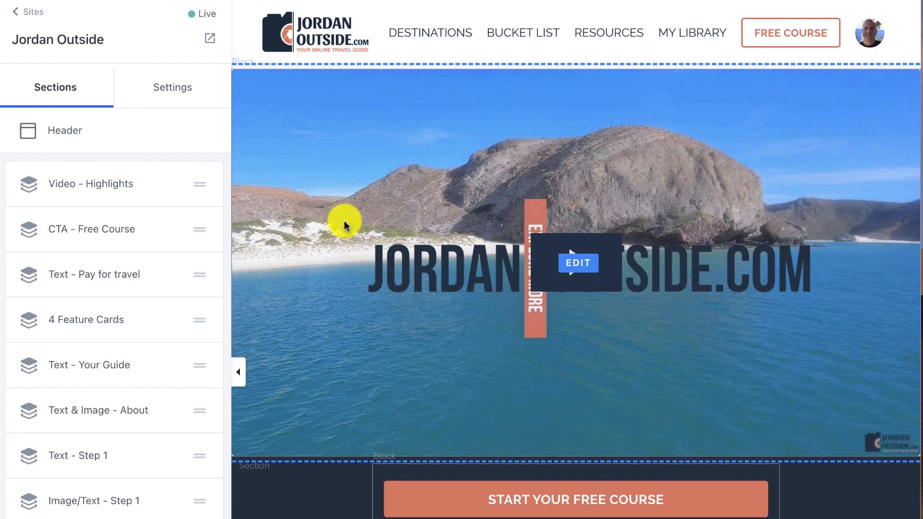
{"action": "left_click", "coordinate": [72, 185]}
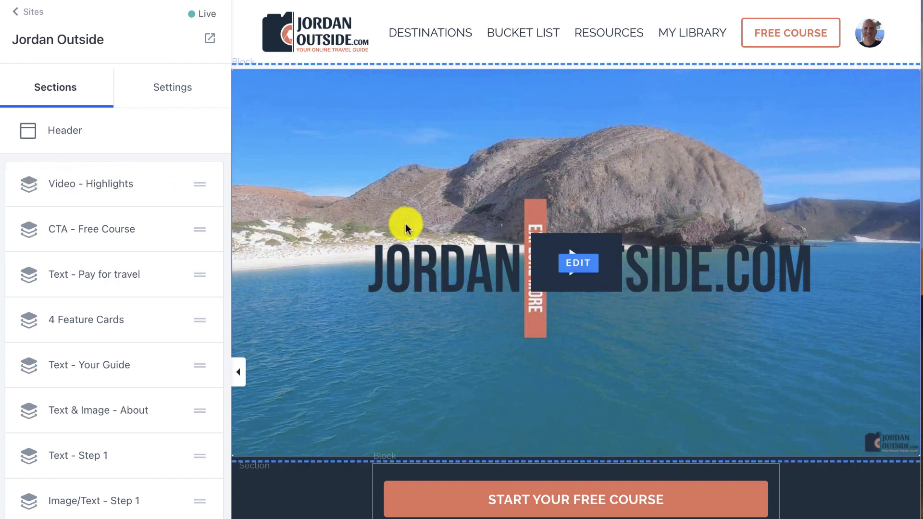
{"action": "left_click", "coordinate": [96, 187]}
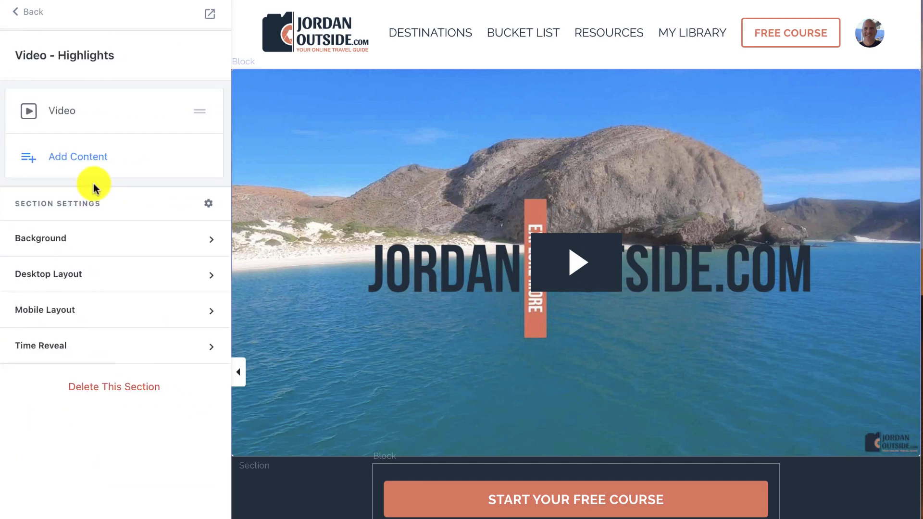
Review the Video block's content and block settings in the Video - Highlights section, and return to the Home page's section list.
{"action": "left_click", "coordinate": [58, 113]}
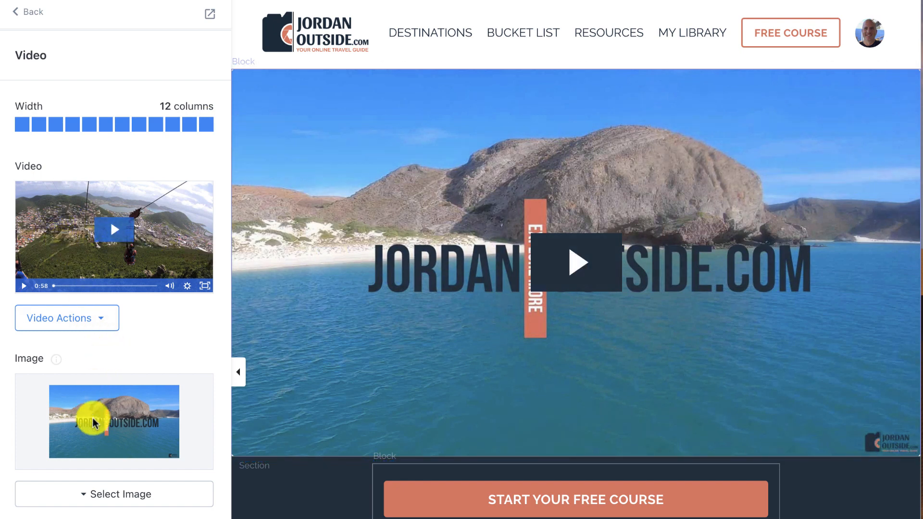
{"action": "scroll", "coordinate": [87, 423], "scroll_direction": "down", "scroll_amount": 2}
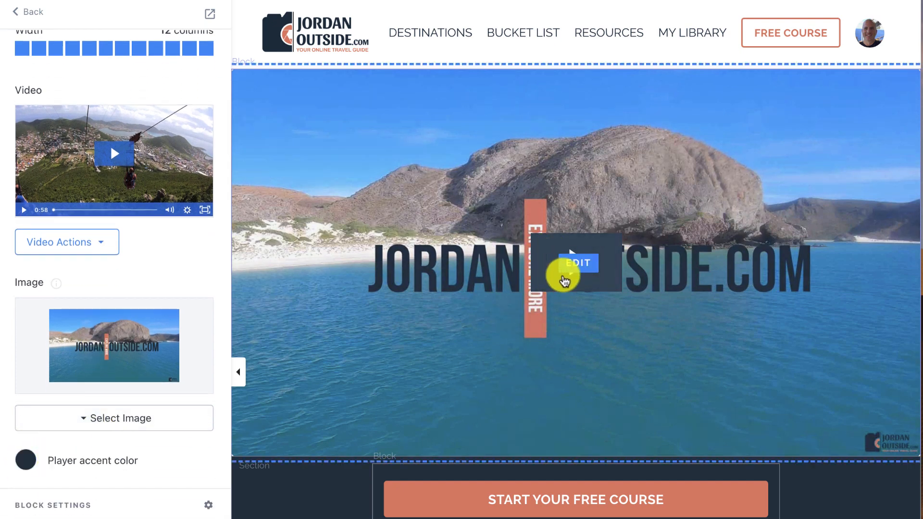
{"action": "scroll", "coordinate": [146, 484], "scroll_direction": "down", "scroll_amount": 2}
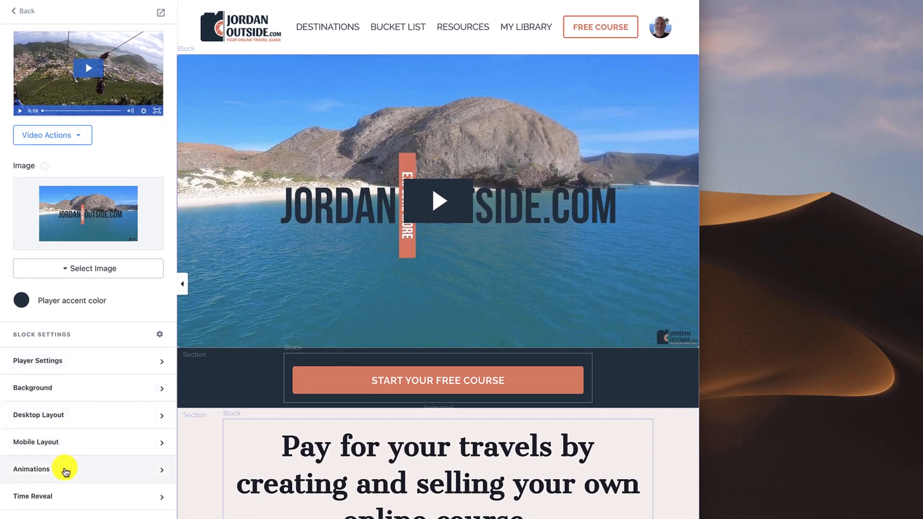
{"action": "scroll", "coordinate": [72, 486], "scroll_direction": "down", "scroll_amount": 1}
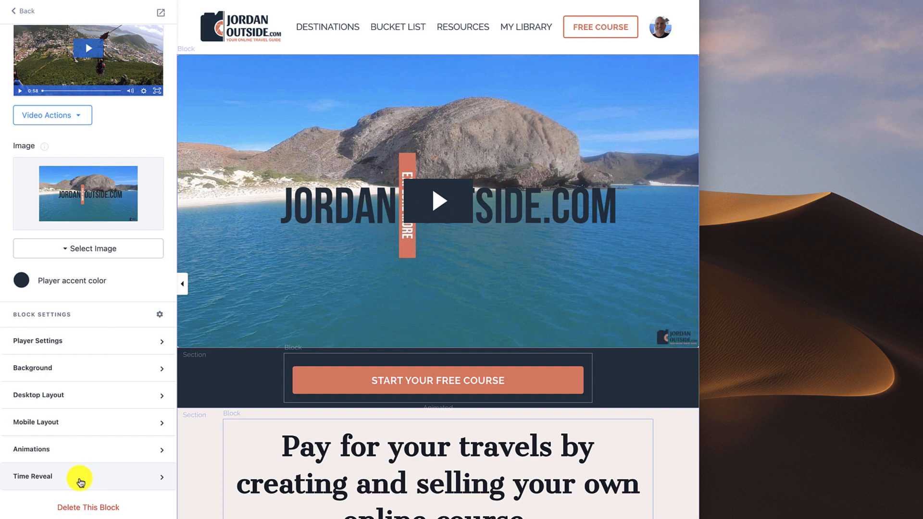
{"action": "scroll", "coordinate": [79, 481], "scroll_direction": "up", "scroll_amount": 5}
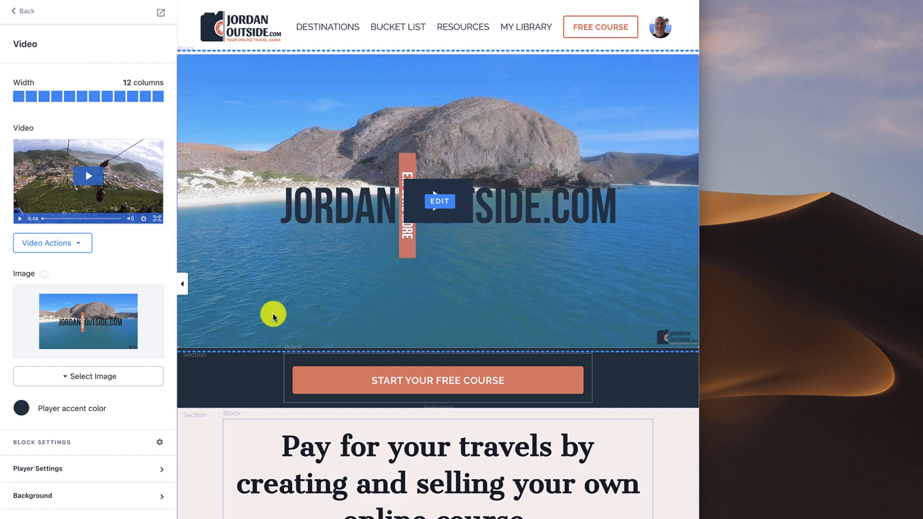
{"action": "left_click", "coordinate": [26, 13]}
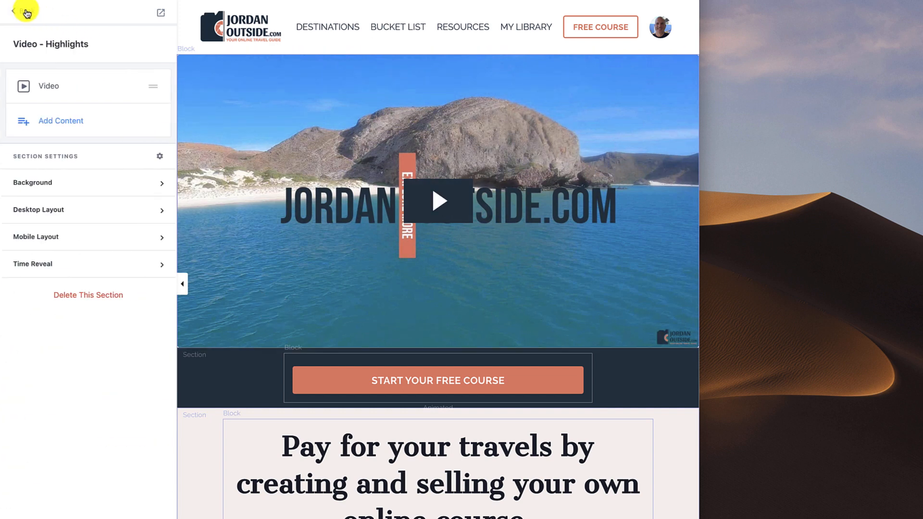
{"action": "left_click", "coordinate": [26, 13]}
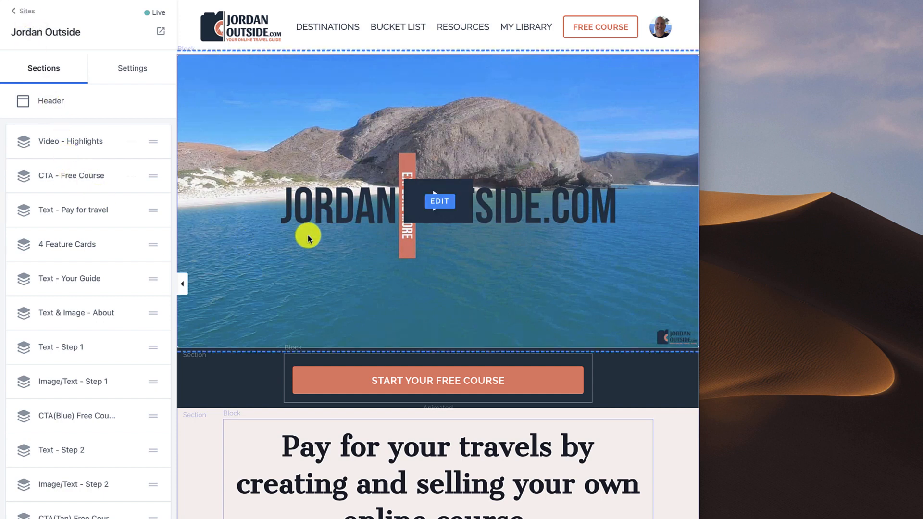
Leave the page editor, open the website's theme management and look over the themes available to pick.
{"action": "left_click", "coordinate": [27, 15]}
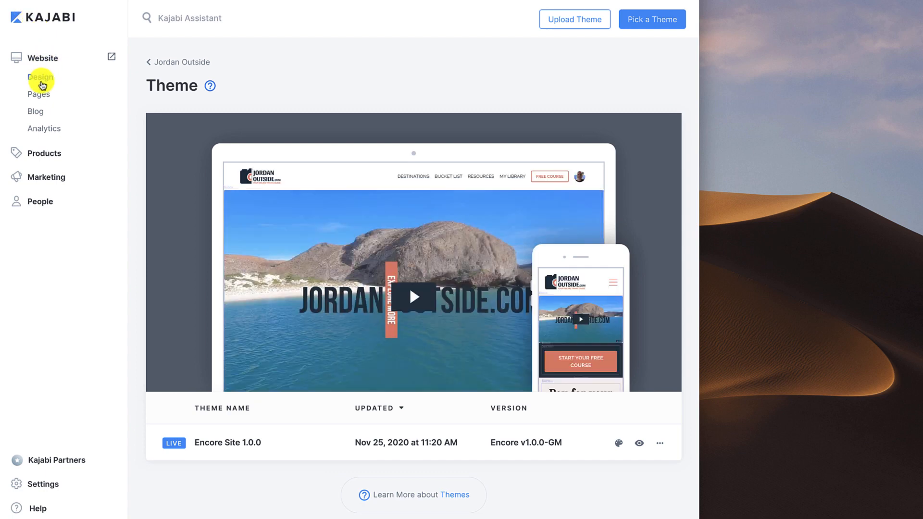
{"action": "mouse_move", "coordinate": [371, 254]}
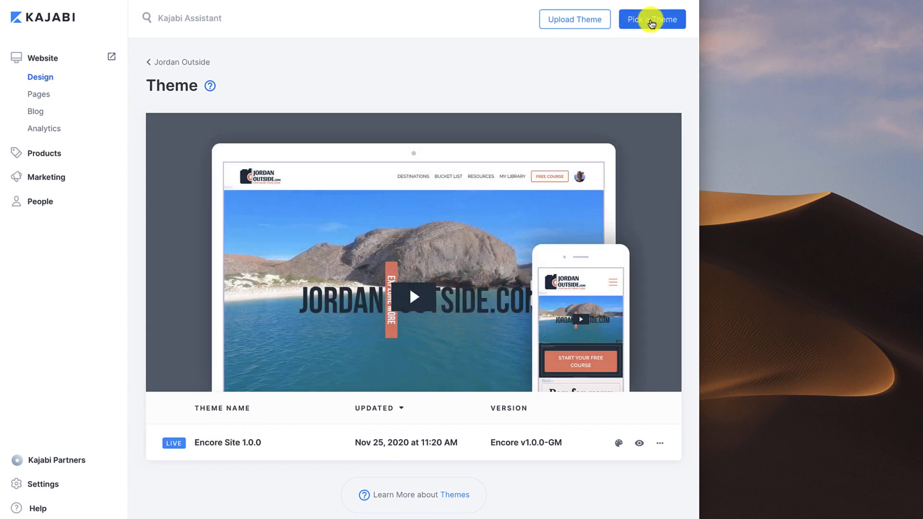
{"action": "left_click", "coordinate": [651, 22]}
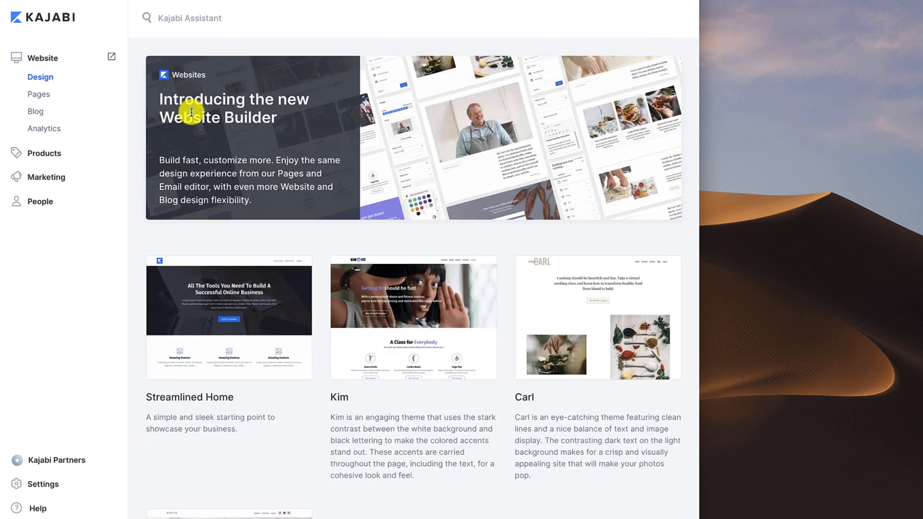
{"action": "scroll", "coordinate": [260, 205], "scroll_direction": "down", "scroll_amount": 3}
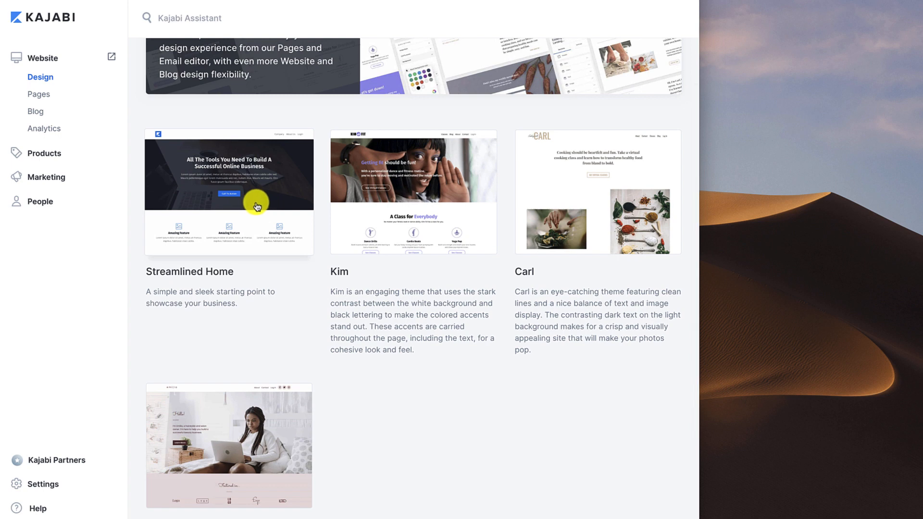
{"action": "scroll", "coordinate": [257, 207], "scroll_direction": "up", "scroll_amount": 3}
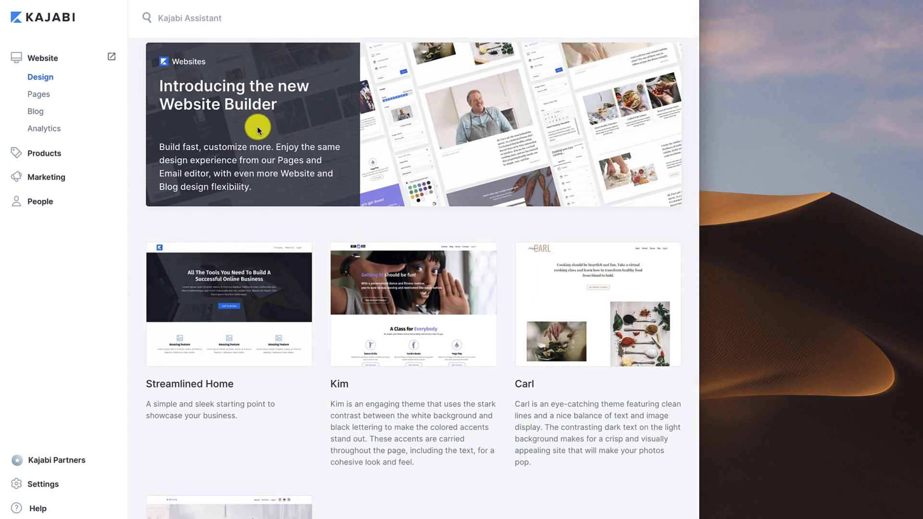
{"action": "scroll", "coordinate": [258, 129], "scroll_direction": "down", "scroll_amount": 3}
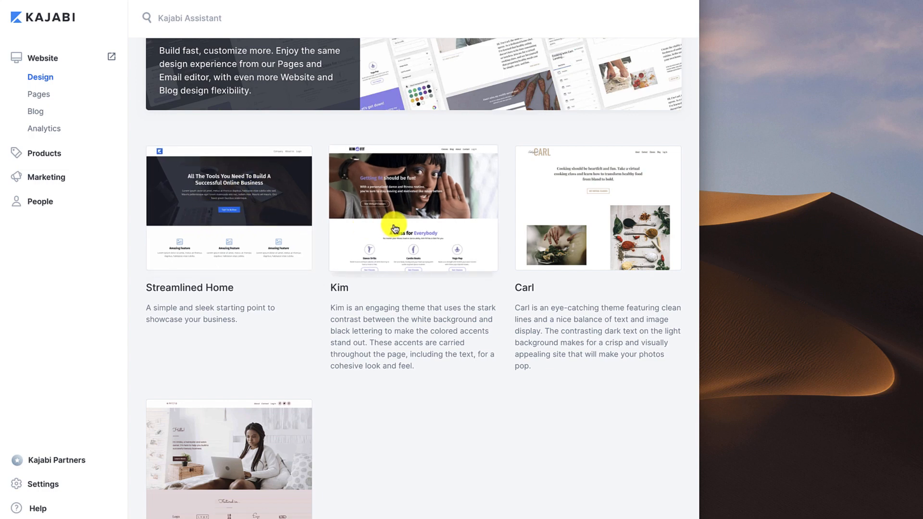
{"action": "scroll", "coordinate": [246, 323], "scroll_direction": "down", "scroll_amount": 2}
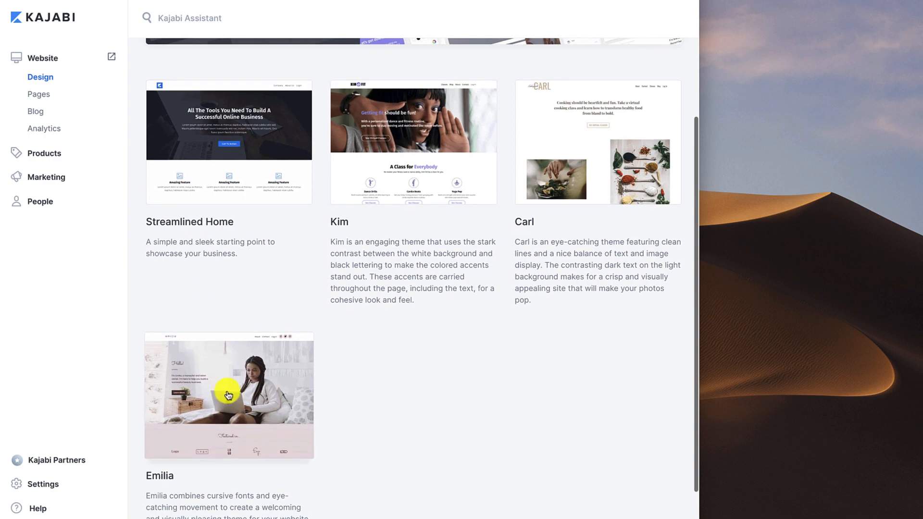
Preview the full Emilia theme layout, close the preview and return to the start of the theme gallery.
{"action": "left_click", "coordinate": [247, 382]}
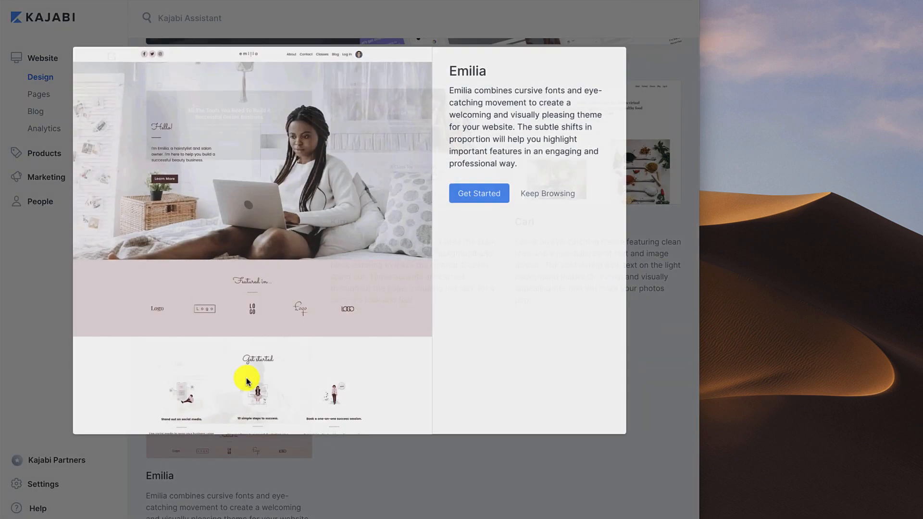
{"action": "scroll", "coordinate": [304, 259], "scroll_direction": "down", "scroll_amount": 2}
{"action": "scroll", "coordinate": [304, 259], "scroll_direction": "down", "scroll_amount": 10}
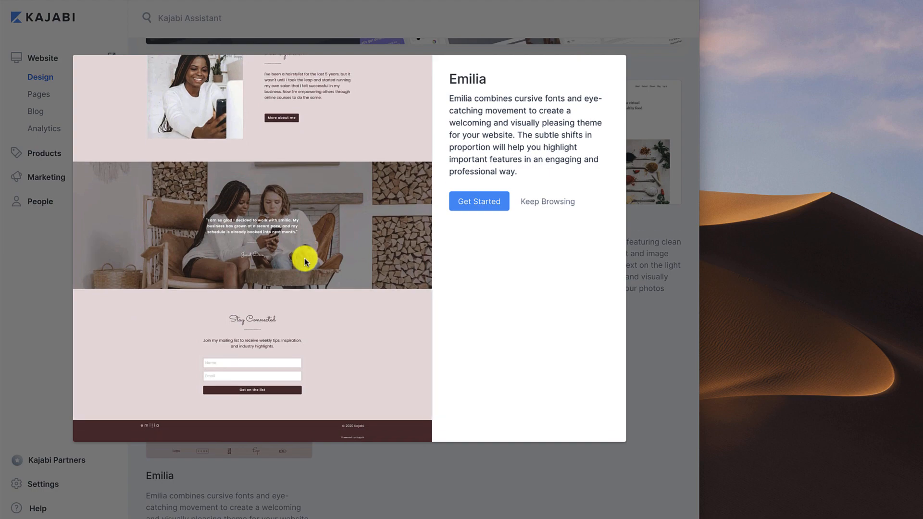
{"action": "scroll", "coordinate": [305, 259], "scroll_direction": "up", "scroll_amount": 15}
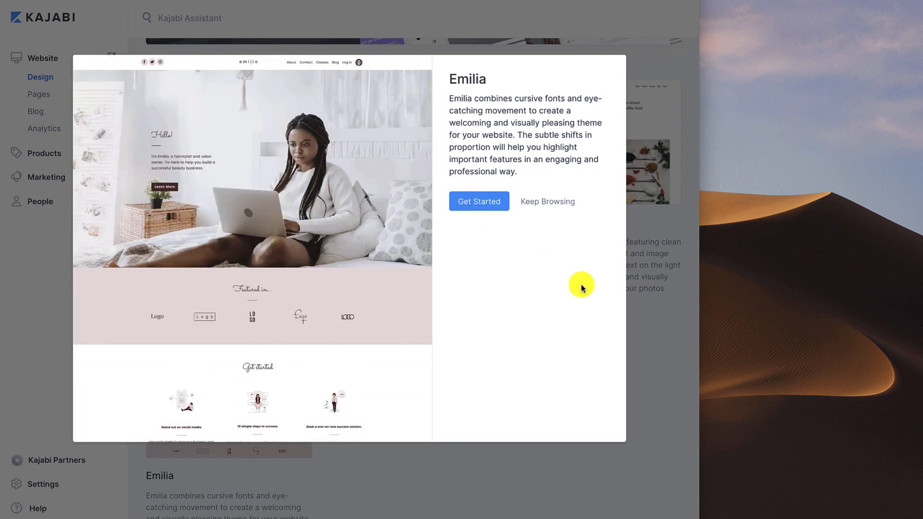
{"action": "left_click", "coordinate": [656, 345]}
{"action": "scroll", "coordinate": [346, 270], "scroll_direction": "up", "scroll_amount": 3}
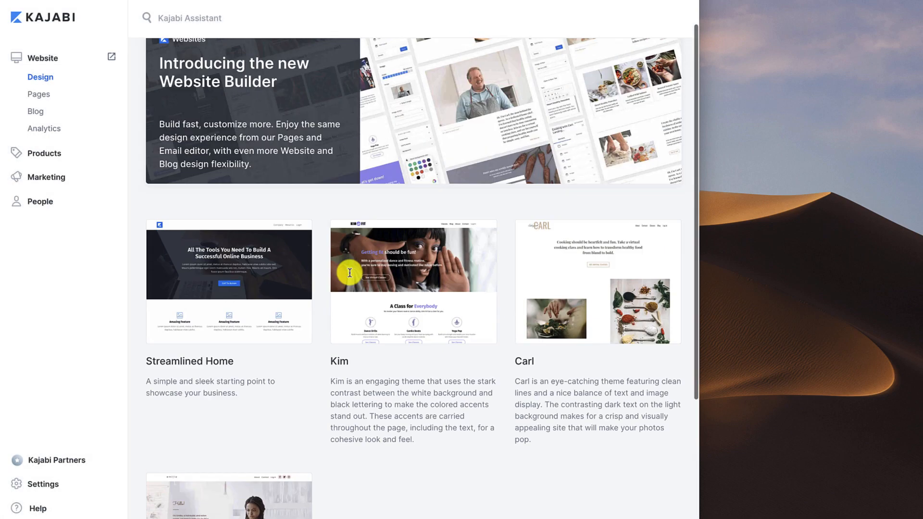
{"action": "scroll", "coordinate": [262, 200], "scroll_direction": "up", "scroll_amount": 3}
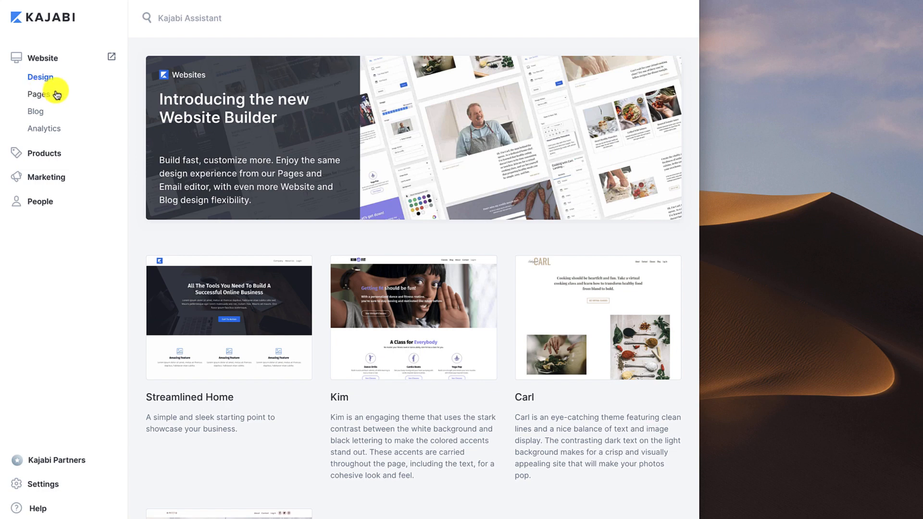
Open the website's pages list and look through the published standalone pages.
{"action": "left_click", "coordinate": [50, 60]}
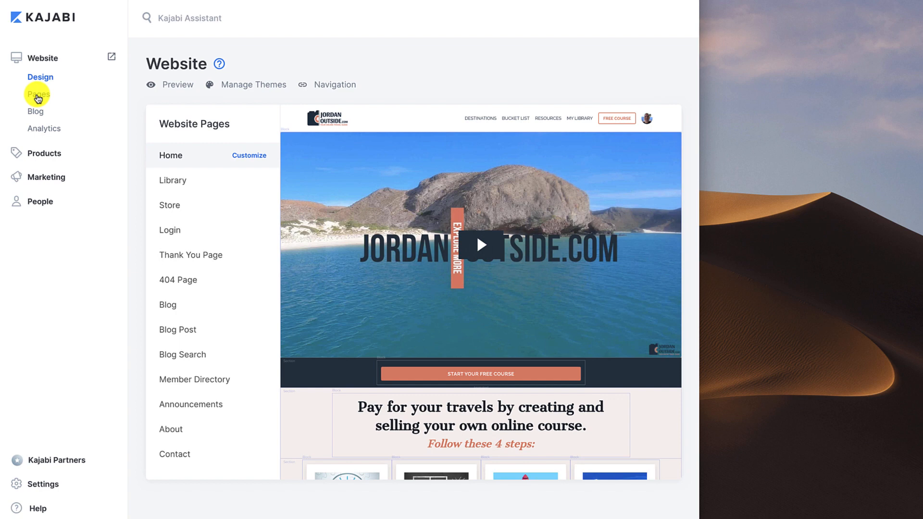
{"action": "left_click", "coordinate": [38, 94]}
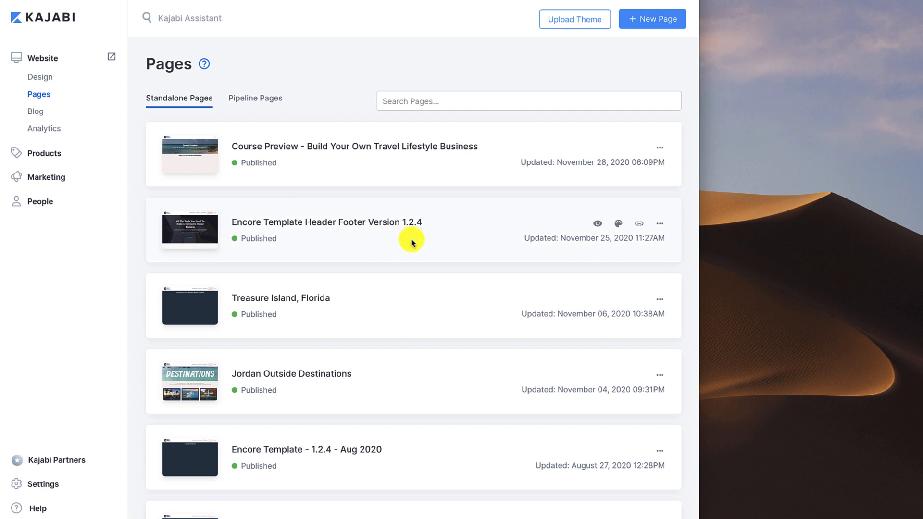
{"action": "scroll", "coordinate": [411, 240], "scroll_direction": "down", "scroll_amount": 10}
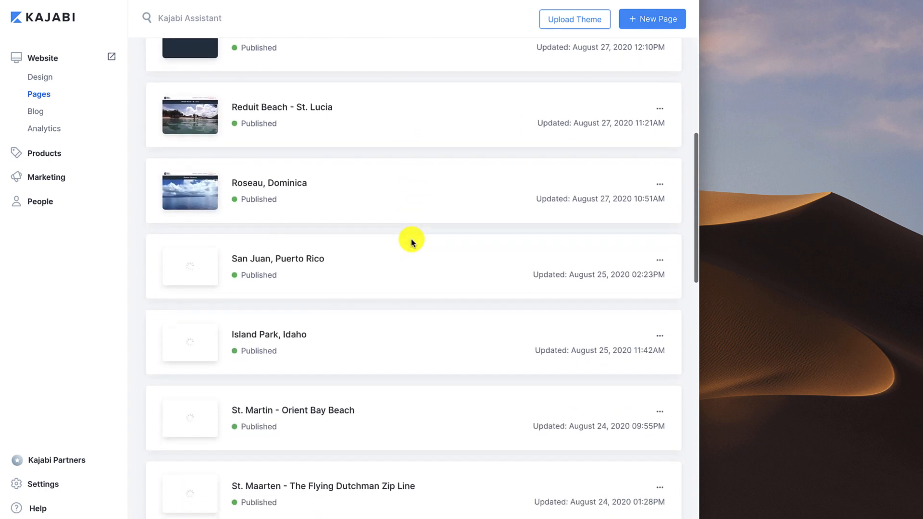
{"action": "scroll", "coordinate": [411, 242], "scroll_direction": "down", "scroll_amount": 1}
{"action": "scroll", "coordinate": [411, 242], "scroll_direction": "down", "scroll_amount": 8}
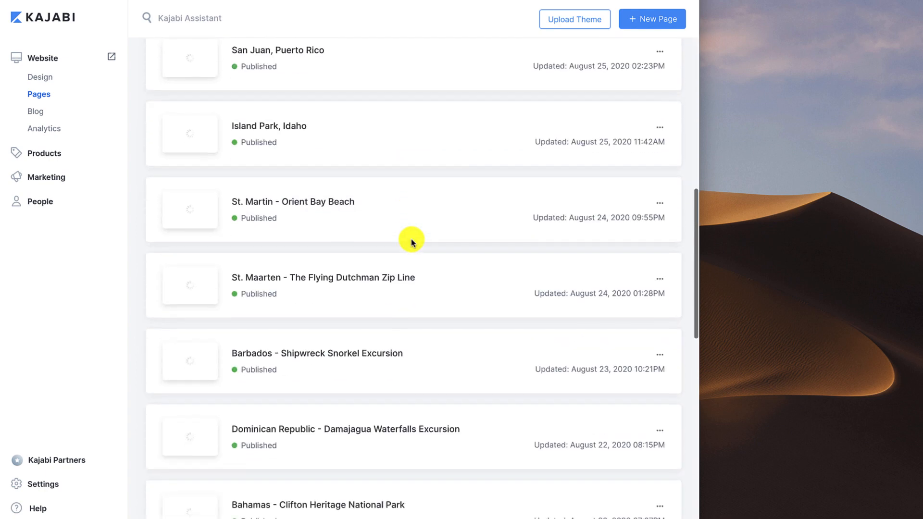
{"action": "scroll", "coordinate": [412, 242], "scroll_direction": "down", "scroll_amount": 12}
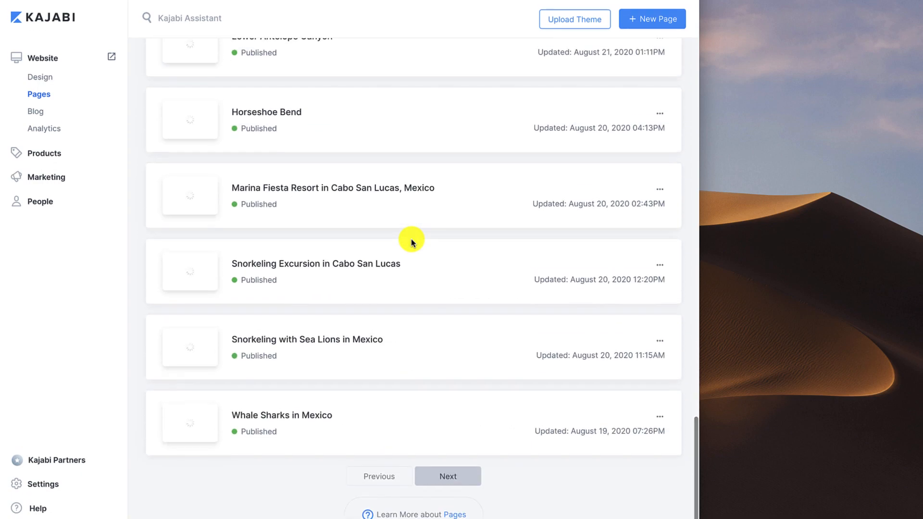
{"action": "scroll", "coordinate": [210, 293], "scroll_direction": "up", "scroll_amount": 20}
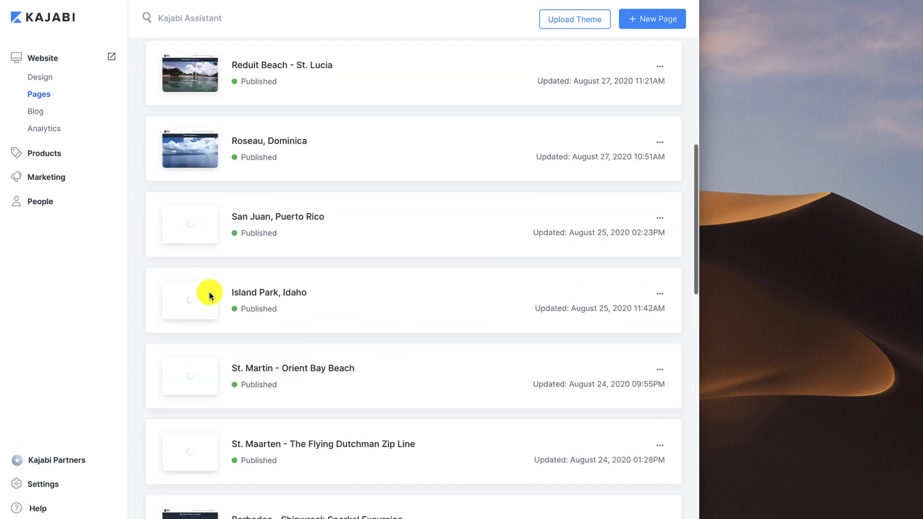
{"action": "scroll", "coordinate": [210, 294], "scroll_direction": "up", "scroll_amount": 7}
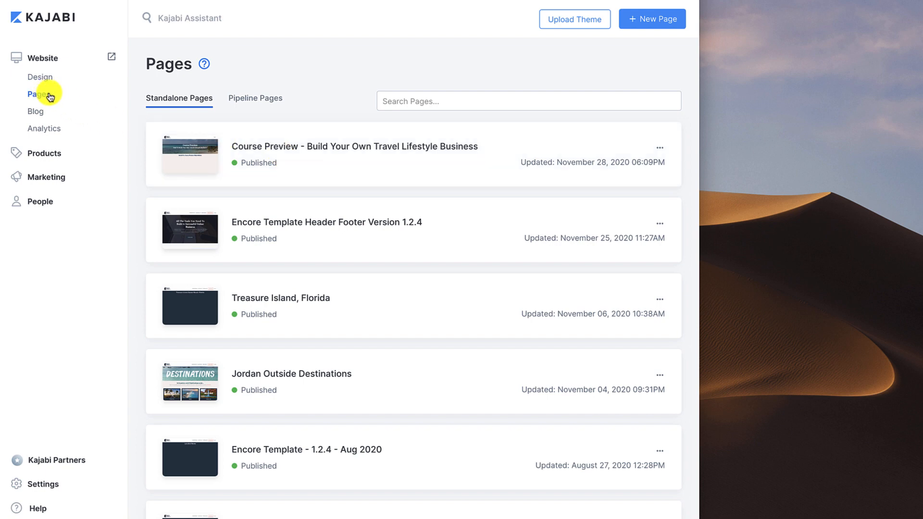
Open the details of the page "Course Preview - Build Your Own Travel Lifestyle Business" and review its views and opt-ins statistics.
{"action": "left_click", "coordinate": [295, 150]}
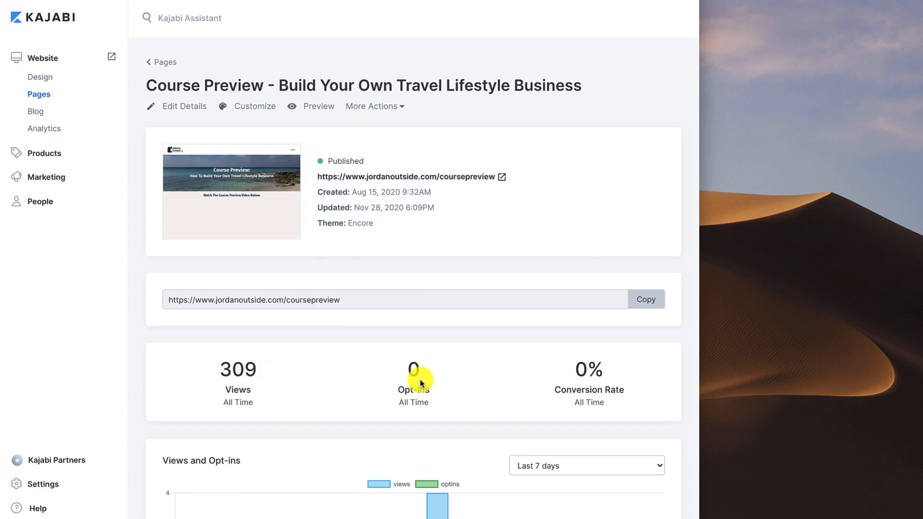
{"action": "scroll", "coordinate": [592, 383], "scroll_direction": "down", "scroll_amount": 3}
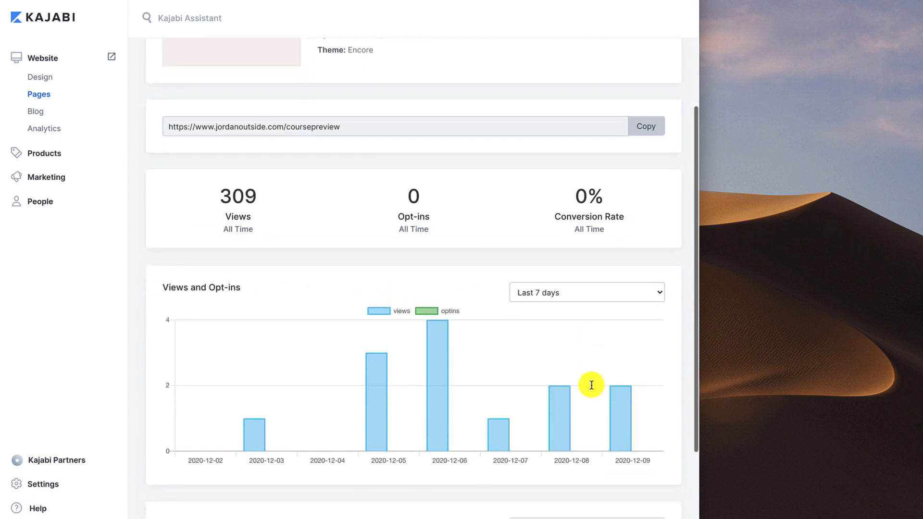
{"action": "scroll", "coordinate": [442, 402], "scroll_direction": "down", "scroll_amount": 4}
{"action": "scroll", "coordinate": [446, 404], "scroll_direction": "up", "scroll_amount": 8}
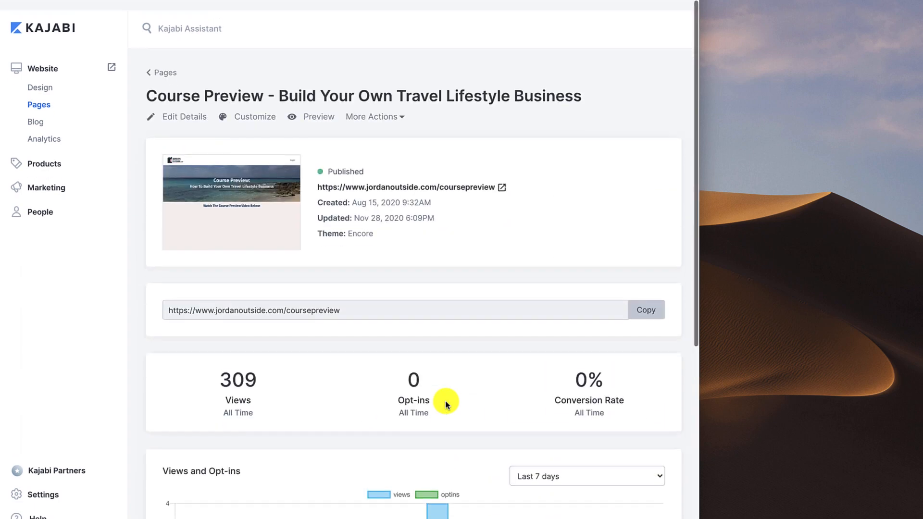
Start customizing the Course Preview page and look through its list of sections.
{"action": "left_click", "coordinate": [257, 112]}
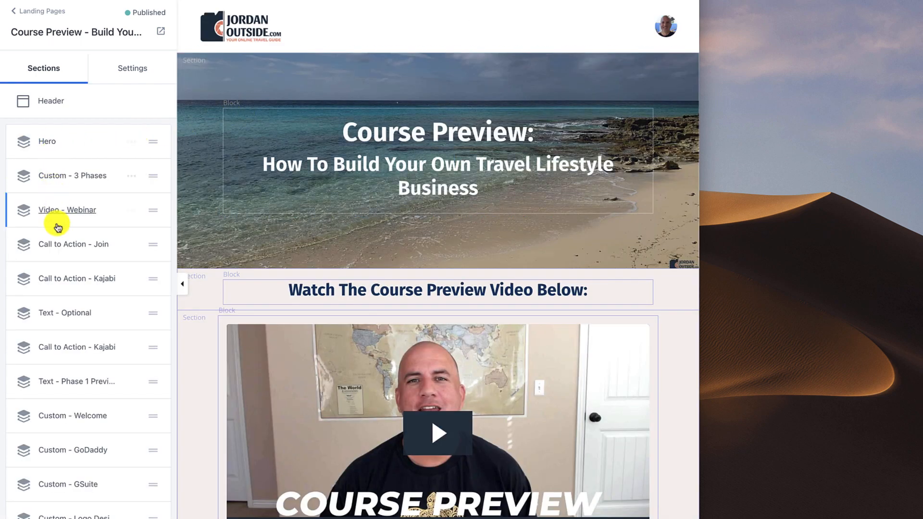
{"action": "scroll", "coordinate": [67, 377], "scroll_direction": "down", "scroll_amount": 7}
{"action": "scroll", "coordinate": [70, 375], "scroll_direction": "down", "scroll_amount": 4}
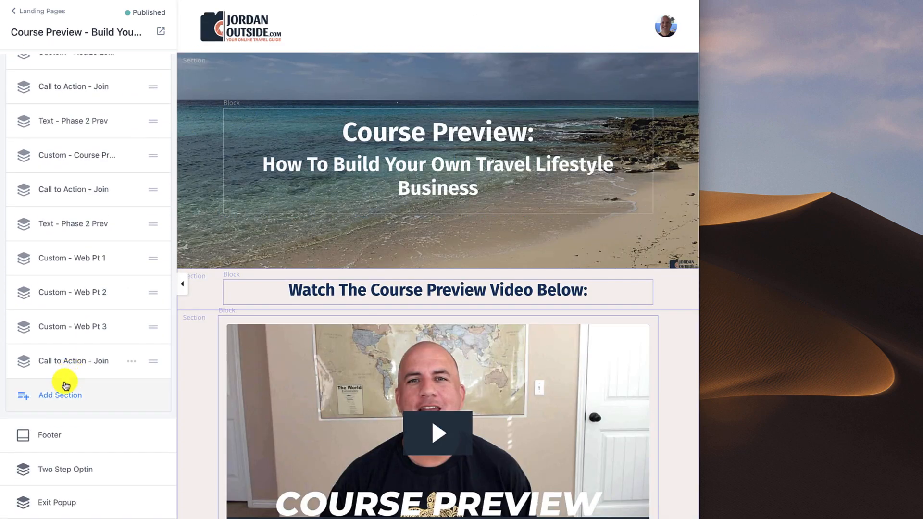
Open the choice of new sections for the Course Preview page and look through the section types from Basic Content to Custom.
{"action": "left_click", "coordinate": [58, 397]}
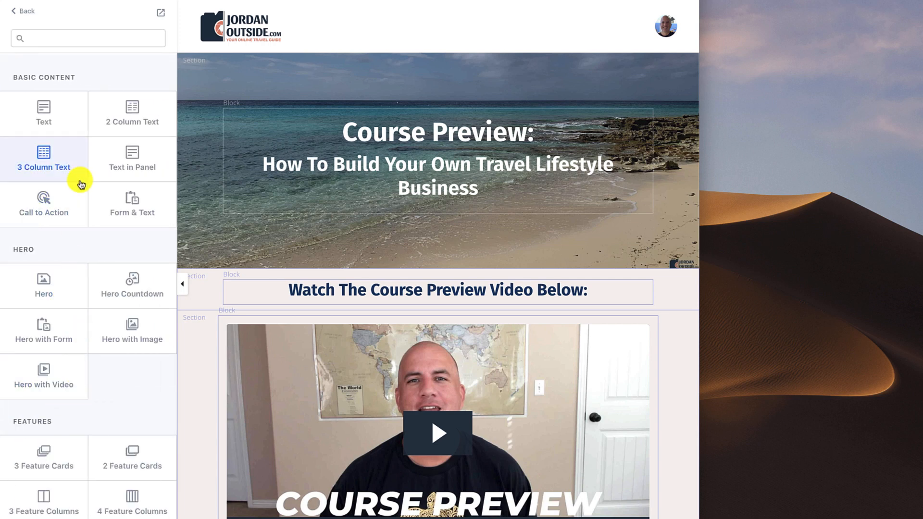
{"action": "scroll", "coordinate": [114, 171], "scroll_direction": "down", "scroll_amount": 15}
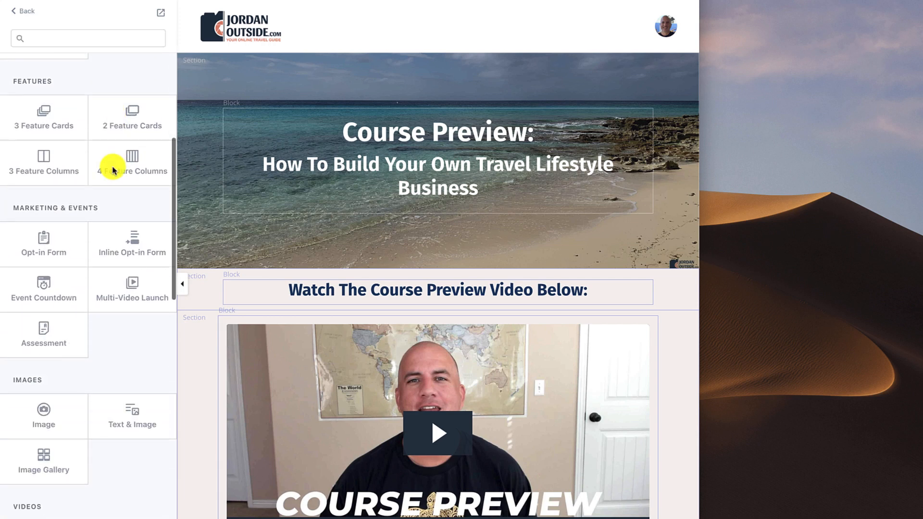
{"action": "scroll", "coordinate": [114, 171], "scroll_direction": "down", "scroll_amount": 5}
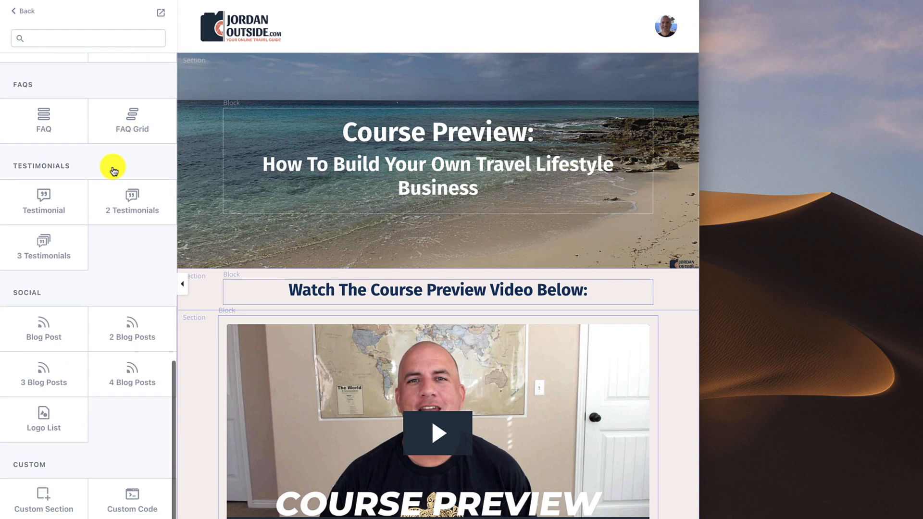
{"action": "scroll", "coordinate": [114, 171], "scroll_direction": "up", "scroll_amount": 2}
{"action": "scroll", "coordinate": [114, 169], "scroll_direction": "up", "scroll_amount": 15}
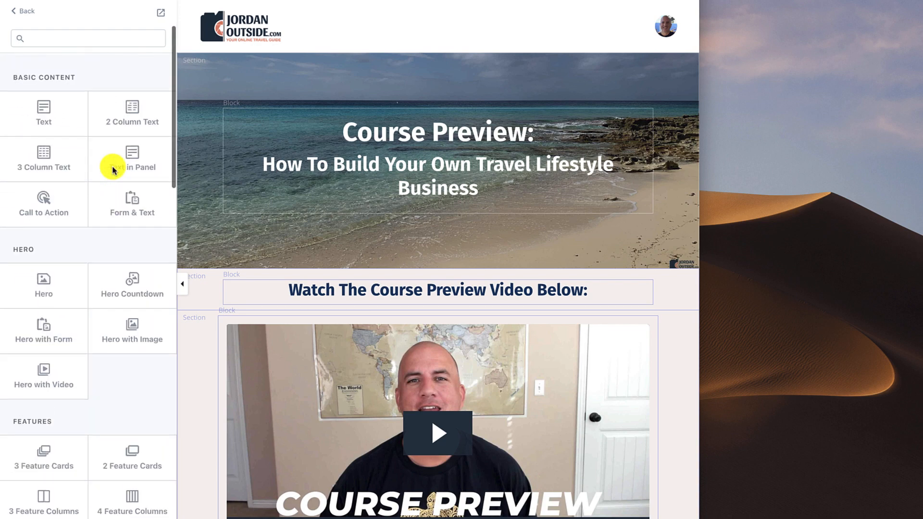
Return to the Course Preview page's section list and look through the page content from the header to the Phase 3 preview.
{"action": "left_click", "coordinate": [18, 13]}
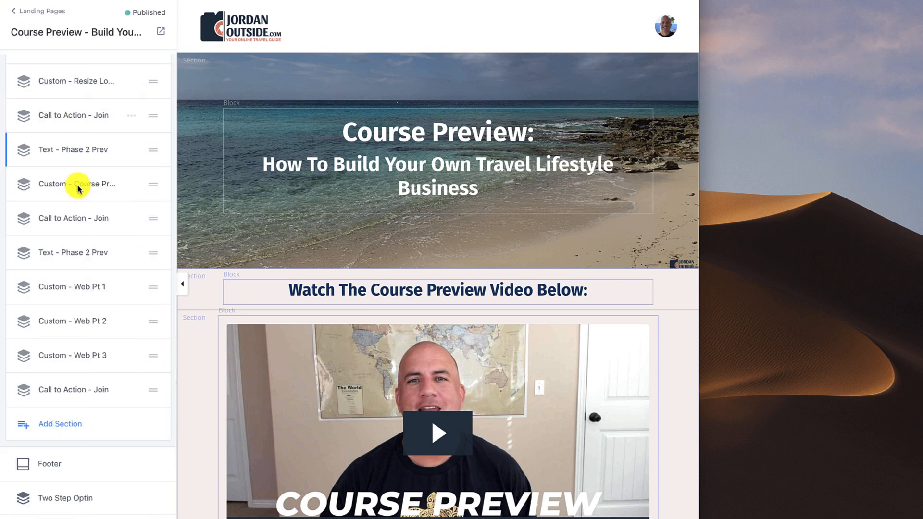
{"action": "scroll", "coordinate": [377, 212], "scroll_direction": "down", "scroll_amount": 10}
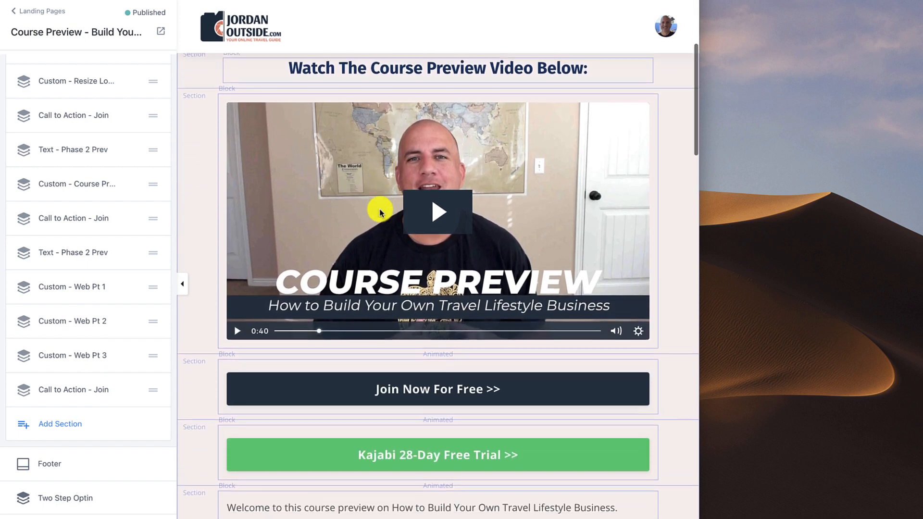
{"action": "scroll", "coordinate": [380, 212], "scroll_direction": "down", "scroll_amount": 15}
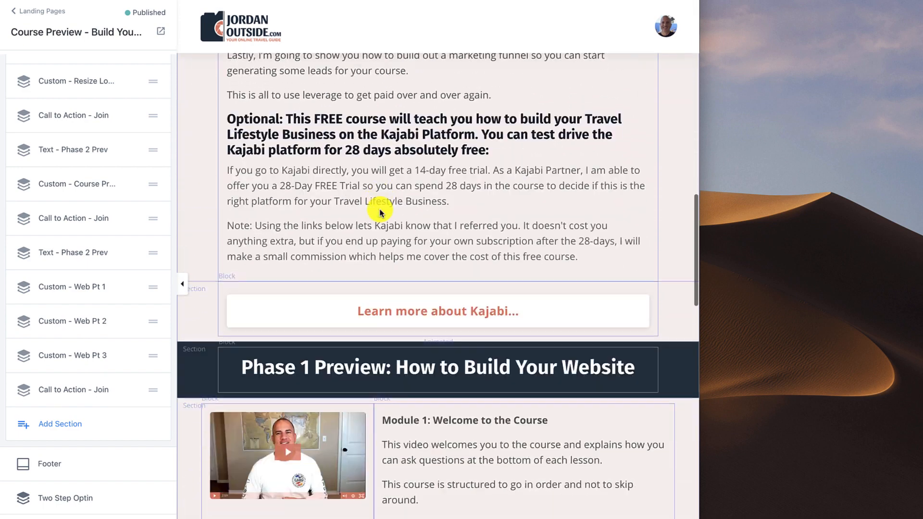
{"action": "scroll", "coordinate": [380, 212], "scroll_direction": "down", "scroll_amount": 15}
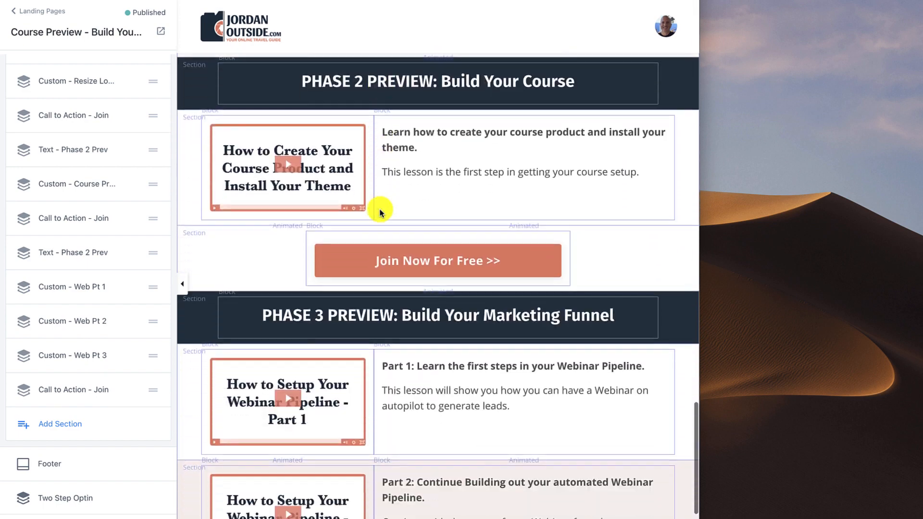
{"action": "scroll", "coordinate": [380, 212], "scroll_direction": "up", "scroll_amount": 20}
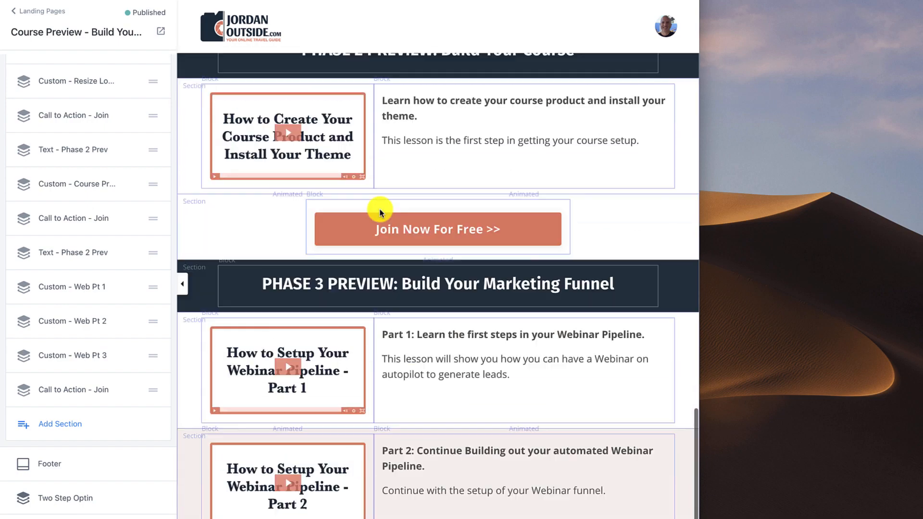
{"action": "scroll", "coordinate": [380, 212], "scroll_direction": "up", "scroll_amount": 6}
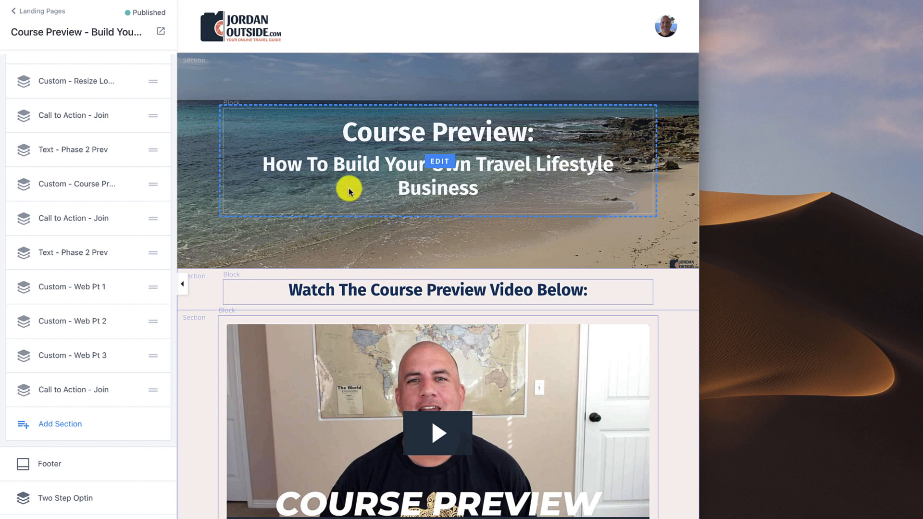
Leave the page editor, open the website's blog posts and look through the list of posts down to its end.
{"action": "left_click", "coordinate": [31, 15]}
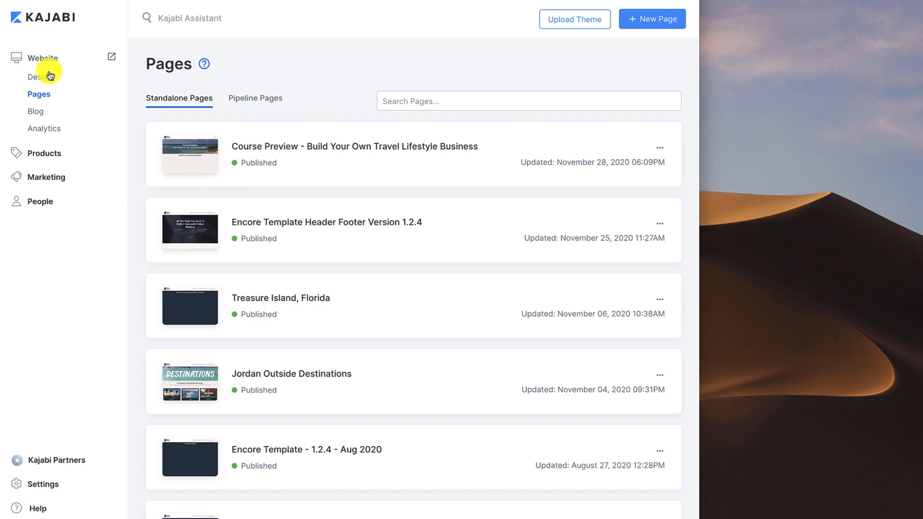
{"action": "left_click", "coordinate": [38, 117]}
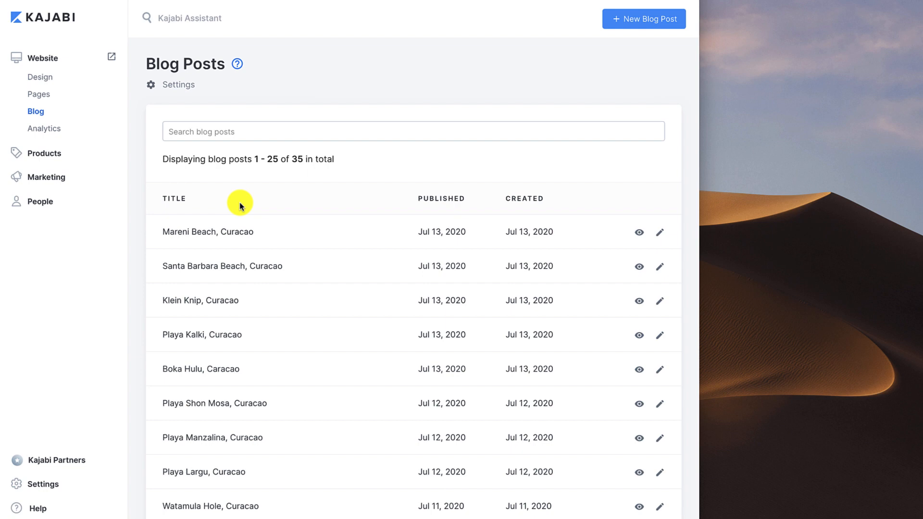
{"action": "scroll", "coordinate": [262, 239], "scroll_direction": "down", "scroll_amount": 5}
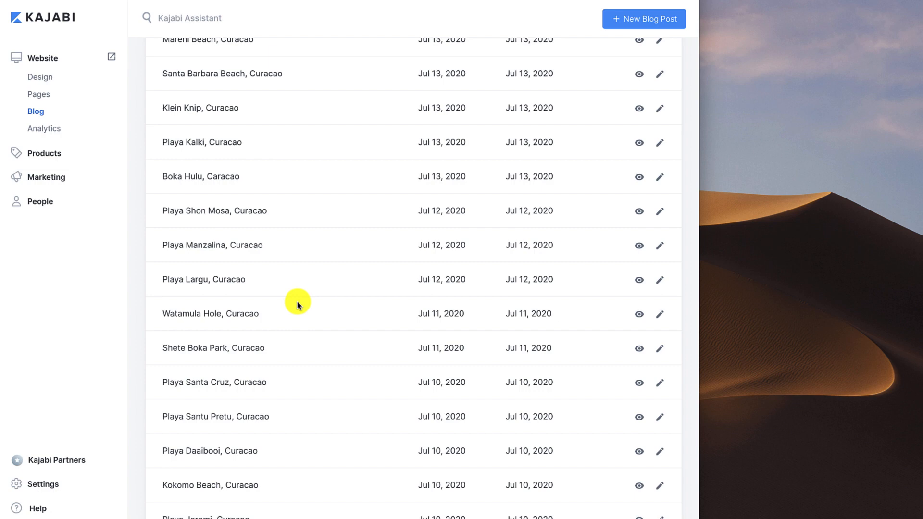
{"action": "scroll", "coordinate": [298, 304], "scroll_direction": "down", "scroll_amount": 6}
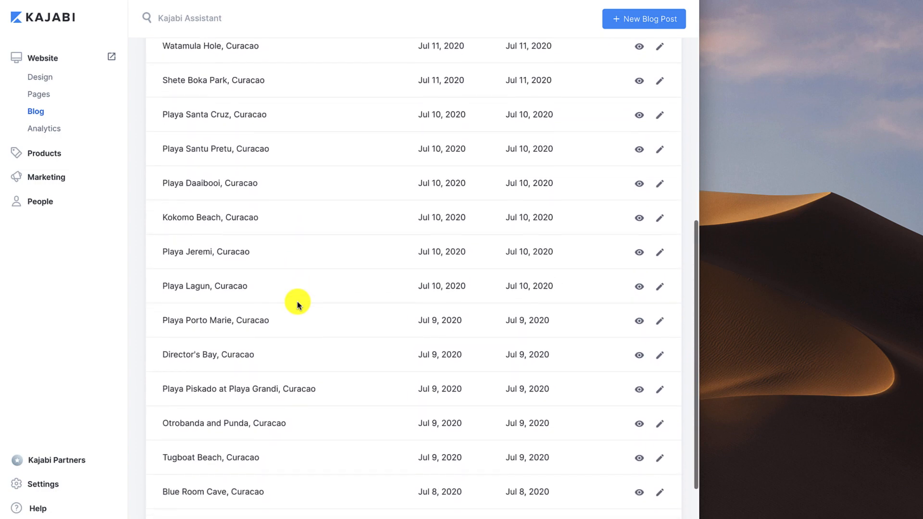
{"action": "scroll", "coordinate": [298, 305], "scroll_direction": "down", "scroll_amount": 4}
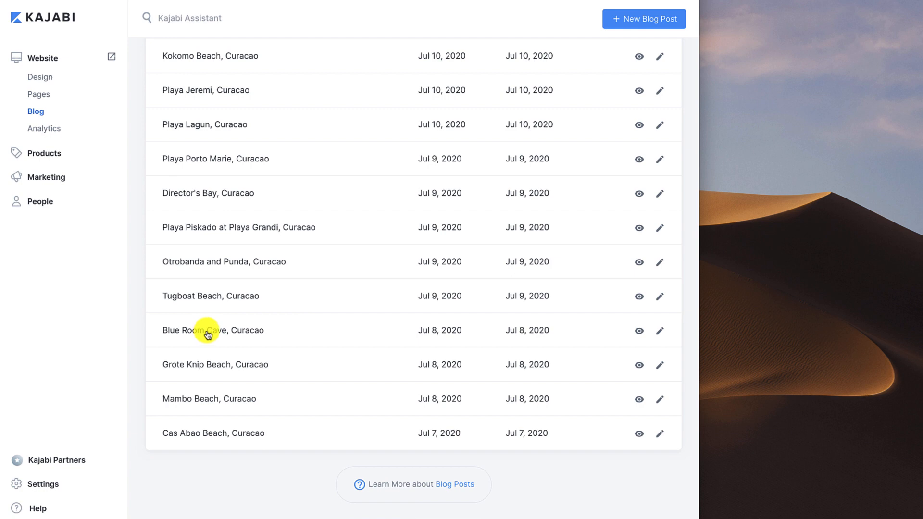
Open the blog post "Blue Room Cave, Curacao", set its image alt attribute to "Blue Room Cave, Curacao" and save the post.
{"action": "left_click", "coordinate": [207, 331]}
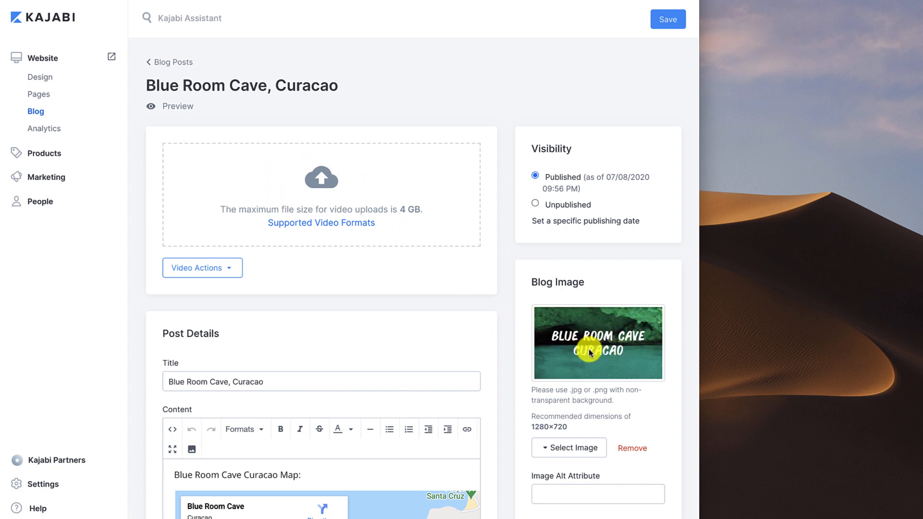
{"action": "scroll", "coordinate": [591, 354], "scroll_direction": "down", "scroll_amount": 3}
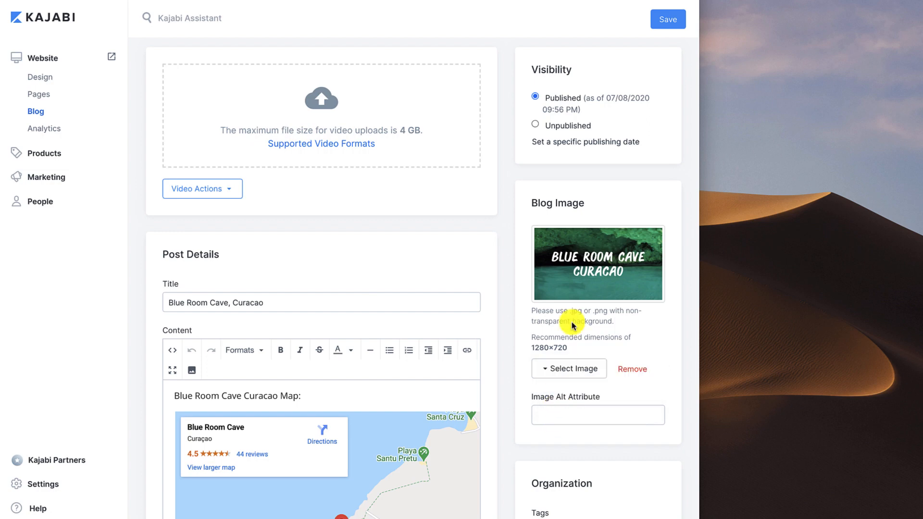
{"action": "left_click", "coordinate": [556, 412]}
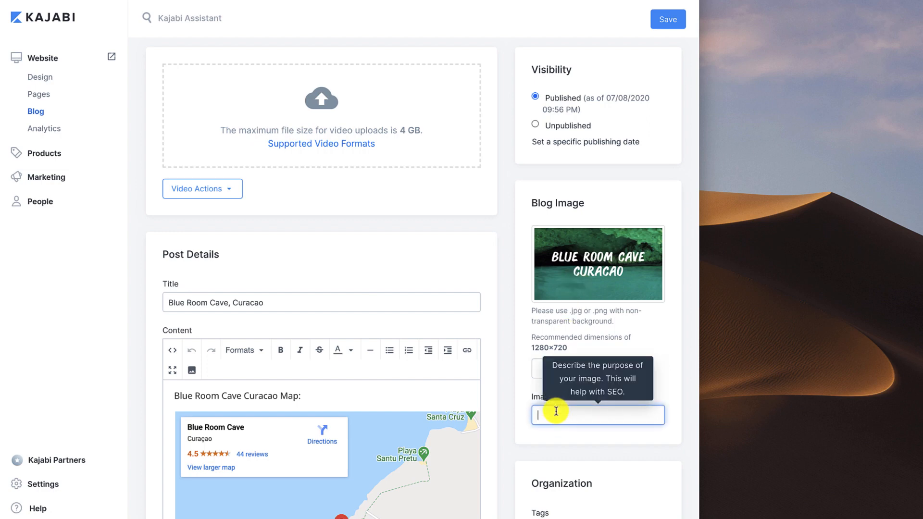
{"action": "type", "text": "Blue Room Cave, Curacao"}
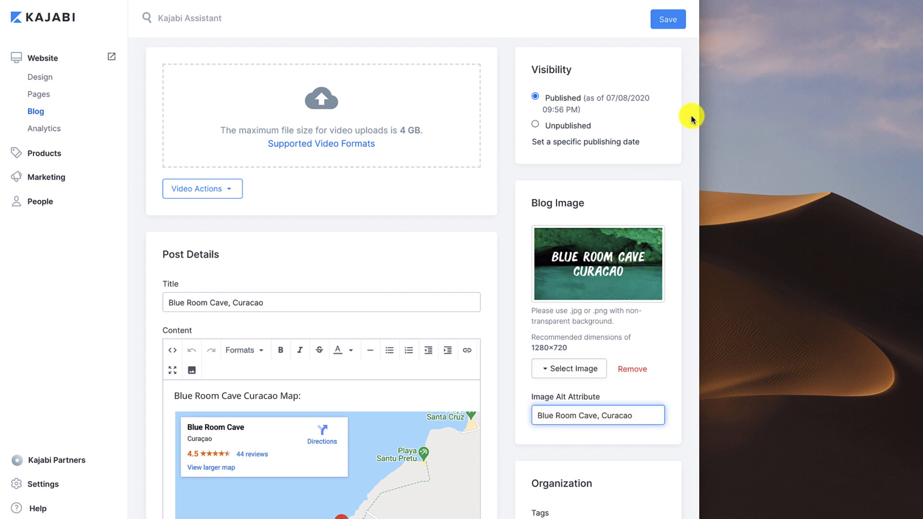
{"action": "left_click", "coordinate": [671, 18]}
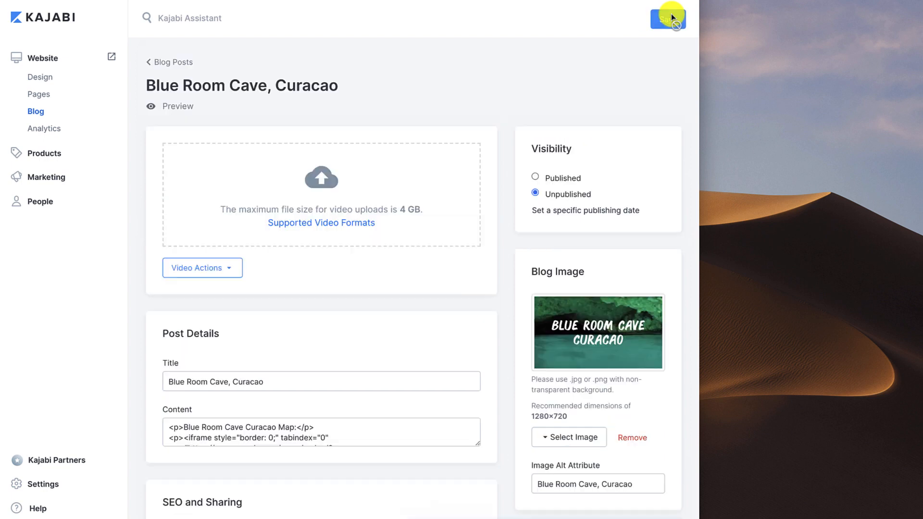
Examine the post's content with its map, directions and embedded videos, its tags, and the SEO and Sharing settings.
{"action": "scroll", "coordinate": [509, 209], "scroll_direction": "down", "scroll_amount": 6}
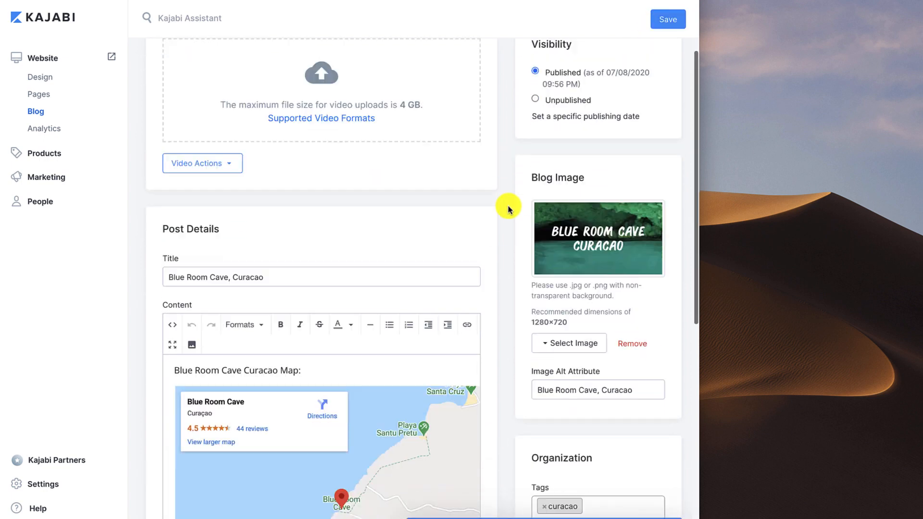
{"action": "scroll", "coordinate": [335, 256], "scroll_direction": "down", "scroll_amount": 5}
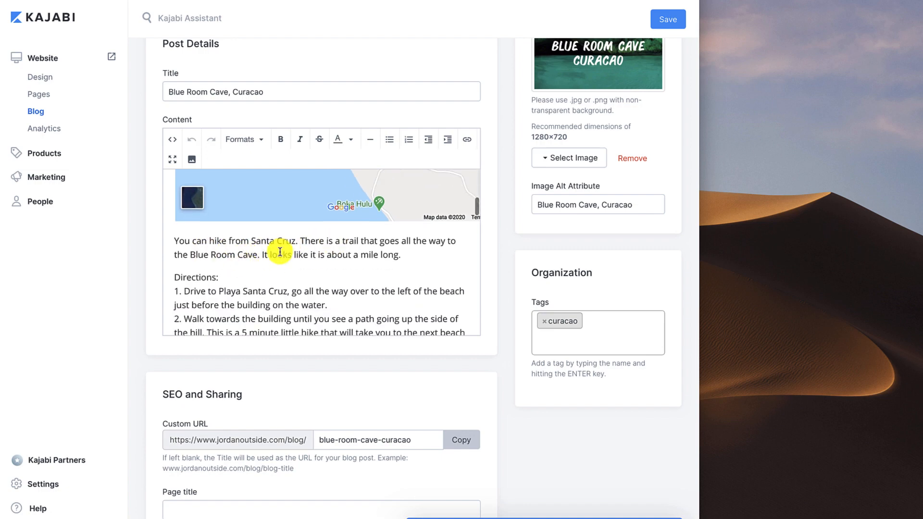
{"action": "scroll", "coordinate": [274, 248], "scroll_direction": "down", "scroll_amount": 8}
{"action": "scroll", "coordinate": [276, 252], "scroll_direction": "down", "scroll_amount": 7}
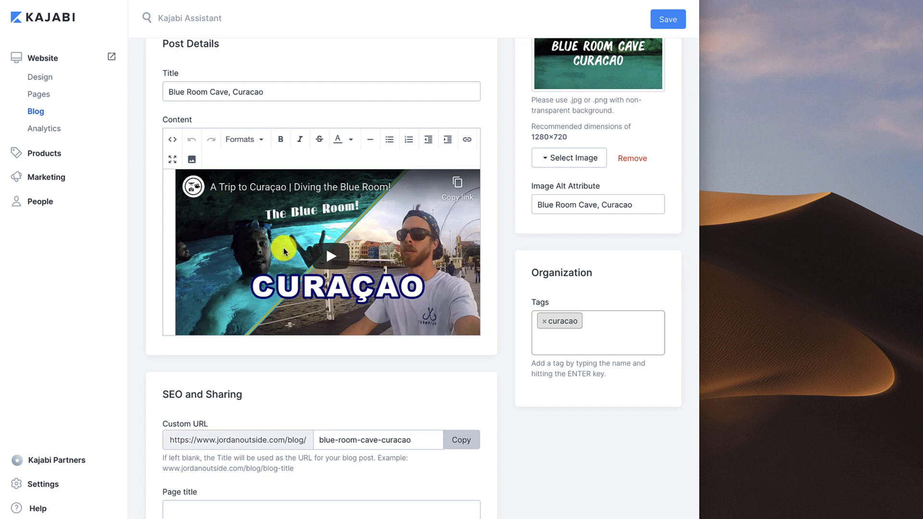
{"action": "scroll", "coordinate": [302, 243], "scroll_direction": "down", "scroll_amount": 5}
{"action": "scroll", "coordinate": [300, 240], "scroll_direction": "down", "scroll_amount": 5}
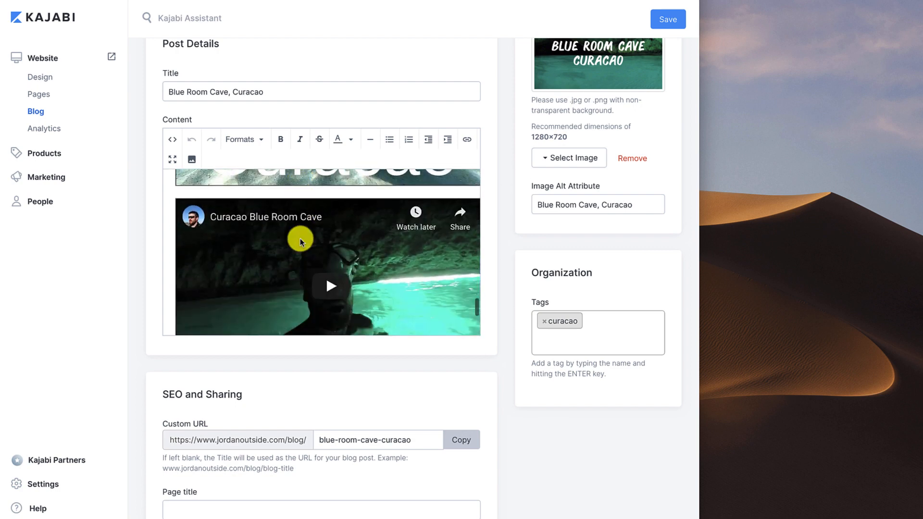
{"action": "scroll", "coordinate": [243, 347], "scroll_direction": "down", "scroll_amount": 2}
{"action": "scroll", "coordinate": [240, 358], "scroll_direction": "down", "scroll_amount": 3}
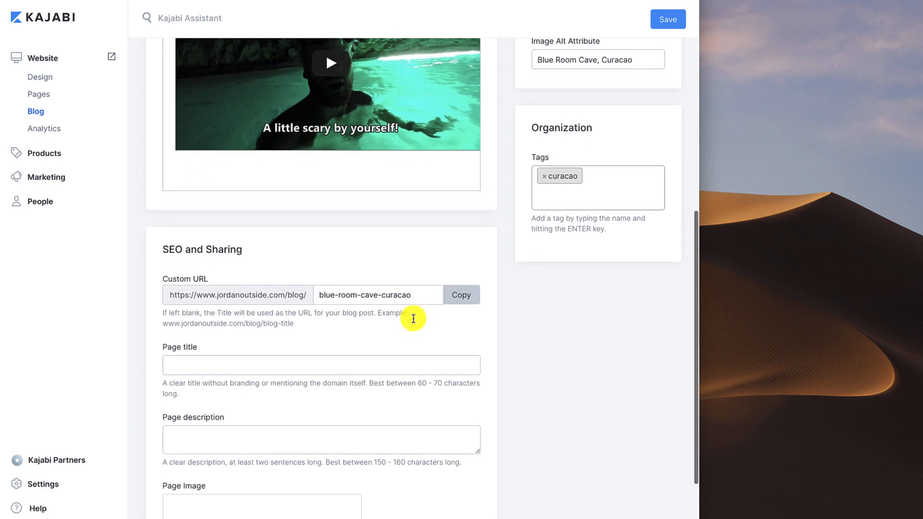
Enter the SEO page title "Visit the Blue Room Cave in Curacao | Jordan Outside" for the blog post.
{"action": "scroll", "coordinate": [412, 318], "scroll_direction": "down", "scroll_amount": 3}
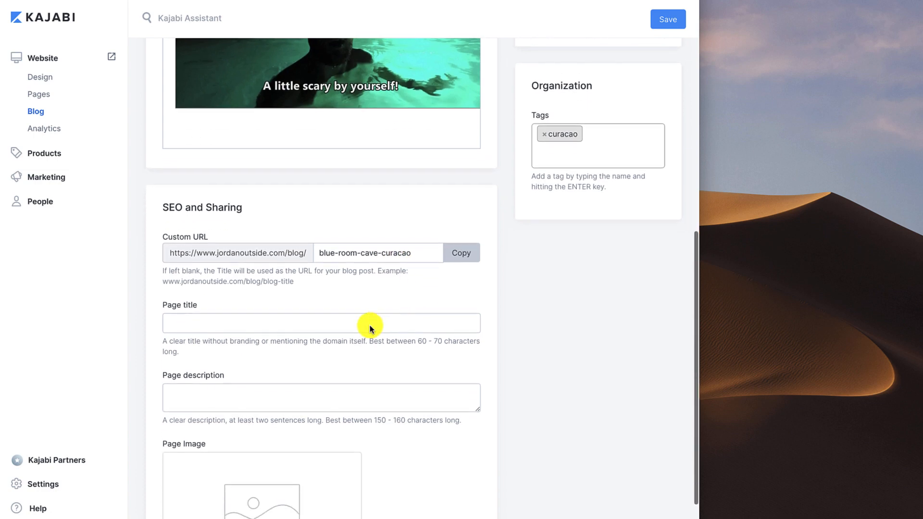
{"action": "left_click", "coordinate": [199, 327]}
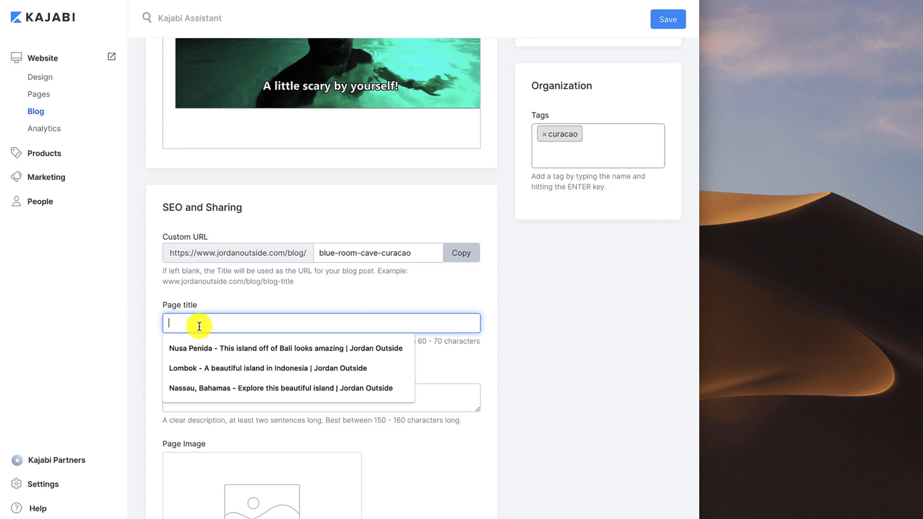
{"action": "type", "text": "Visit the Blue Room"}
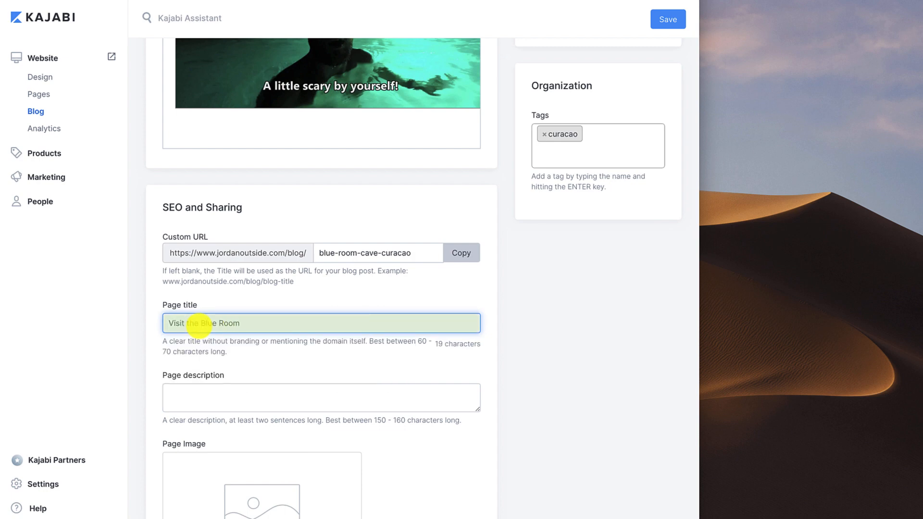
{"action": "type", "text": " Cave in Curacao | Jordan"}
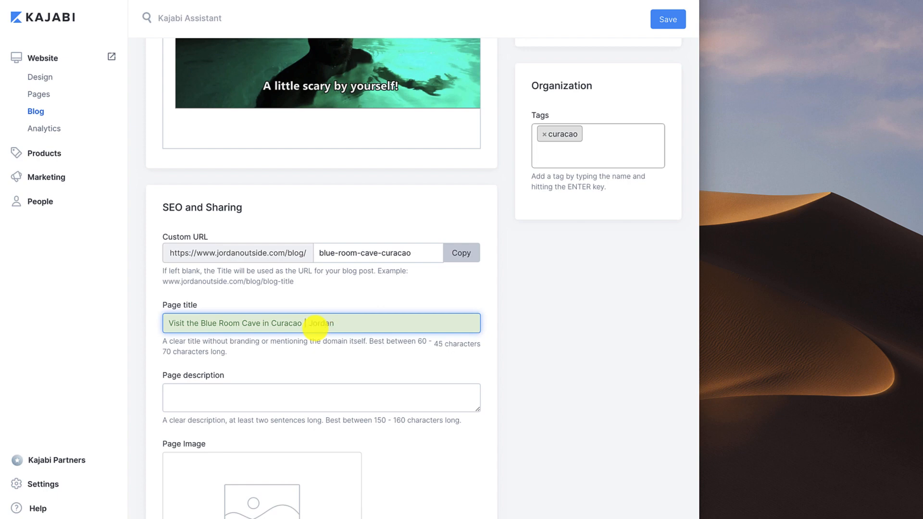
{"action": "type", "text": "side"}
{"action": "scroll", "coordinate": [313, 330], "scroll_direction": "up", "scroll_amount": 1}
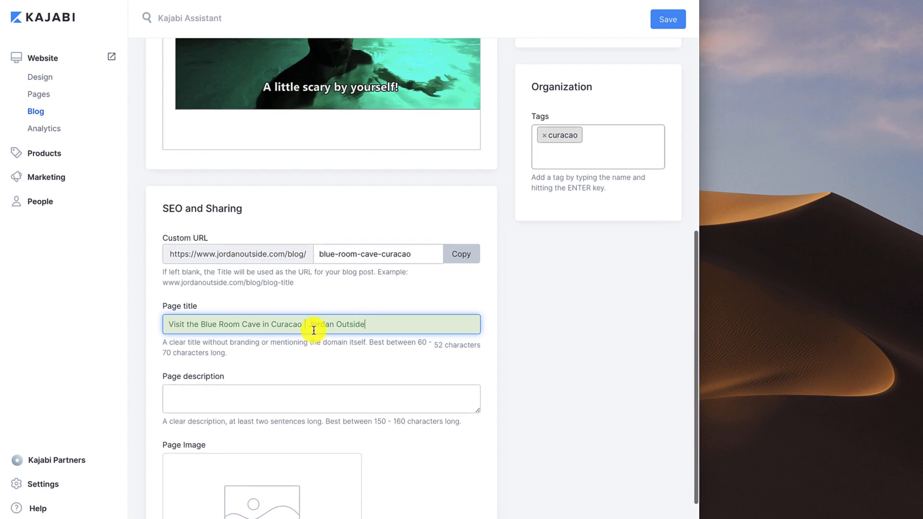
Insert "and snorkel" after "Visit" in the page title and save the blog post.
{"action": "left_click", "coordinate": [187, 326]}
{"action": "type", "text": "and snor"}
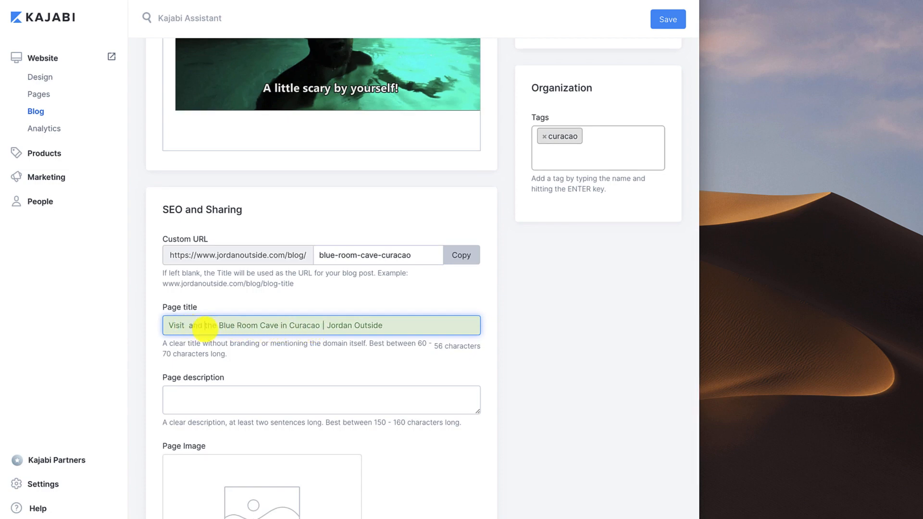
{"action": "type", "text": "kel"}
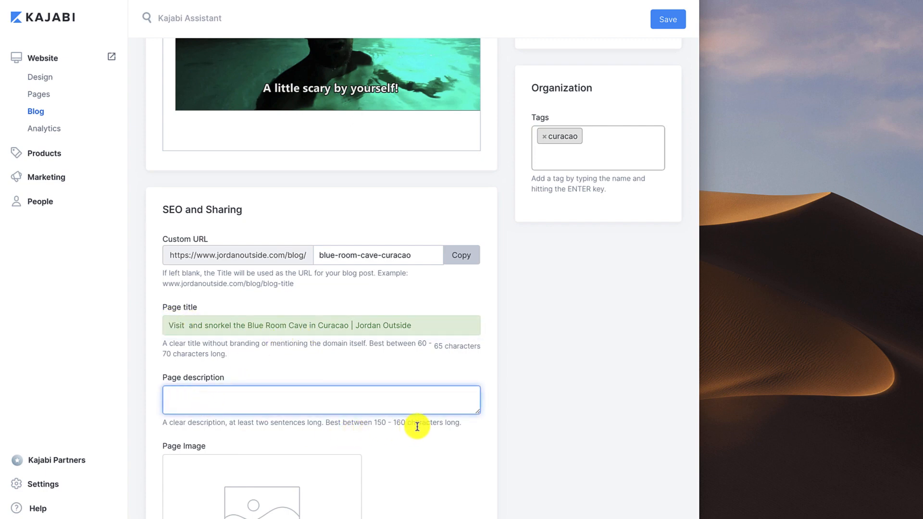
{"action": "scroll", "coordinate": [414, 429], "scroll_direction": "down", "scroll_amount": 2}
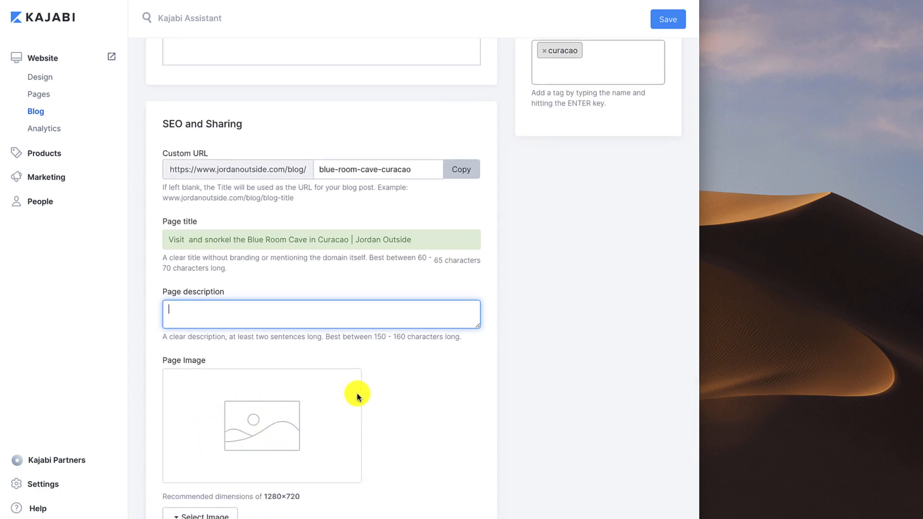
{"action": "scroll", "coordinate": [357, 395], "scroll_direction": "up", "scroll_amount": 15}
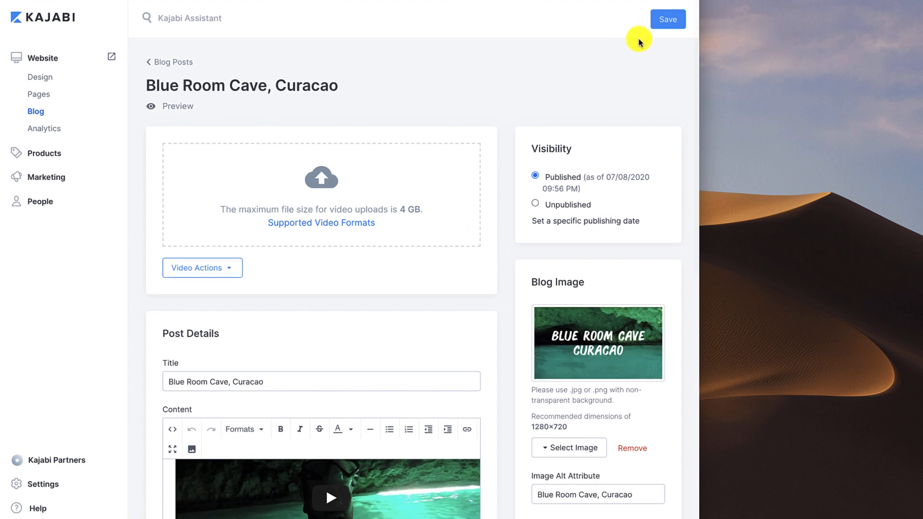
{"action": "left_click", "coordinate": [666, 21]}
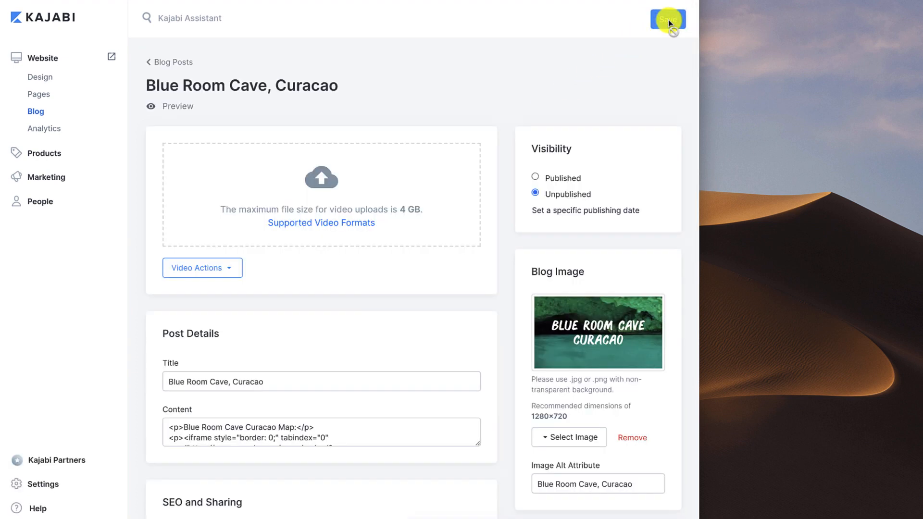
Open the Blue Room Cave post's preview in a new browser tab and look through the published post.
{"action": "right_click", "coordinate": [169, 105]}
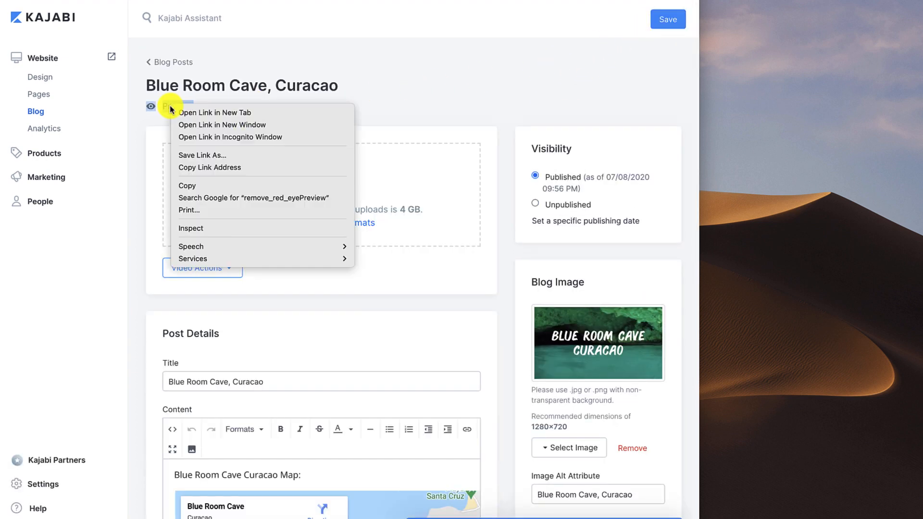
{"action": "left_click", "coordinate": [202, 112]}
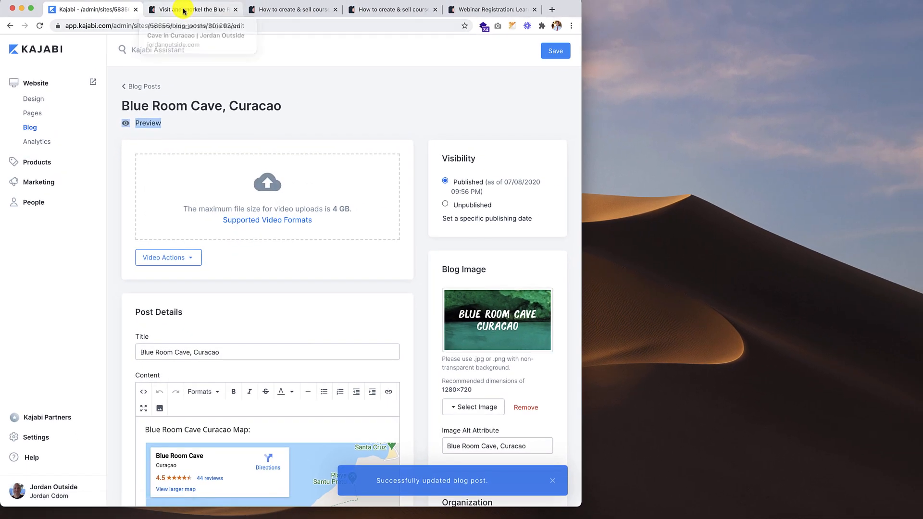
{"action": "left_click", "coordinate": [183, 10]}
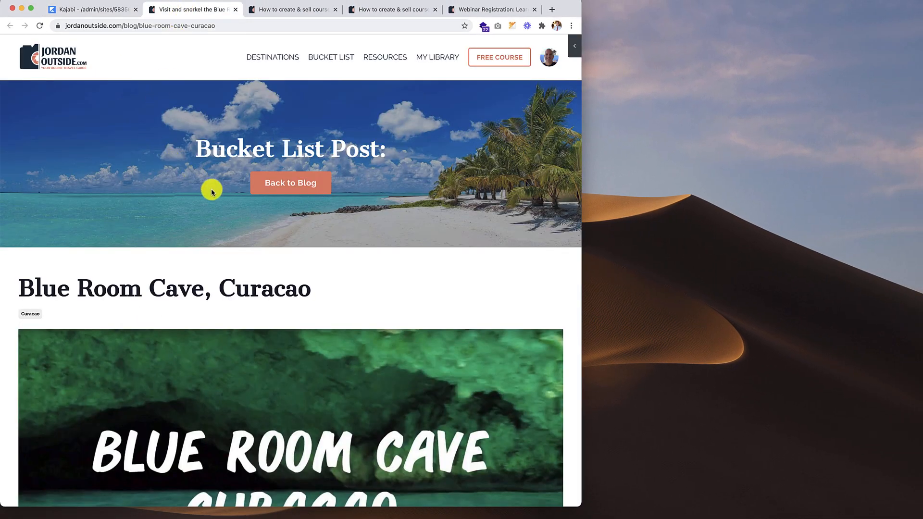
{"action": "scroll", "coordinate": [212, 191], "scroll_direction": "down", "scroll_amount": 1}
{"action": "scroll", "coordinate": [212, 191], "scroll_direction": "down", "scroll_amount": 10}
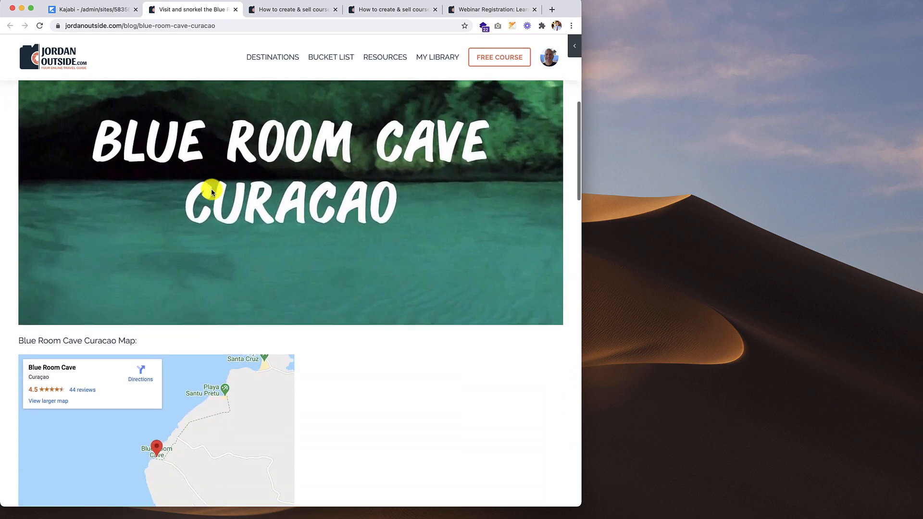
Look through the published Blue Room Cave post's map, directions, embedded videos and free course offer, then close the preview.
{"action": "scroll", "coordinate": [212, 191], "scroll_direction": "down", "scroll_amount": 10}
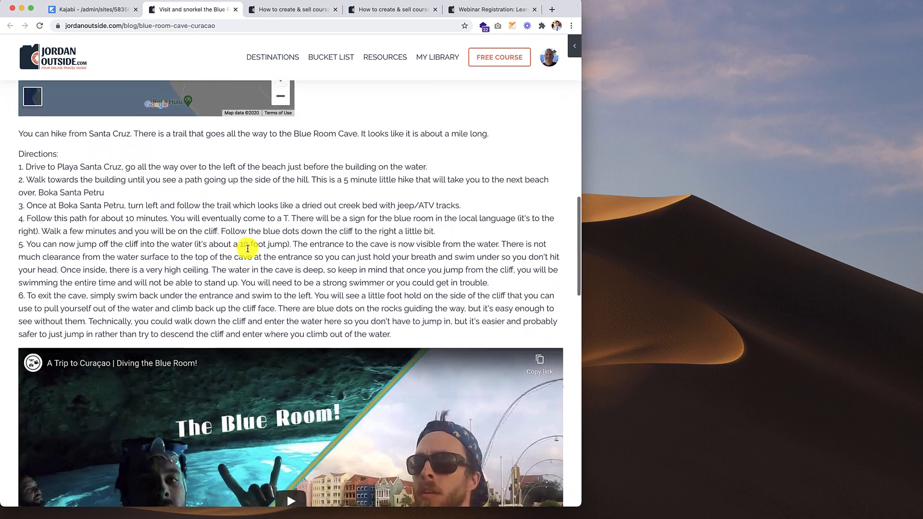
{"action": "scroll", "coordinate": [238, 239], "scroll_direction": "down", "scroll_amount": 10}
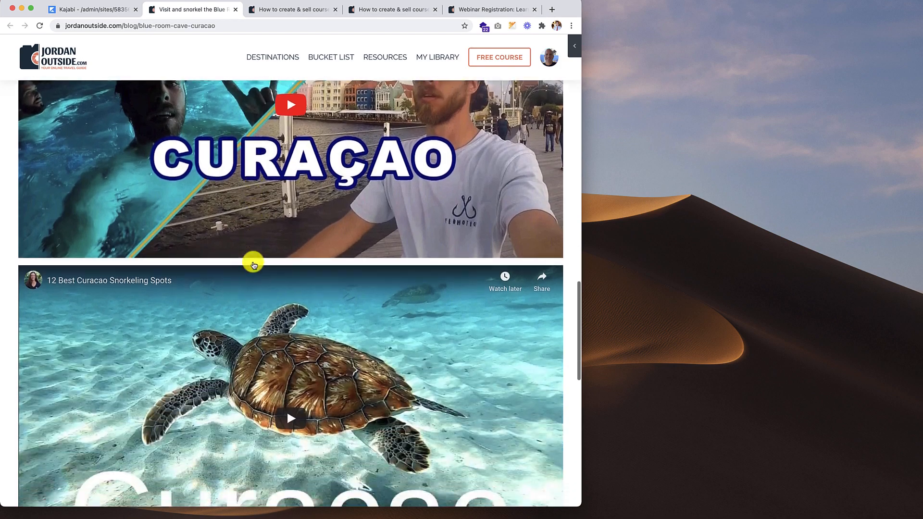
{"action": "scroll", "coordinate": [255, 265], "scroll_direction": "down", "scroll_amount": 10}
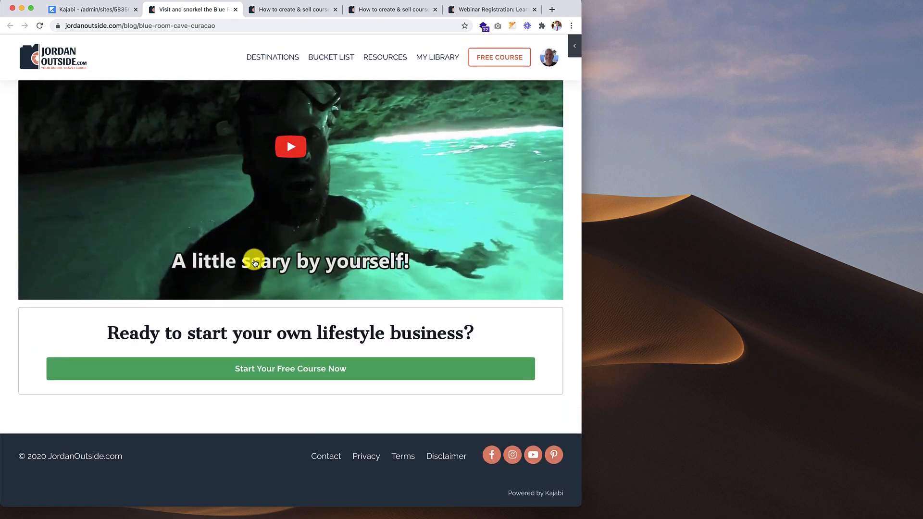
{"action": "scroll", "coordinate": [255, 262], "scroll_direction": "up", "scroll_amount": 20}
{"action": "scroll", "coordinate": [255, 262], "scroll_direction": "up", "scroll_amount": 15}
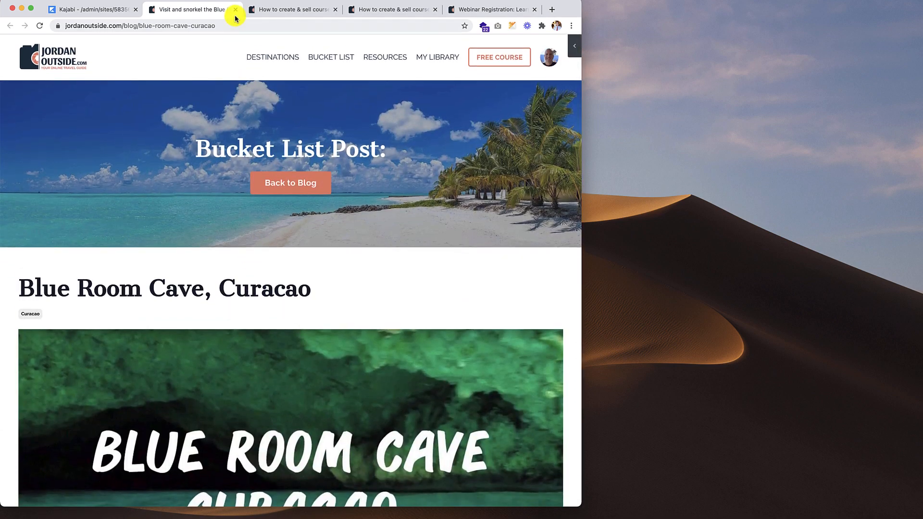
{"action": "left_click", "coordinate": [236, 10]}
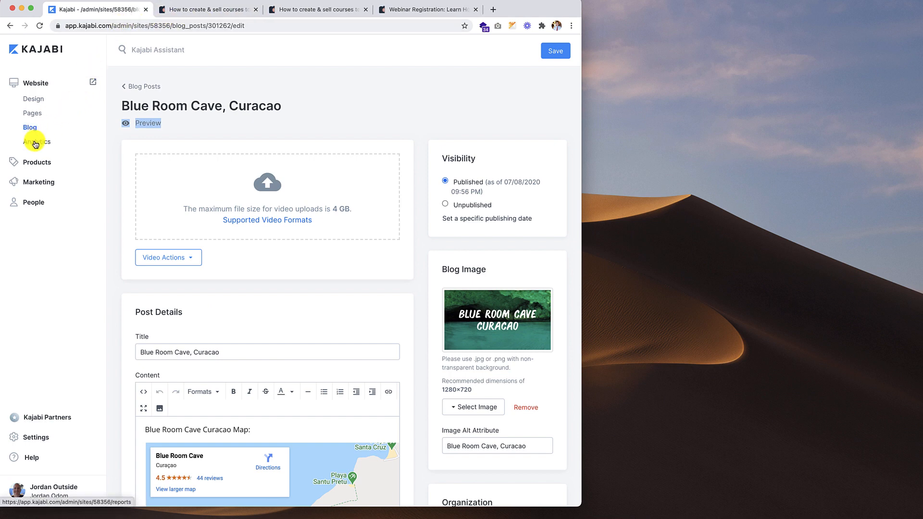
Open the Page Views report in the website analytics and set its date range to Last Year.
{"action": "left_click", "coordinate": [36, 143]}
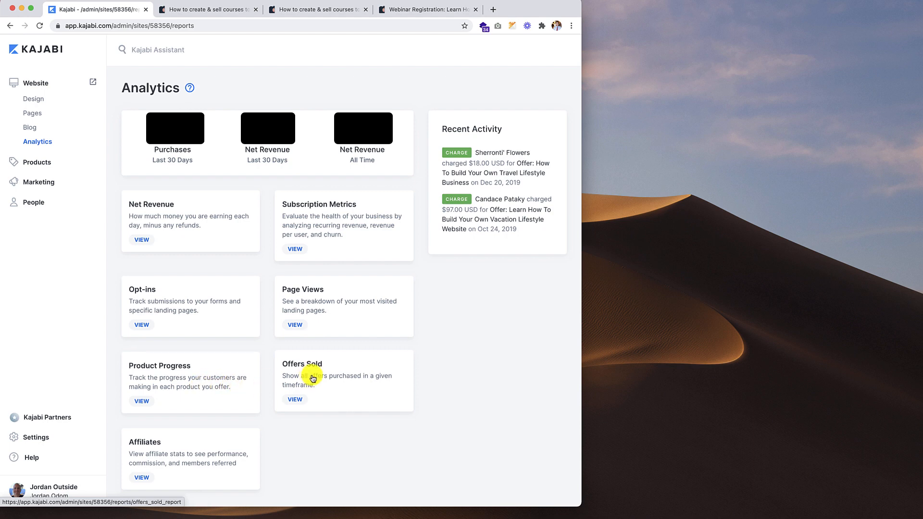
{"action": "scroll", "coordinate": [175, 440], "scroll_direction": "down", "scroll_amount": 1}
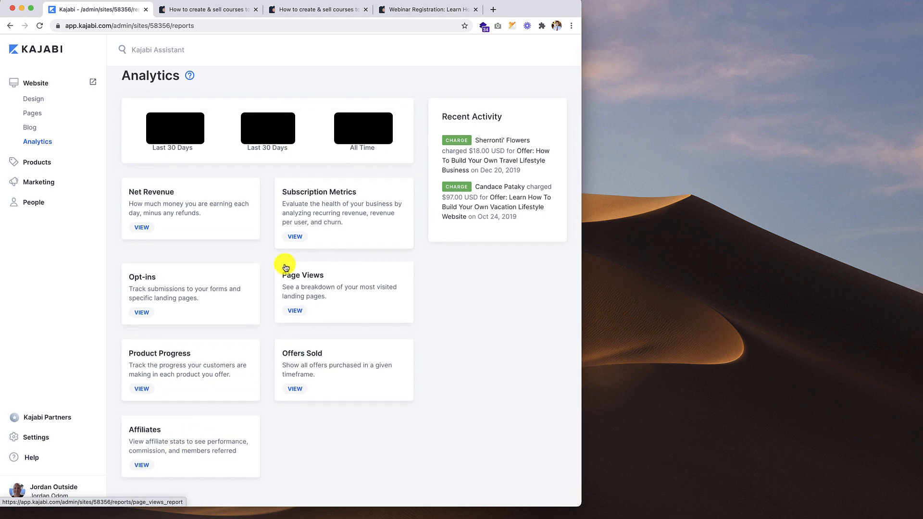
{"action": "left_click", "coordinate": [296, 312]}
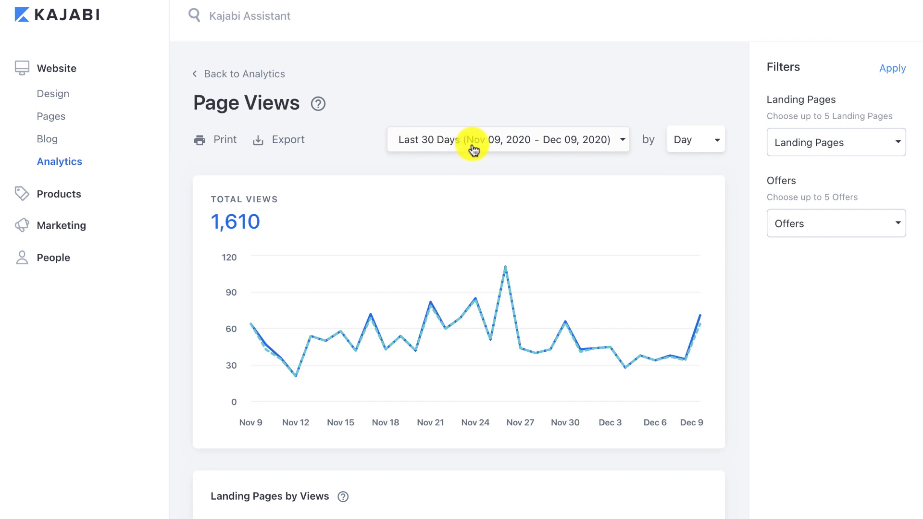
{"action": "left_click", "coordinate": [474, 150]}
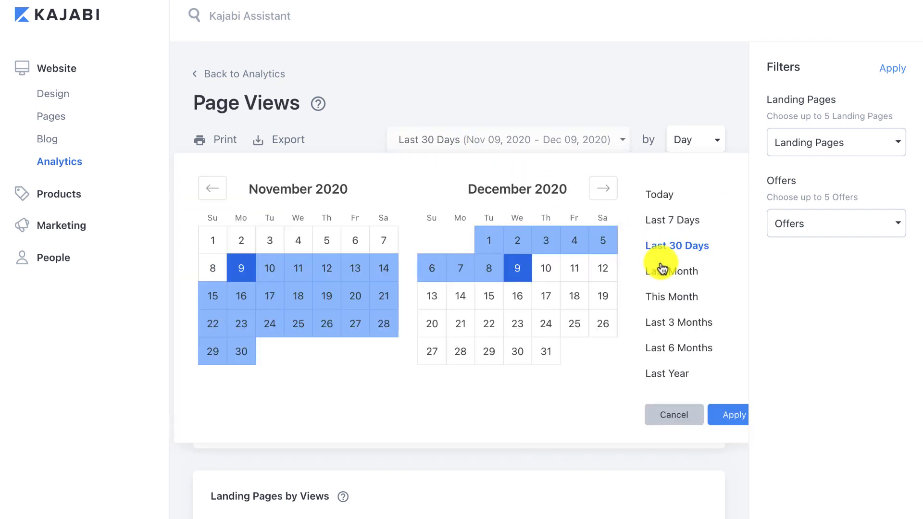
{"action": "left_click", "coordinate": [667, 370]}
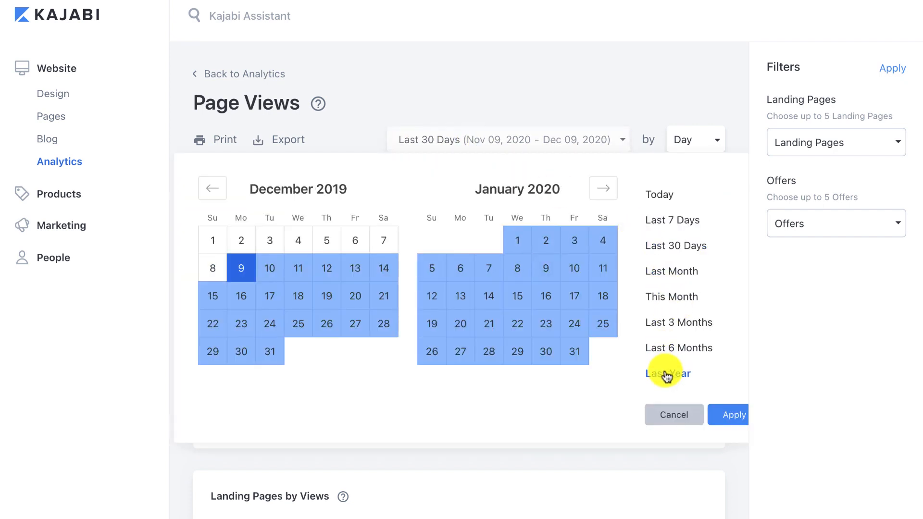
{"action": "left_click", "coordinate": [739, 418]}
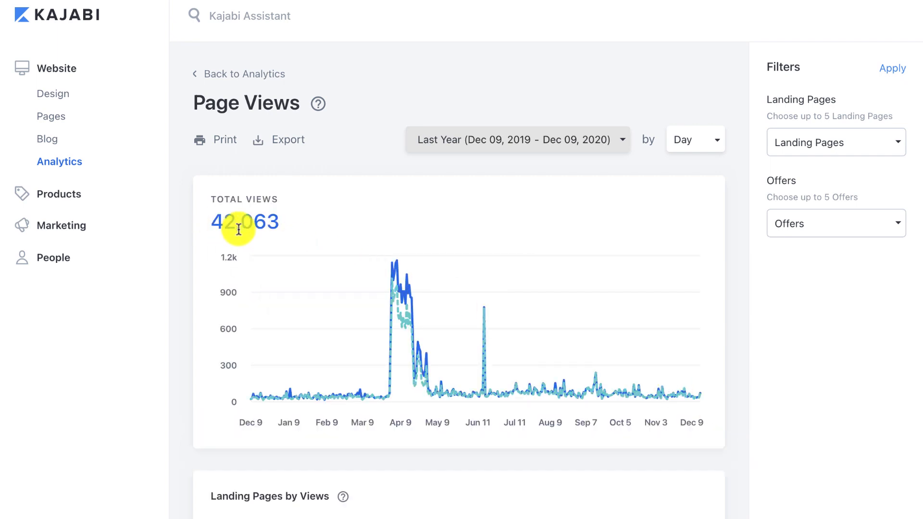
Examine the Page Views report's traffic chart, landing page and offer breakdowns, and daily views table.
{"action": "scroll", "coordinate": [187, 365], "scroll_direction": "down", "scroll_amount": 1}
{"action": "scroll", "coordinate": [186, 368], "scroll_direction": "down", "scroll_amount": 2}
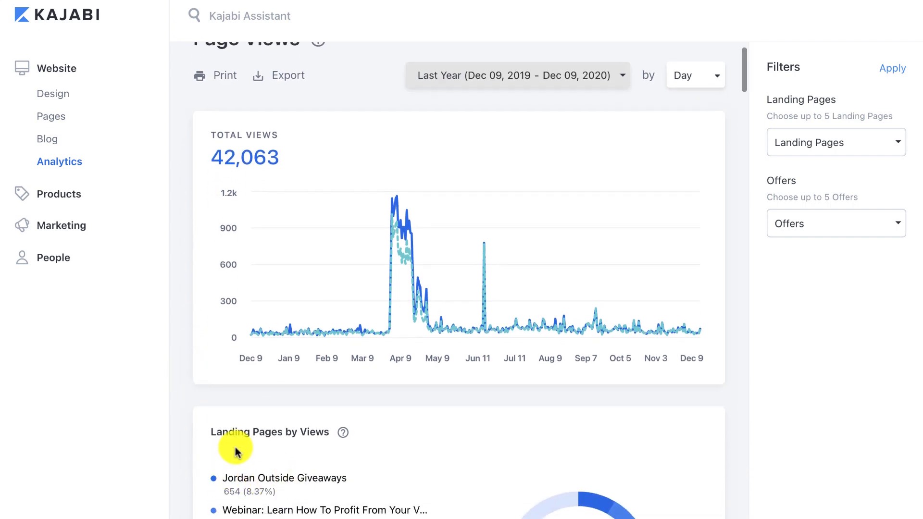
{"action": "scroll", "coordinate": [275, 469], "scroll_direction": "down", "scroll_amount": 10}
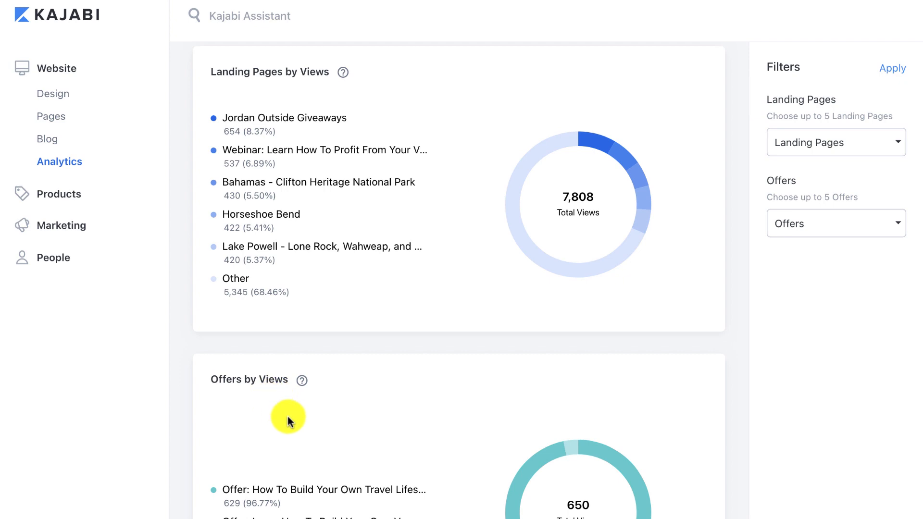
{"action": "scroll", "coordinate": [288, 416], "scroll_direction": "down", "scroll_amount": 7}
{"action": "scroll", "coordinate": [288, 416], "scroll_direction": "down", "scroll_amount": 5}
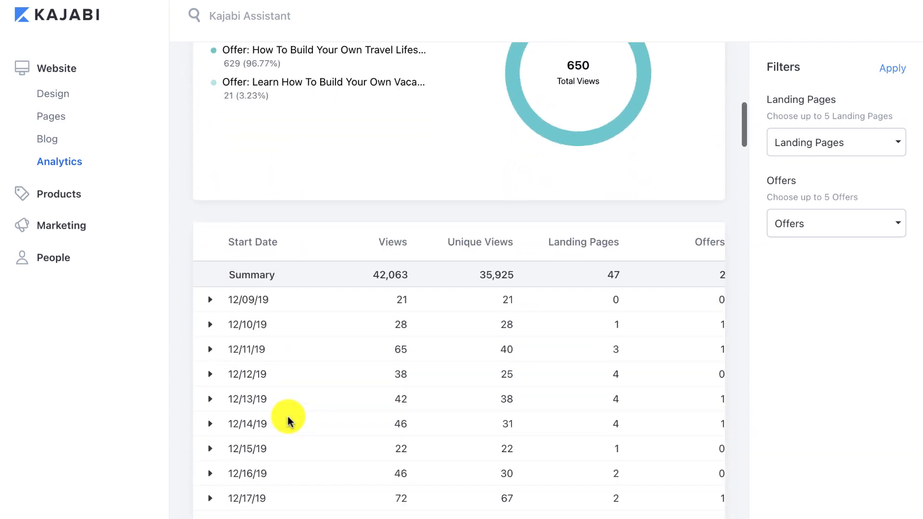
{"action": "scroll", "coordinate": [287, 417], "scroll_direction": "up", "scroll_amount": 20}
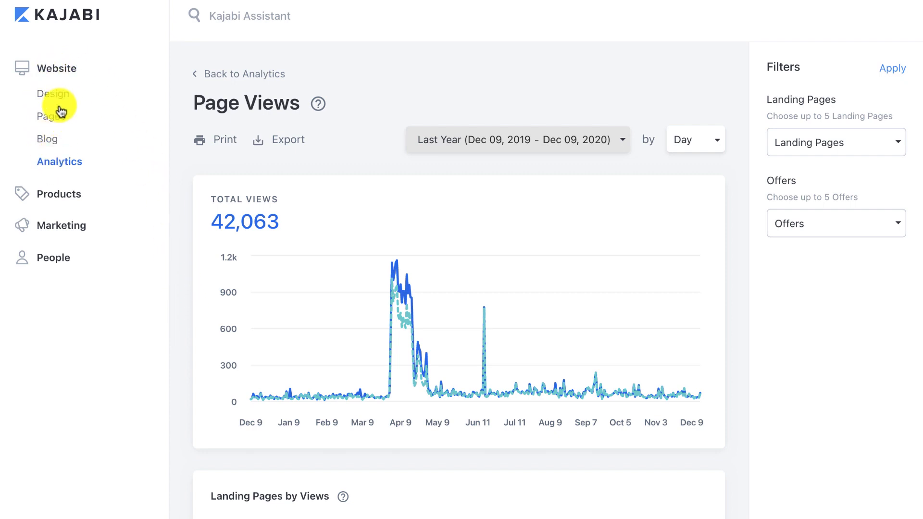
Open the new product page and review the available product blueprints, from Blank and Mini Course to Community.
{"action": "left_click", "coordinate": [56, 195]}
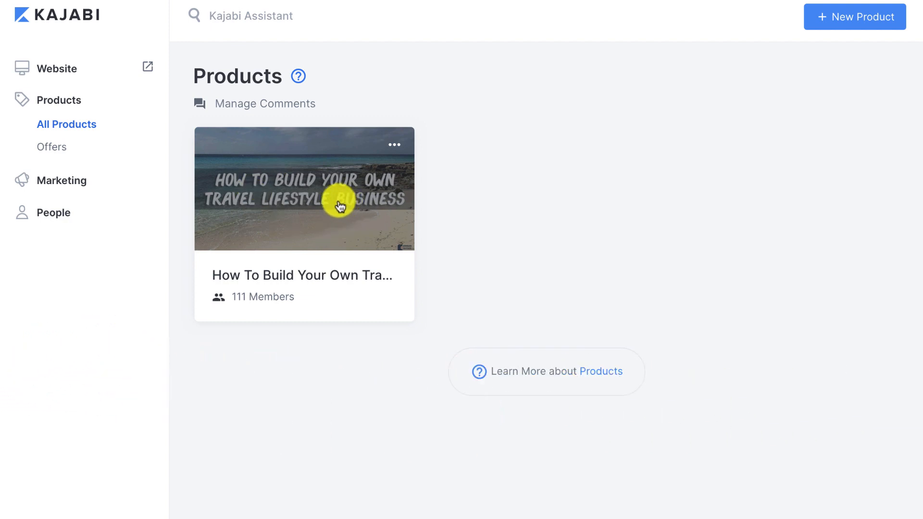
{"action": "left_click", "coordinate": [857, 23]}
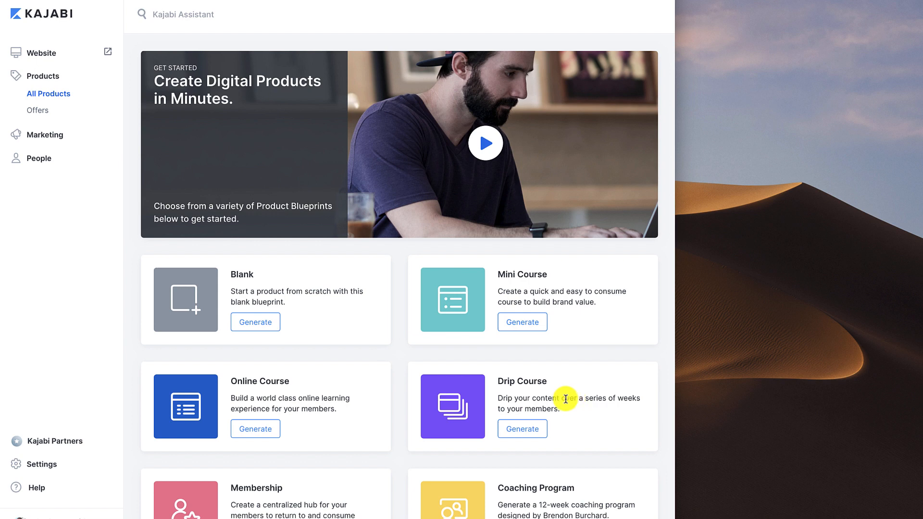
{"action": "scroll", "coordinate": [581, 398], "scroll_direction": "down", "scroll_amount": 3}
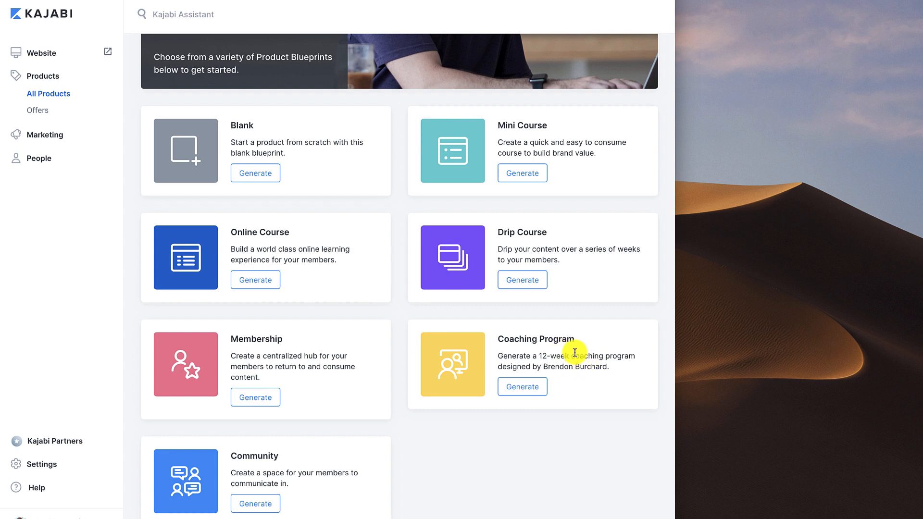
{"action": "scroll", "coordinate": [573, 352], "scroll_direction": "down", "scroll_amount": 1}
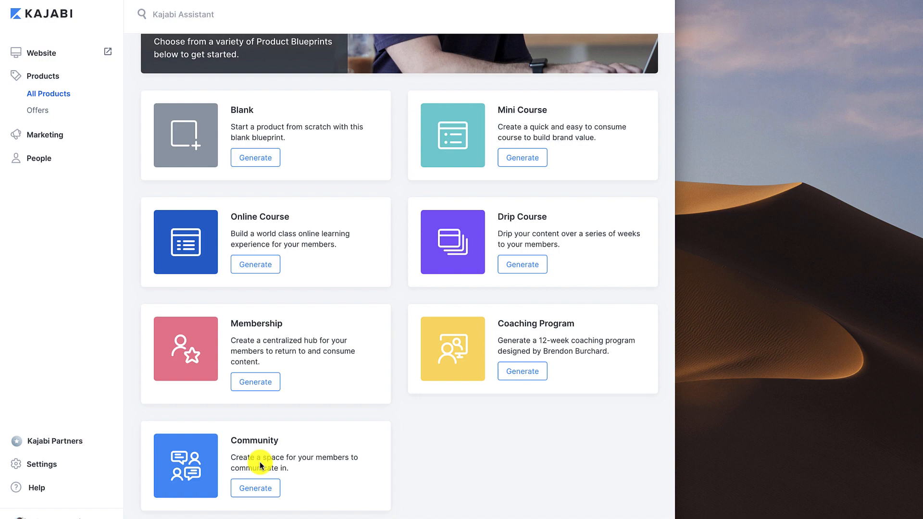
{"action": "scroll", "coordinate": [257, 484], "scroll_direction": "up", "scroll_amount": 4}
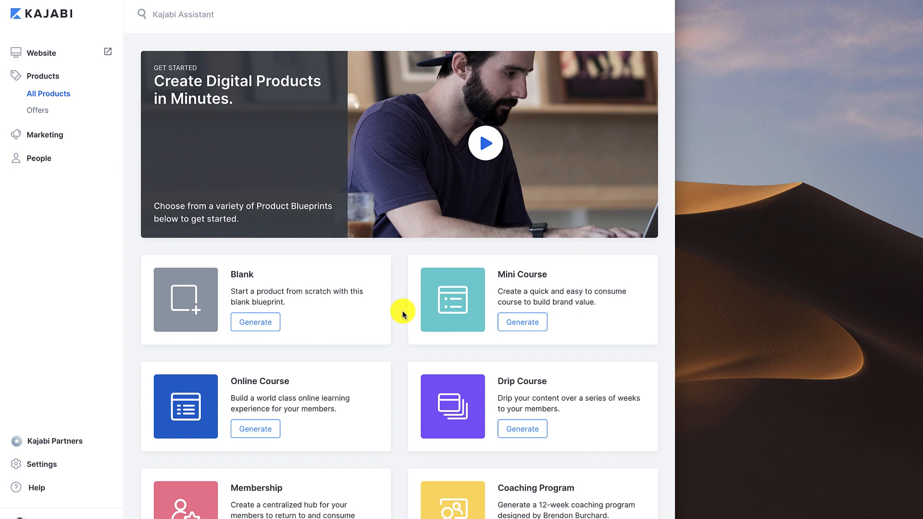
Open the offer "Learn How To Build Your Own Vacation Lifestyle Website" and review its price, upsell, cart abandonment, automation and after-purchase settings.
{"action": "left_click", "coordinate": [39, 111]}
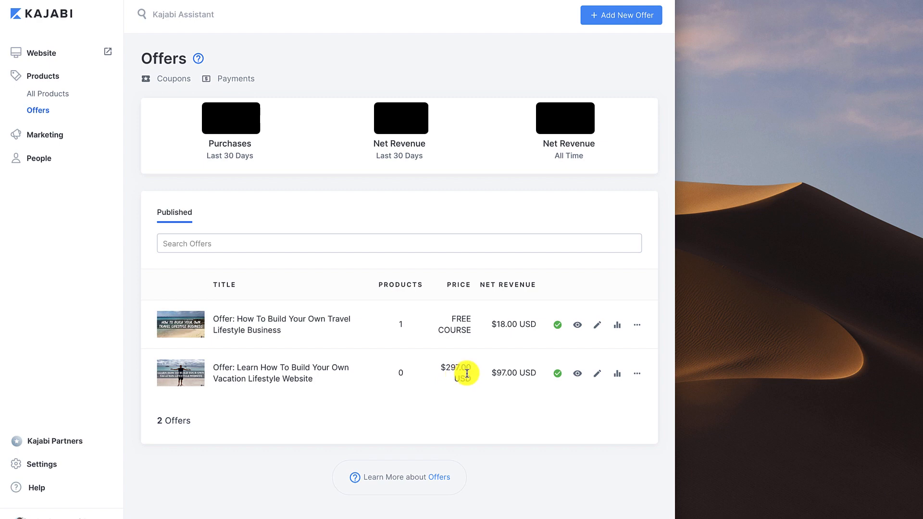
{"action": "left_click", "coordinate": [277, 372]}
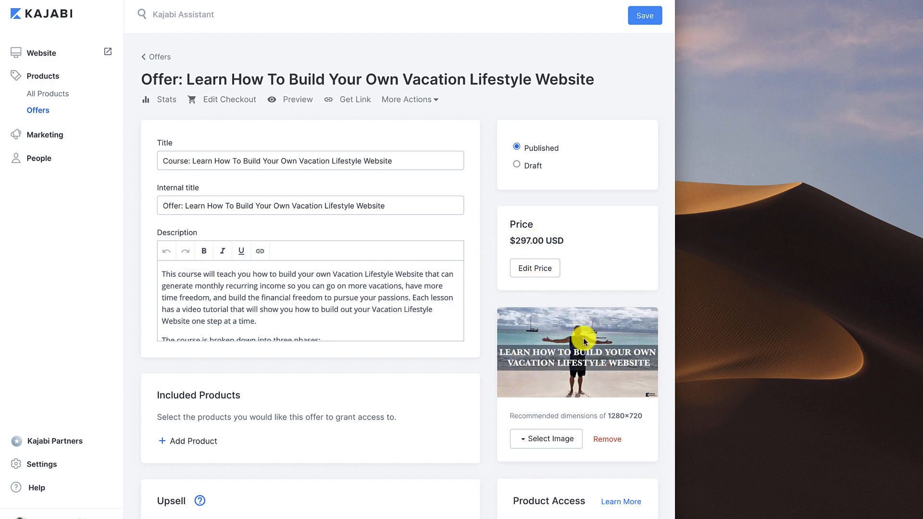
{"action": "scroll", "coordinate": [463, 359], "scroll_direction": "down", "scroll_amount": 3}
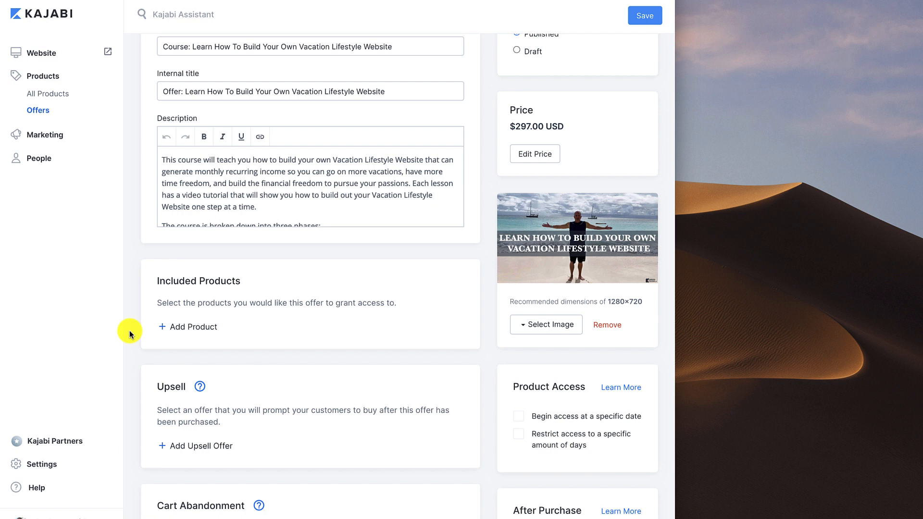
{"action": "scroll", "coordinate": [129, 331], "scroll_direction": "down", "scroll_amount": 3}
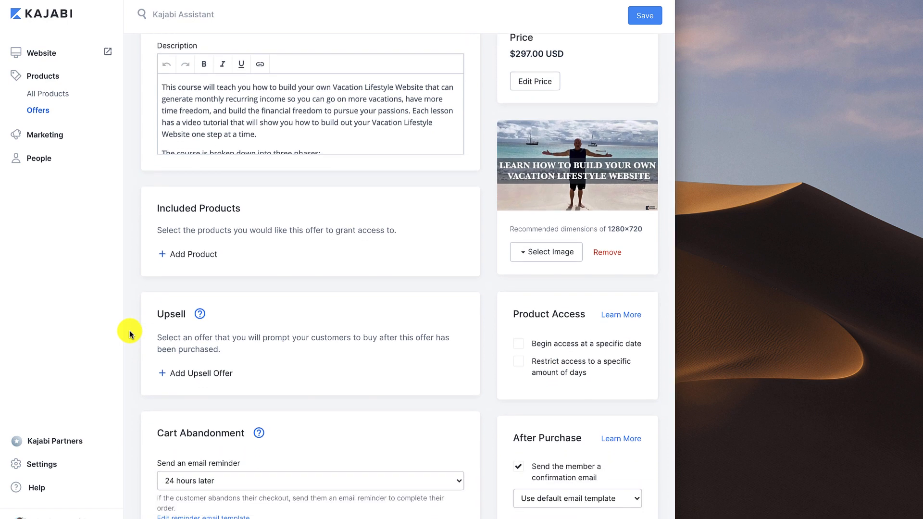
{"action": "scroll", "coordinate": [129, 330], "scroll_direction": "down", "scroll_amount": 1}
{"action": "scroll", "coordinate": [177, 326], "scroll_direction": "down", "scroll_amount": 2}
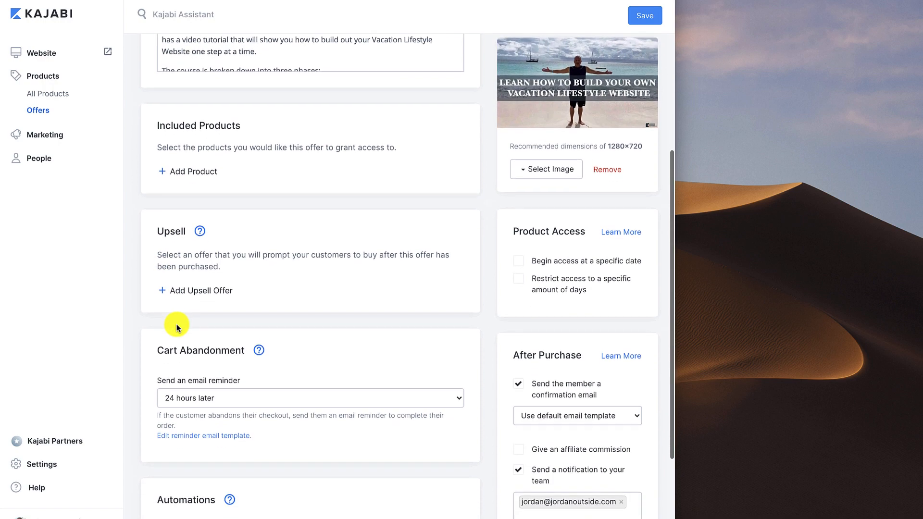
{"action": "scroll", "coordinate": [177, 327], "scroll_direction": "down", "scroll_amount": 3}
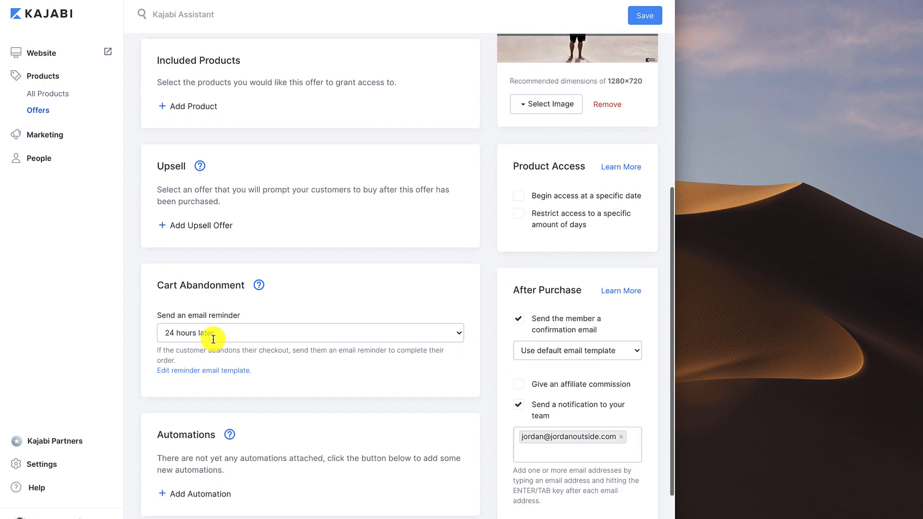
{"action": "scroll", "coordinate": [202, 354], "scroll_direction": "down", "scroll_amount": 3}
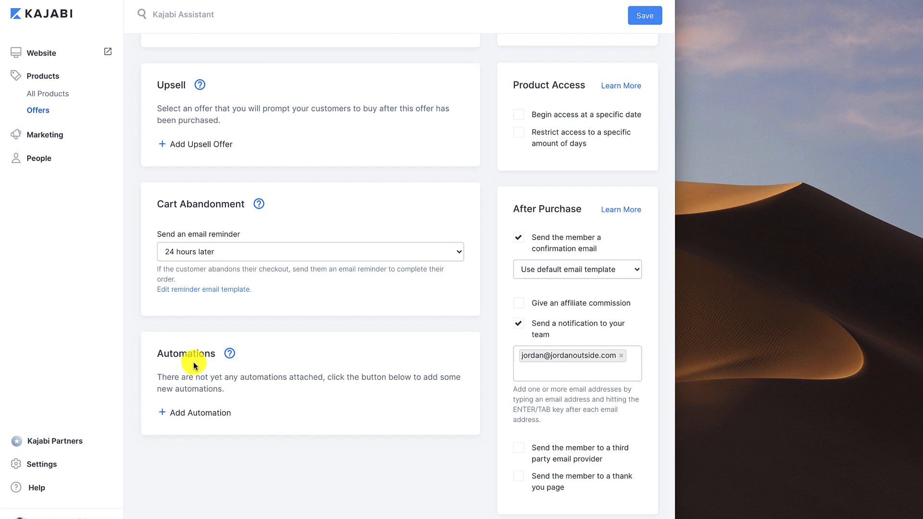
View the actions available for a new automation on the offer's purchase, and close it without saving.
{"action": "left_click", "coordinate": [196, 413]}
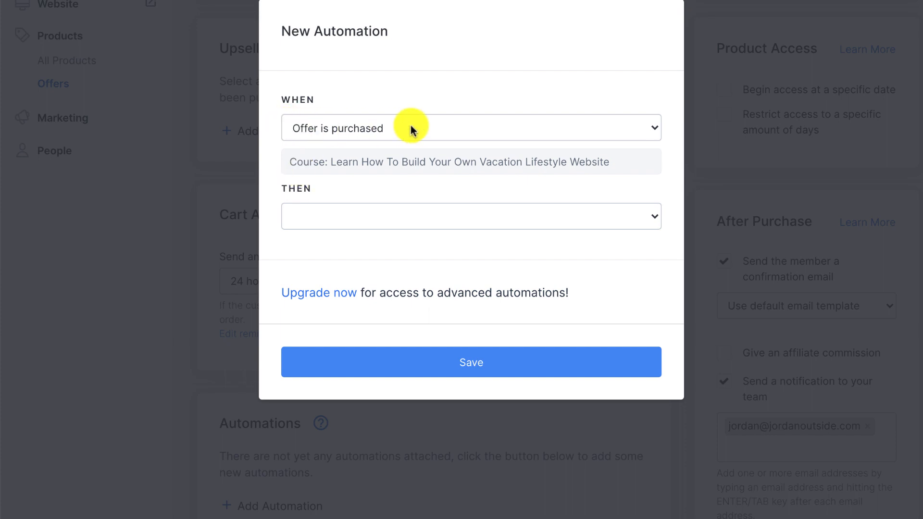
{"action": "left_click", "coordinate": [381, 219]}
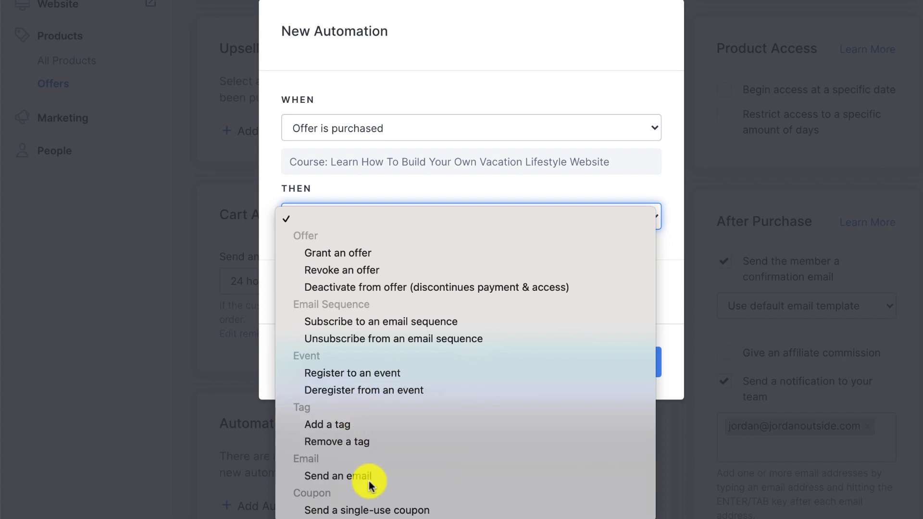
{"action": "left_click", "coordinate": [192, 425]}
{"action": "left_click", "coordinate": [192, 424]}
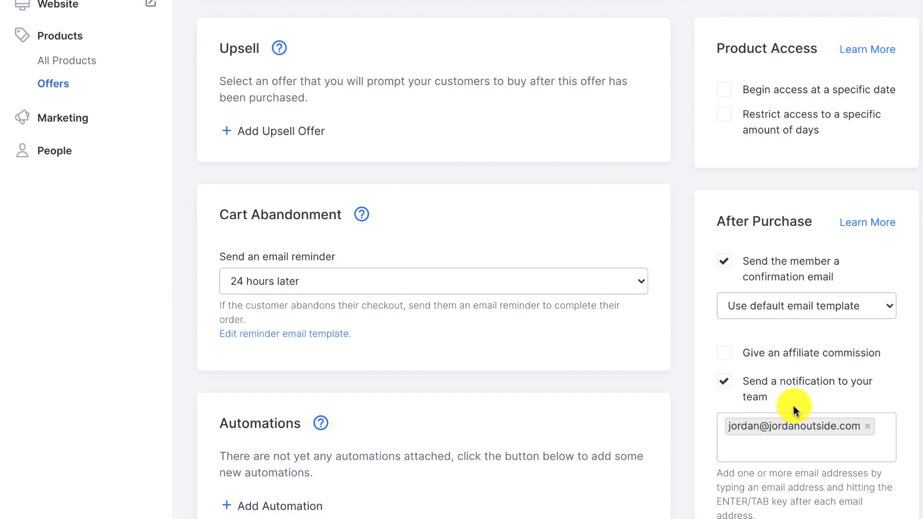
{"action": "scroll", "coordinate": [793, 406], "scroll_direction": "up", "scroll_amount": 15}
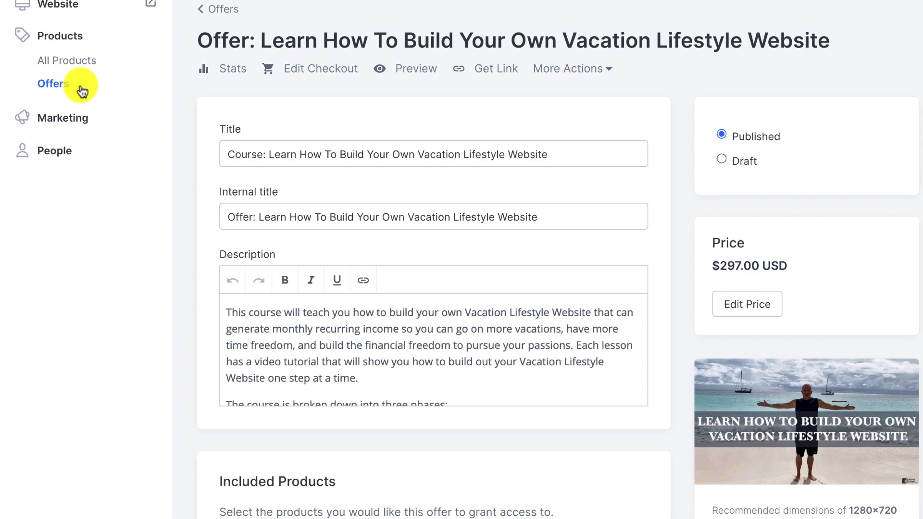
Open the "Learn the 3-Phase Blueprint" webinar pipeline and examine its stages from the registration page down to the offer checkout.
{"action": "left_click", "coordinate": [64, 121]}
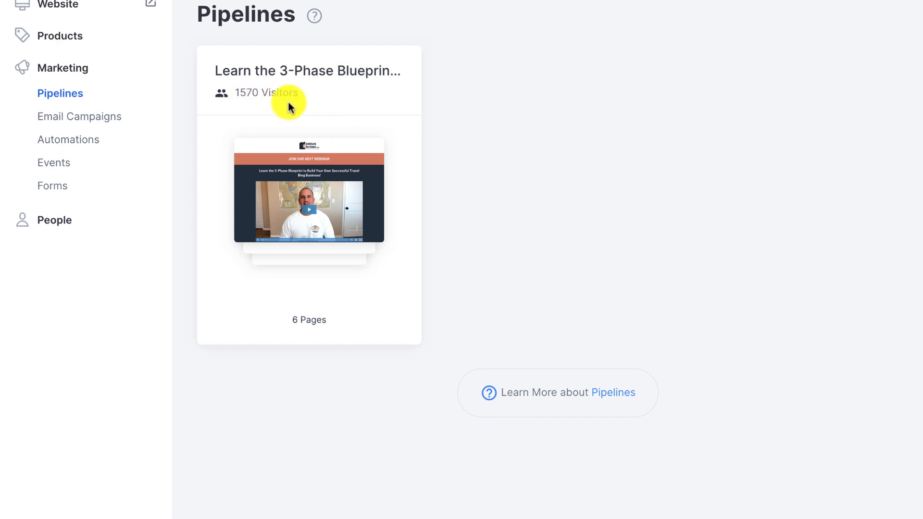
{"action": "left_click", "coordinate": [348, 197]}
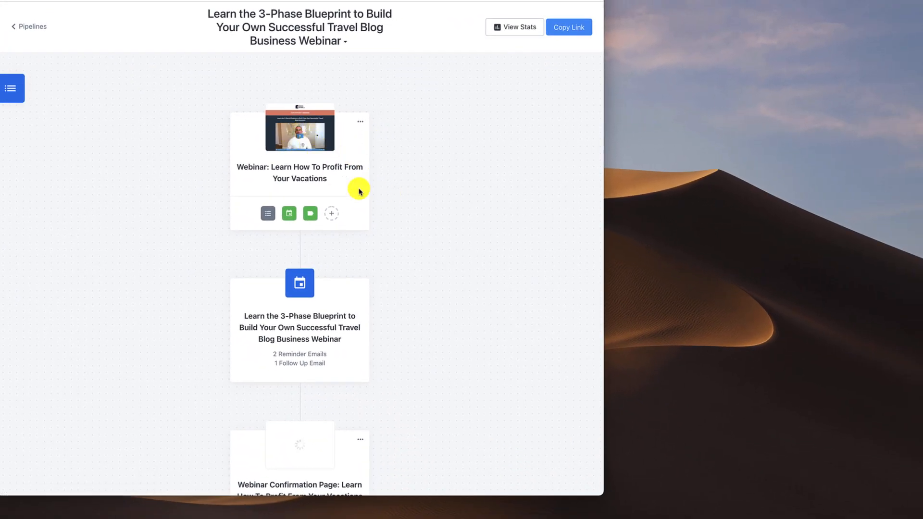
{"action": "scroll", "coordinate": [418, 218], "scroll_direction": "down", "scroll_amount": 3}
{"action": "scroll", "coordinate": [326, 201], "scroll_direction": "down", "scroll_amount": 4}
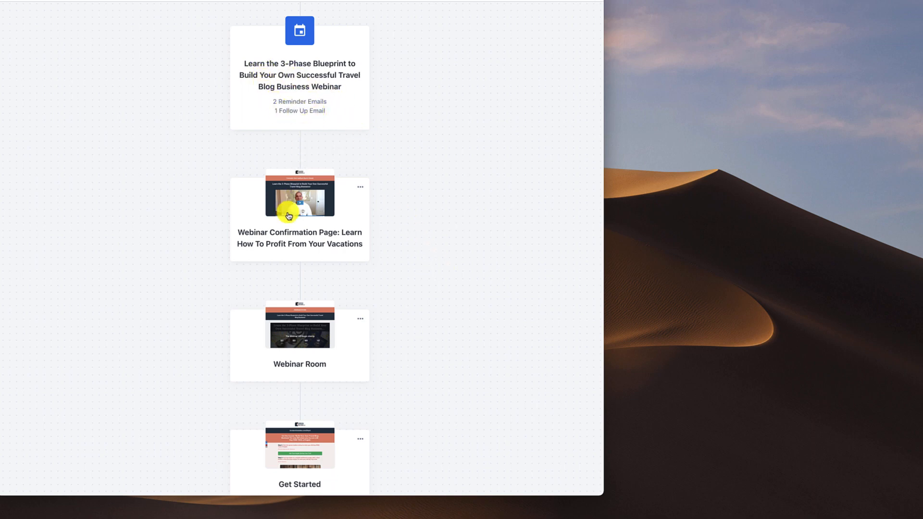
{"action": "scroll", "coordinate": [303, 214], "scroll_direction": "down", "scroll_amount": 5}
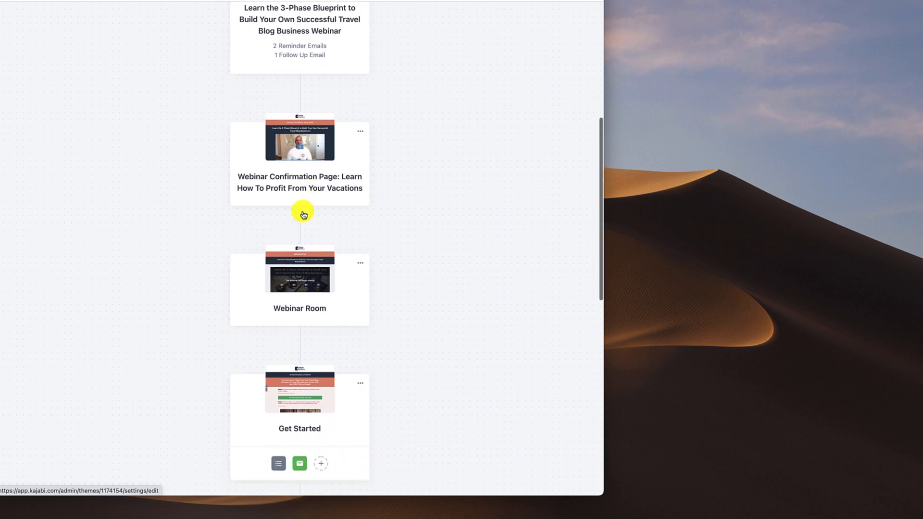
{"action": "scroll", "coordinate": [304, 197], "scroll_direction": "down", "scroll_amount": 4}
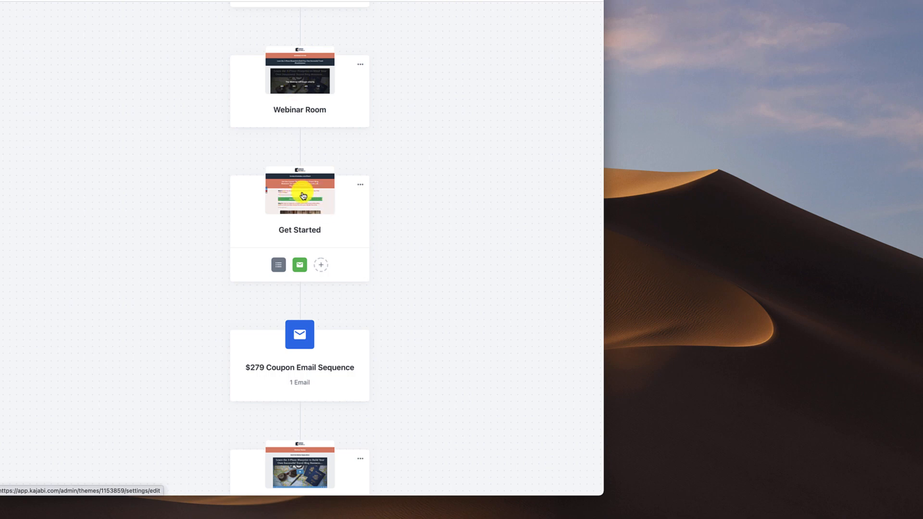
{"action": "scroll", "coordinate": [307, 205], "scroll_direction": "down", "scroll_amount": 2}
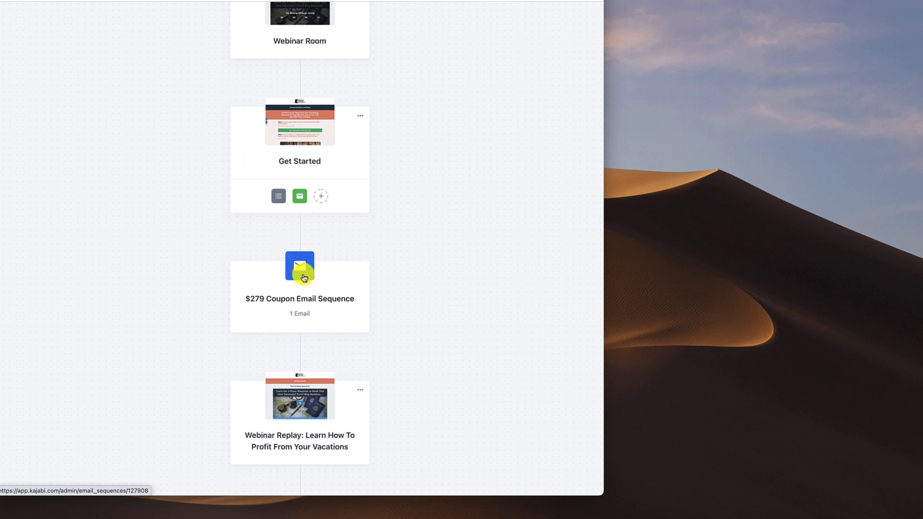
{"action": "scroll", "coordinate": [305, 273], "scroll_direction": "down", "scroll_amount": 3}
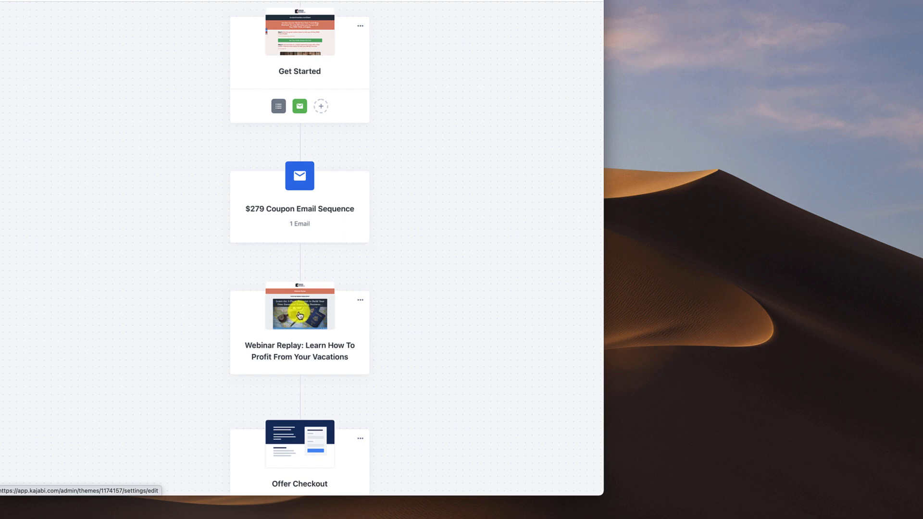
{"action": "scroll", "coordinate": [299, 312], "scroll_direction": "down", "scroll_amount": 2}
{"action": "scroll", "coordinate": [299, 314], "scroll_direction": "down", "scroll_amount": 1}
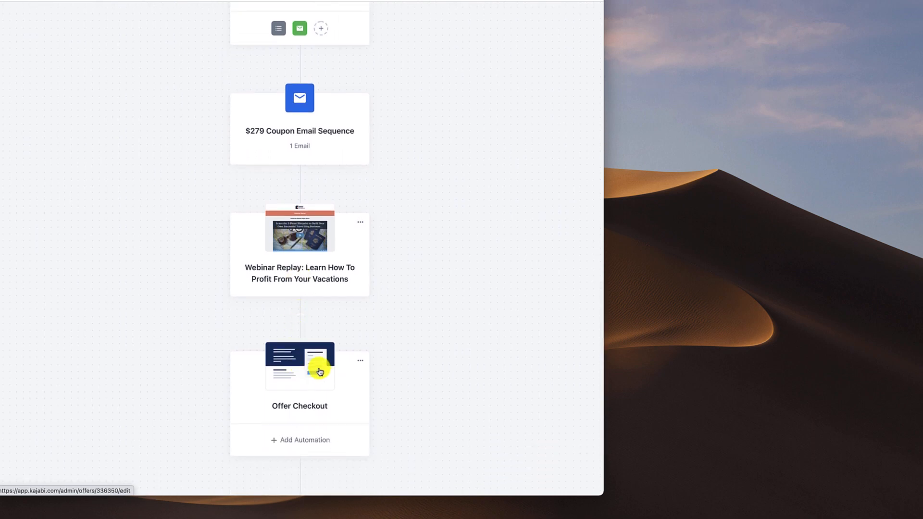
{"action": "scroll", "coordinate": [331, 354], "scroll_direction": "up", "scroll_amount": 10}
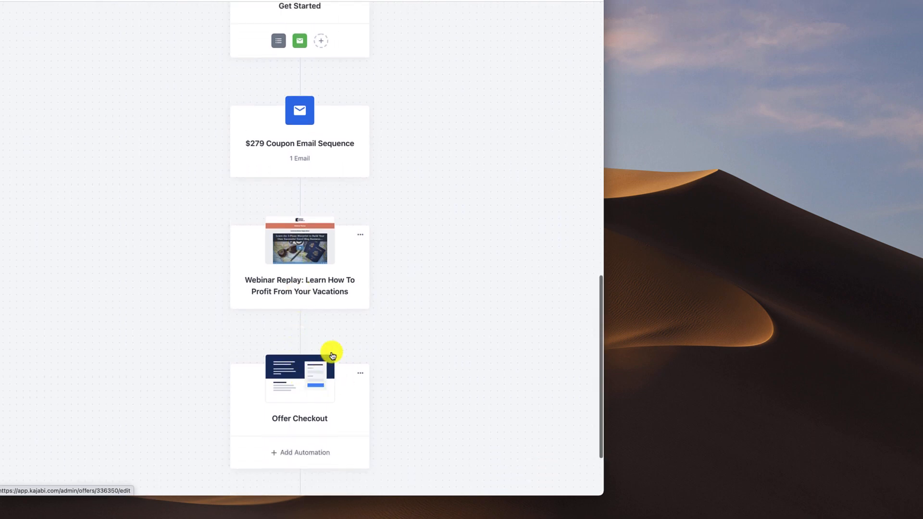
{"action": "scroll", "coordinate": [331, 355], "scroll_direction": "up", "scroll_amount": 10}
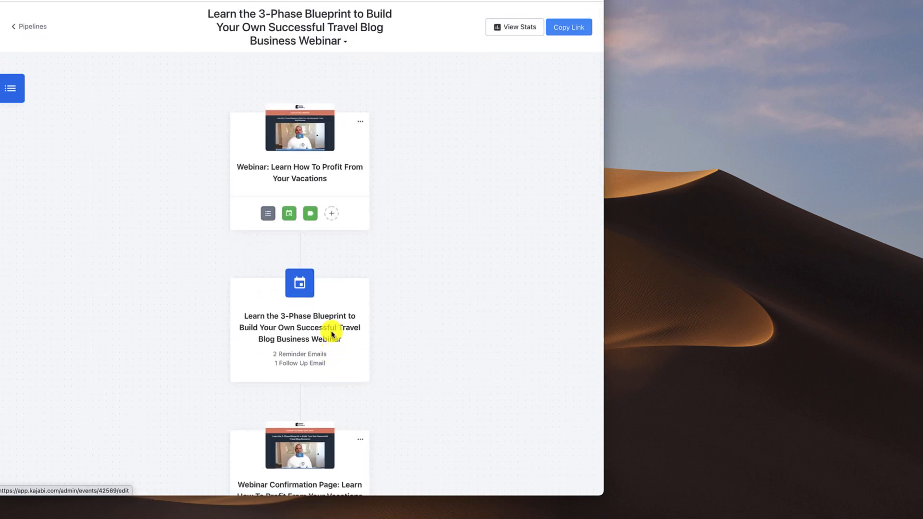
Check the option for adding an automation to the pipeline's first webinar page, and return to the Pipelines list.
{"action": "left_click", "coordinate": [332, 214]}
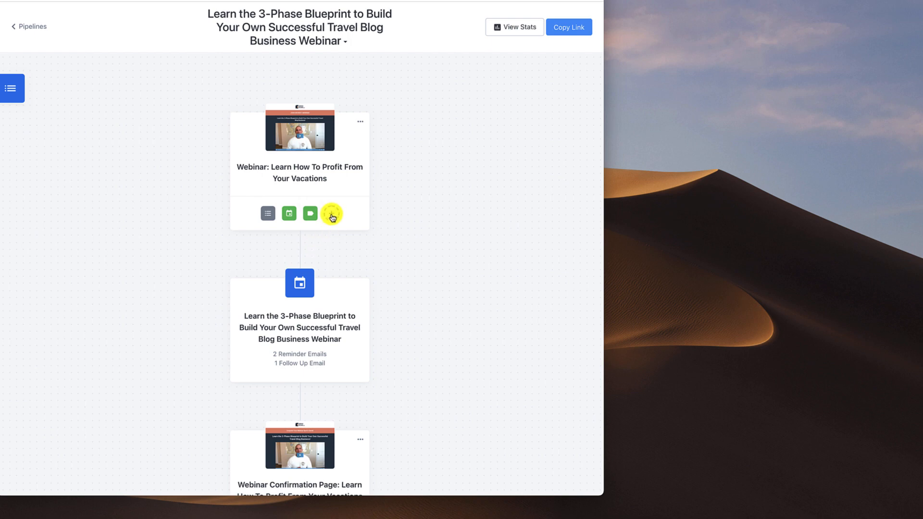
{"action": "left_click", "coordinate": [332, 215]}
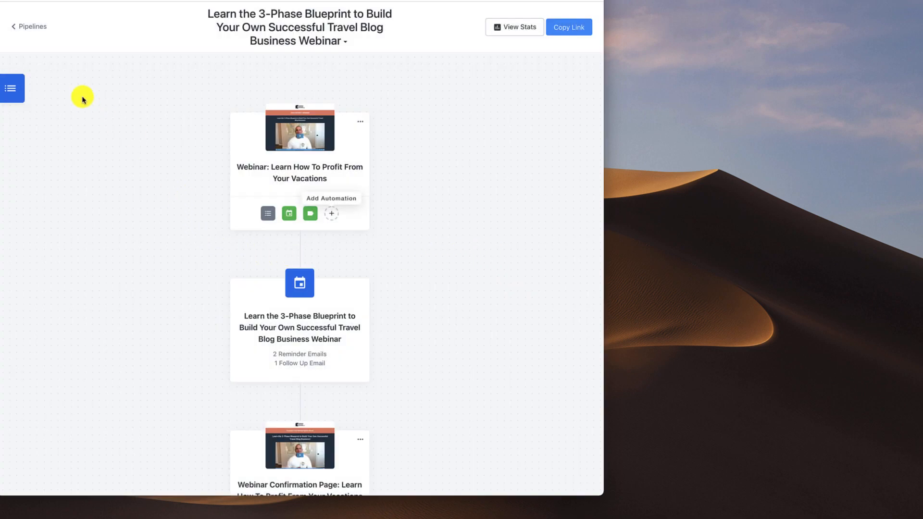
{"action": "left_click", "coordinate": [28, 31]}
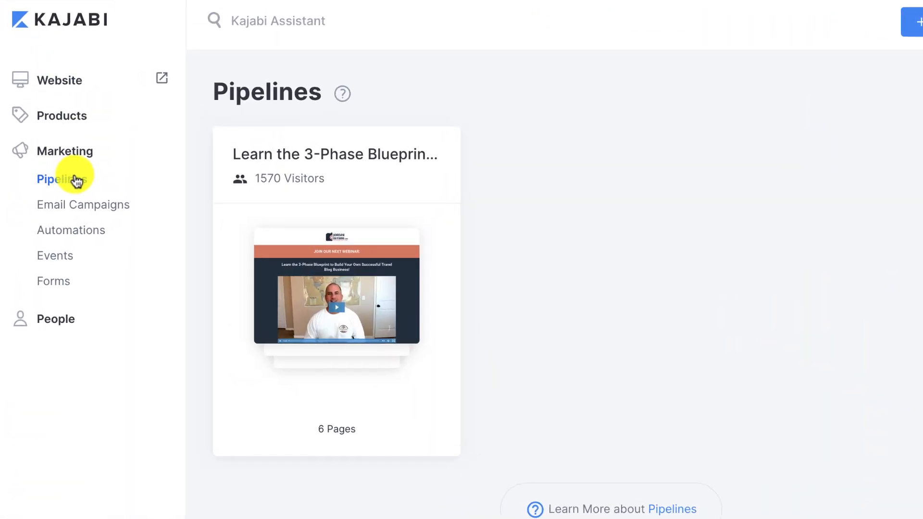
View the email campaigns, review the 3-Phase Blueprint webinar form's fields and automations, and return to the Forms list.
{"action": "left_click", "coordinate": [76, 209]}
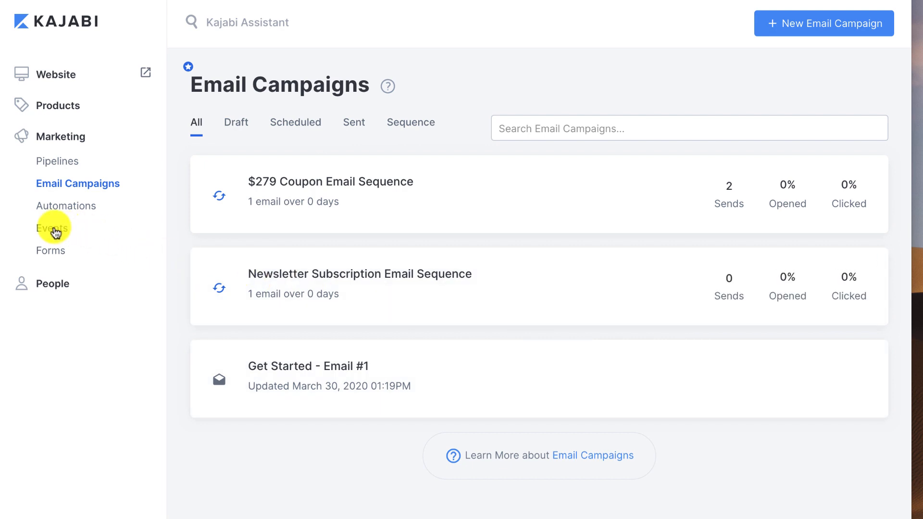
{"action": "left_click", "coordinate": [50, 251]}
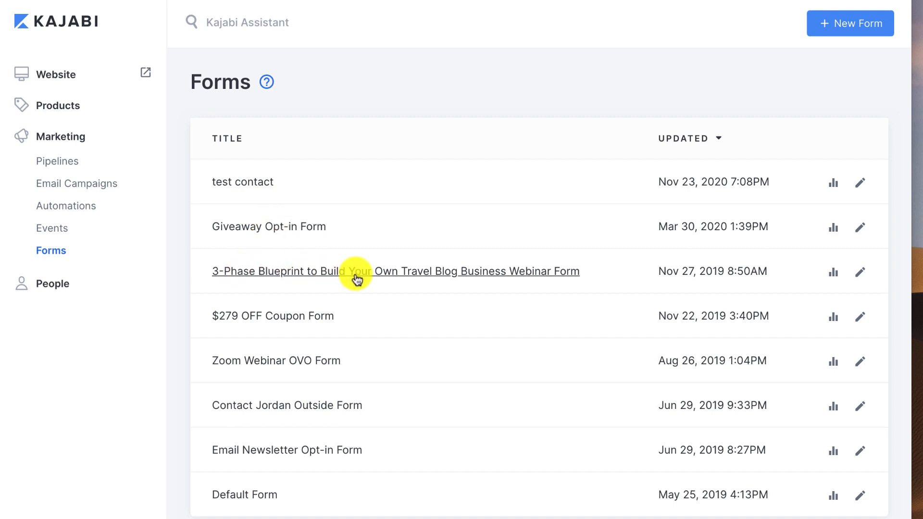
{"action": "left_click", "coordinate": [386, 279]}
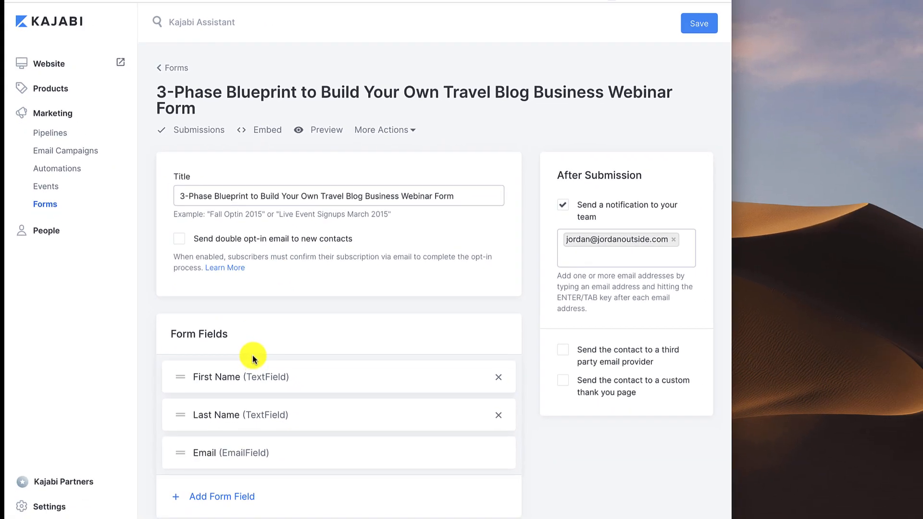
{"action": "scroll", "coordinate": [219, 449], "scroll_direction": "down", "scroll_amount": 5}
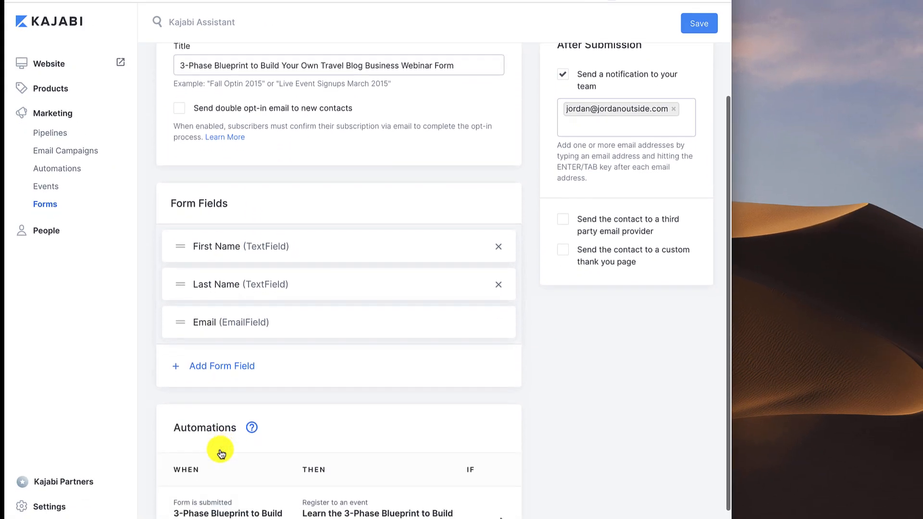
{"action": "scroll", "coordinate": [220, 454], "scroll_direction": "down", "scroll_amount": 5}
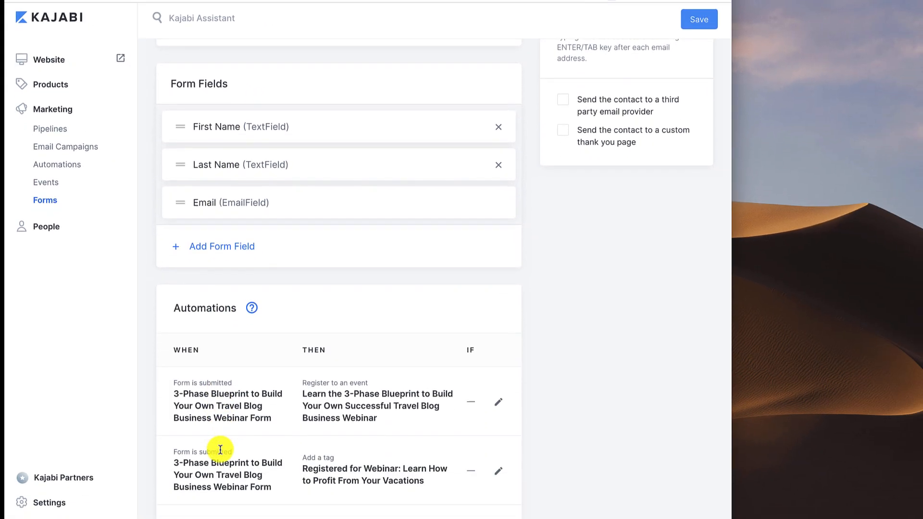
{"action": "scroll", "coordinate": [220, 448], "scroll_direction": "up", "scroll_amount": 10}
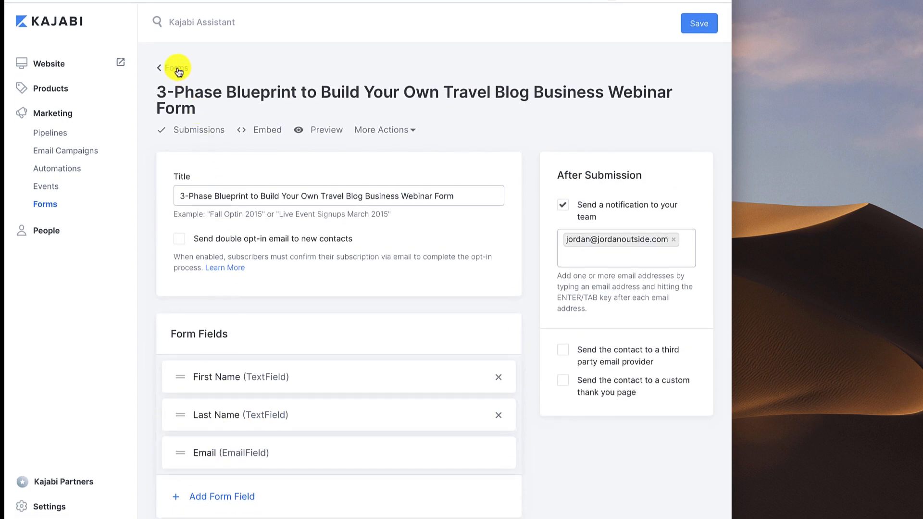
{"action": "left_click", "coordinate": [177, 69]}
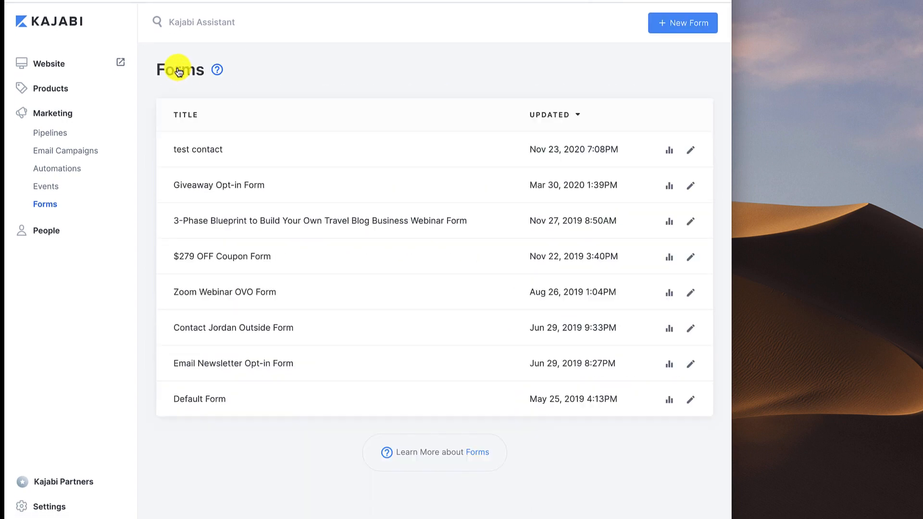
Open the website's contact form and review its form fields and after-submission settings.
{"action": "left_click", "coordinate": [240, 329]}
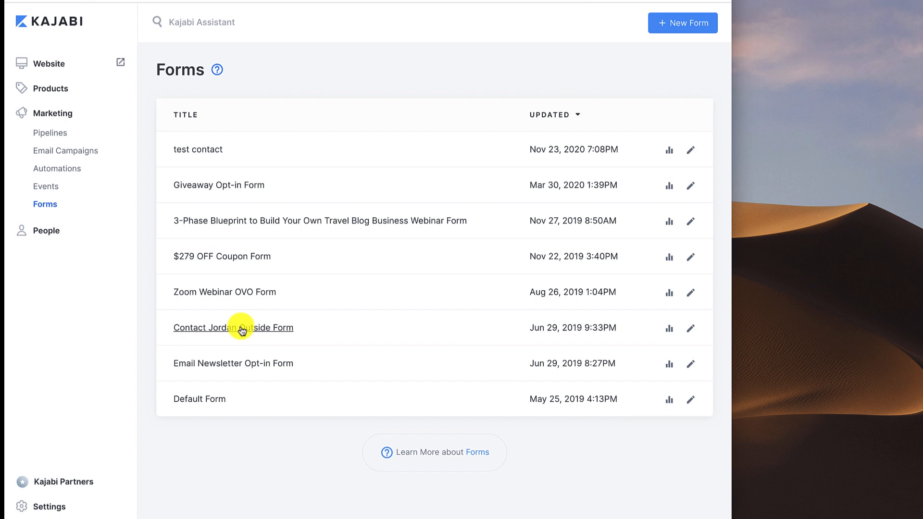
{"action": "scroll", "coordinate": [242, 331], "scroll_direction": "down", "scroll_amount": 2}
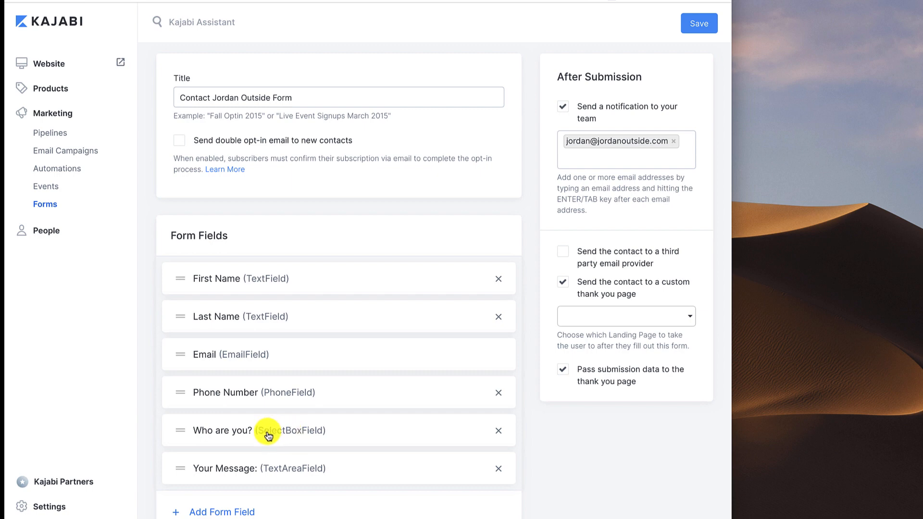
{"action": "scroll", "coordinate": [278, 472], "scroll_direction": "down", "scroll_amount": 4}
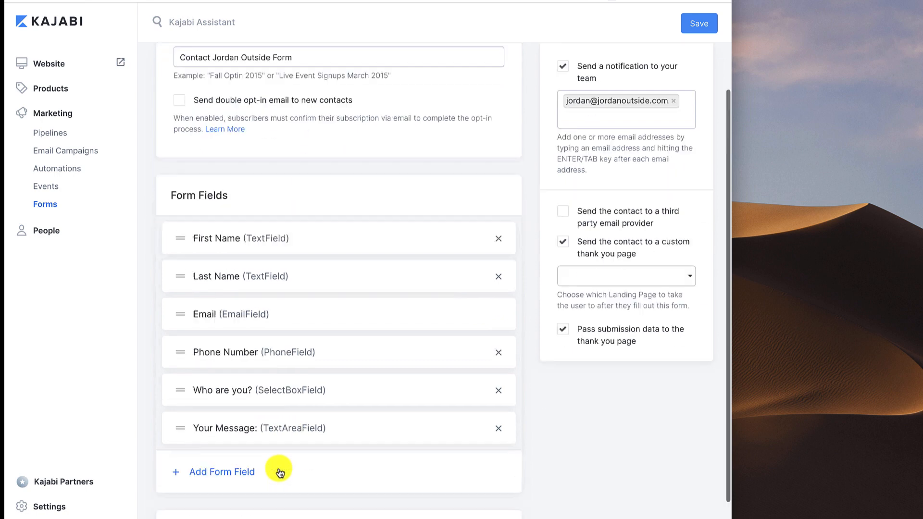
{"action": "scroll", "coordinate": [279, 471], "scroll_direction": "up", "scroll_amount": 6}
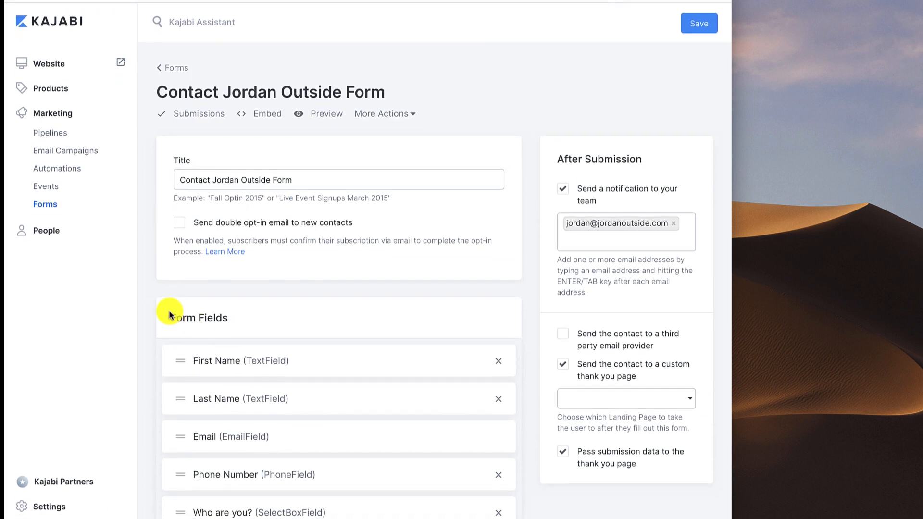
Open the list of all people and view the segments available for narrowing the contacts.
{"action": "left_click", "coordinate": [47, 234]}
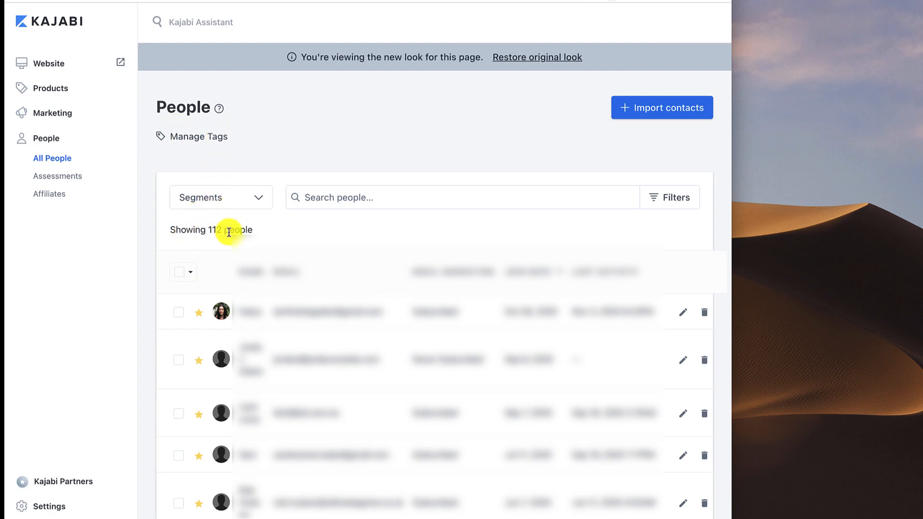
{"action": "left_click", "coordinate": [255, 200]}
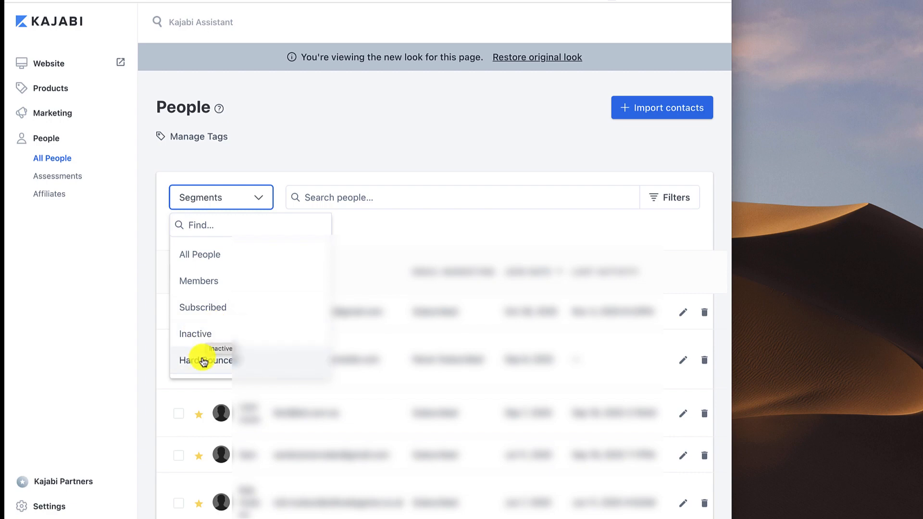
{"action": "left_click", "coordinate": [318, 199]}
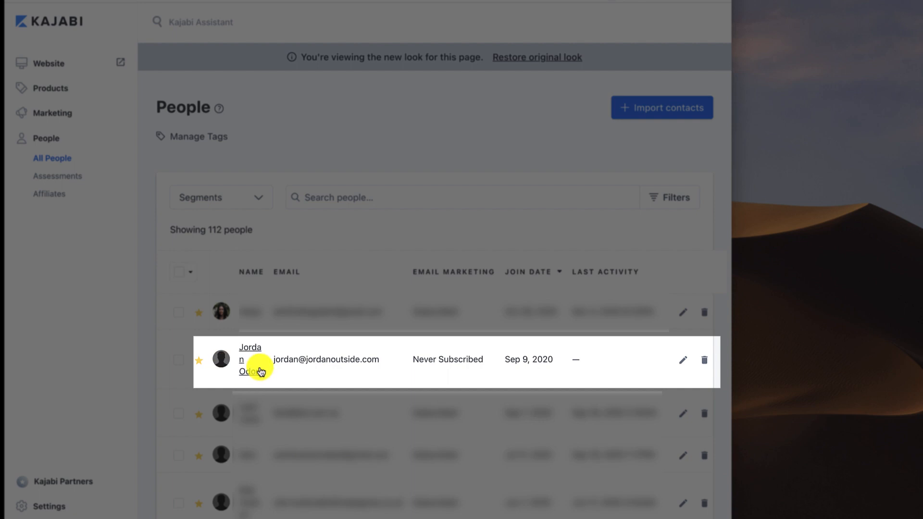
Open the never-subscribed contact's profile and show their progress in the product "How To Build Your Own Travel Lifestyle Business".
{"action": "left_click", "coordinate": [303, 364]}
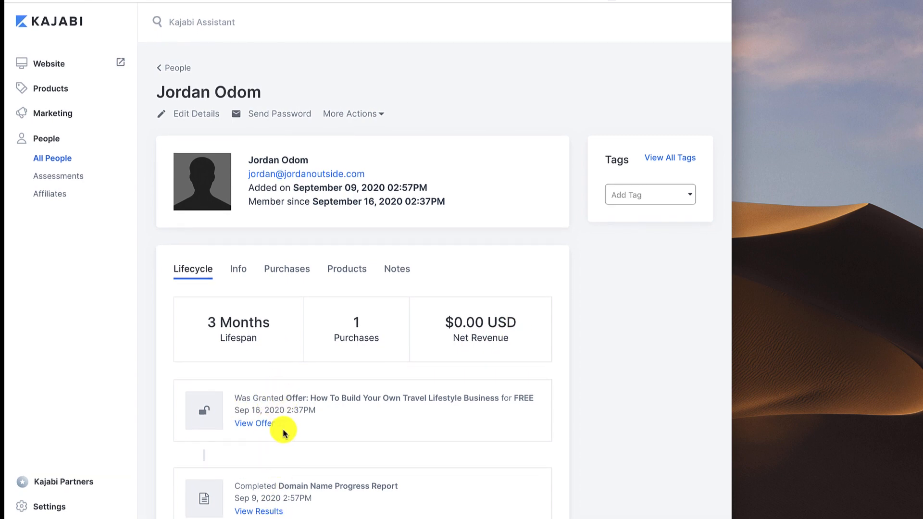
{"action": "left_click", "coordinate": [351, 269]}
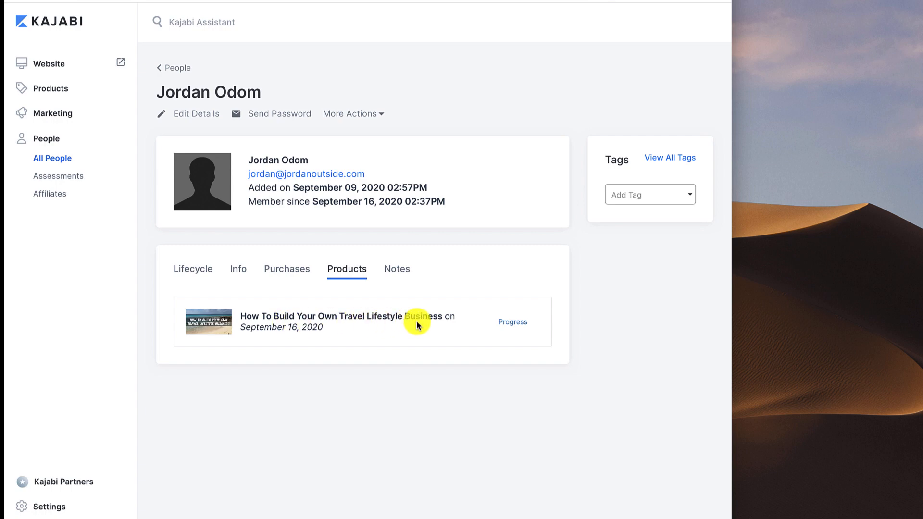
{"action": "left_click", "coordinate": [516, 324]}
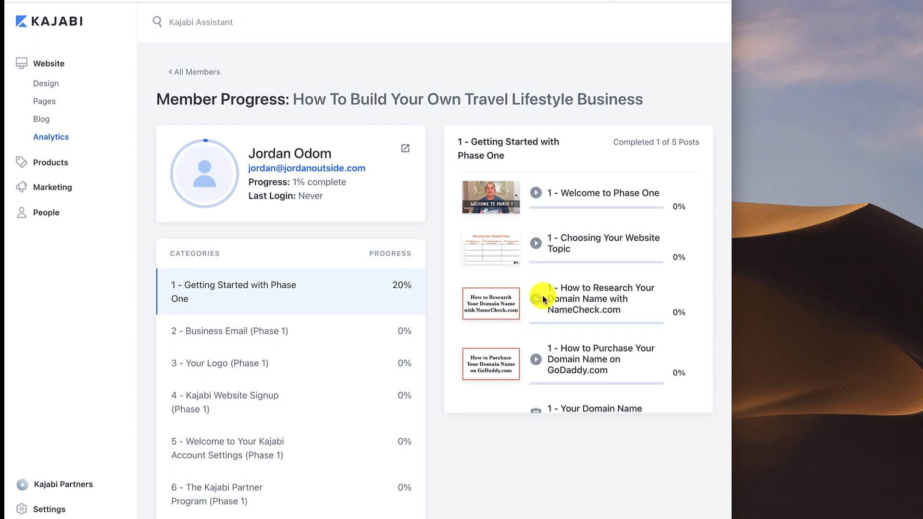
Review the member's progress through the posts of "Getting Started with Phase One" and across the course categories.
{"action": "scroll", "coordinate": [628, 226], "scroll_direction": "down", "scroll_amount": 2}
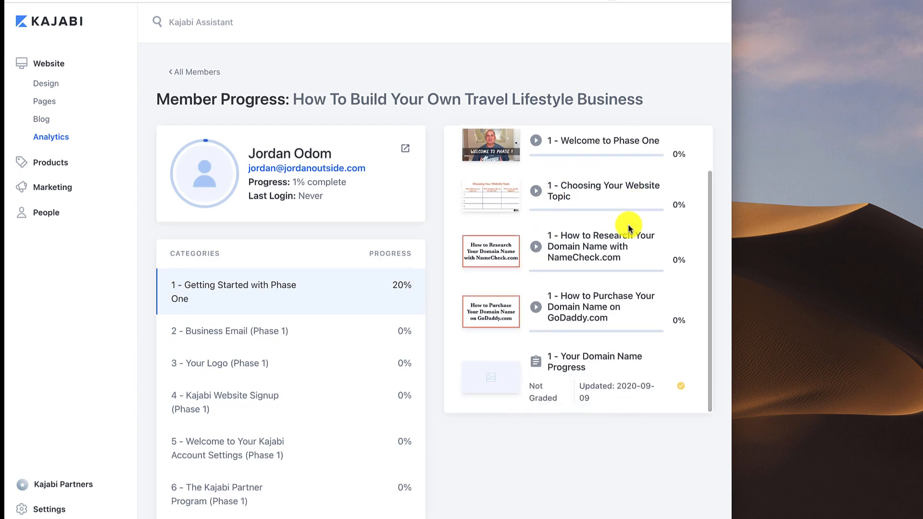
{"action": "scroll", "coordinate": [581, 374], "scroll_direction": "up", "scroll_amount": 2}
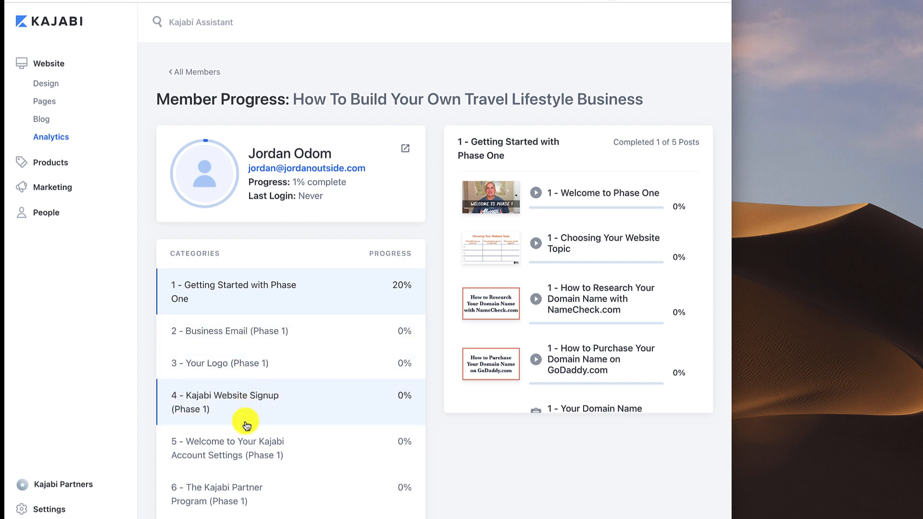
{"action": "scroll", "coordinate": [242, 421], "scroll_direction": "down", "scroll_amount": 3}
{"action": "scroll", "coordinate": [245, 419], "scroll_direction": "down", "scroll_amount": 3}
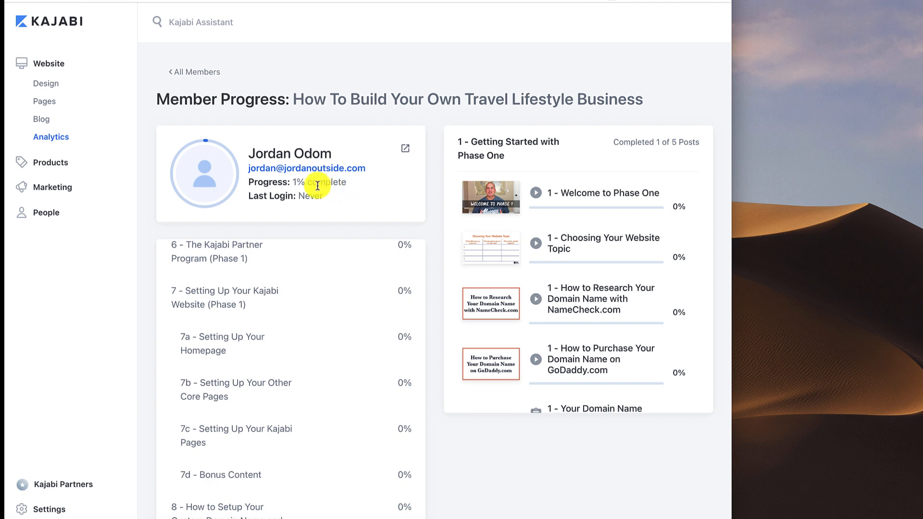
Leave the member progress report and open the list of assessments.
{"action": "left_click", "coordinate": [195, 73]}
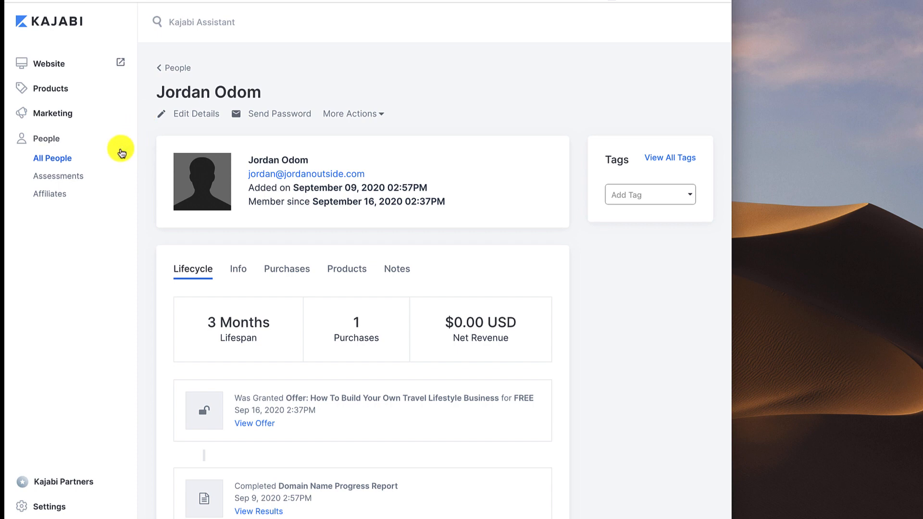
{"action": "left_click", "coordinate": [52, 179]}
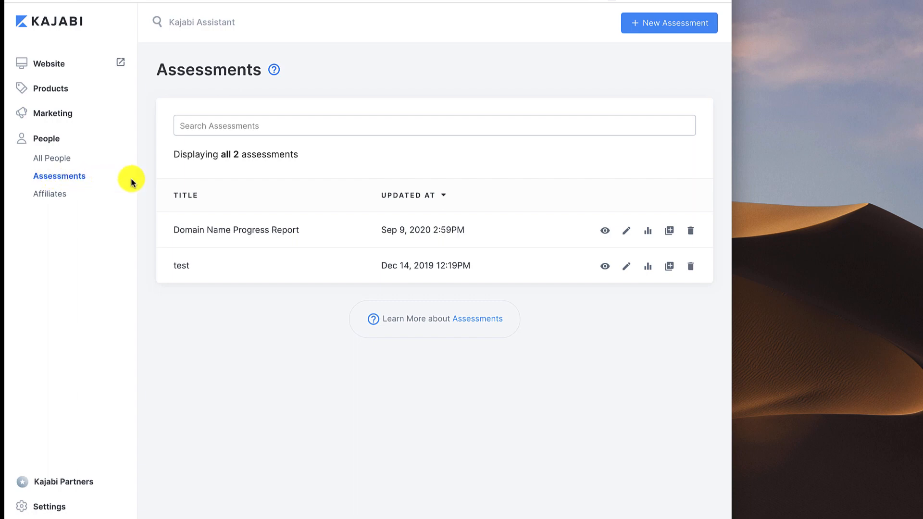
View the blank new assessment form, return to the assessments list and open the "Domain Name Progress Report" assessment.
{"action": "left_click", "coordinate": [667, 24]}
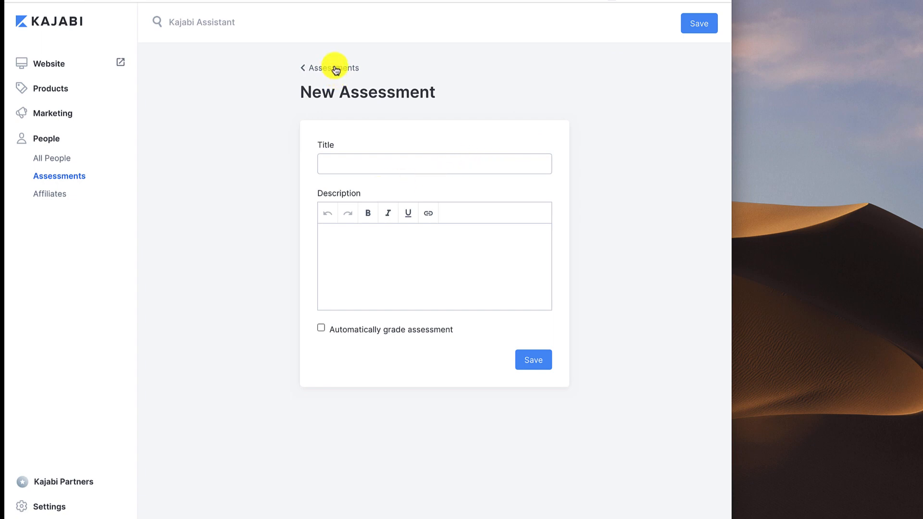
{"action": "left_click", "coordinate": [336, 68]}
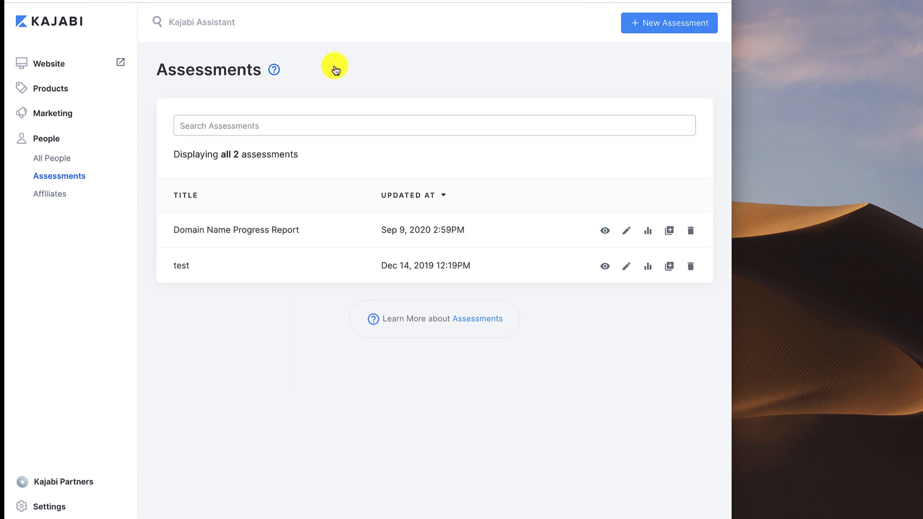
{"action": "left_click", "coordinate": [256, 234]}
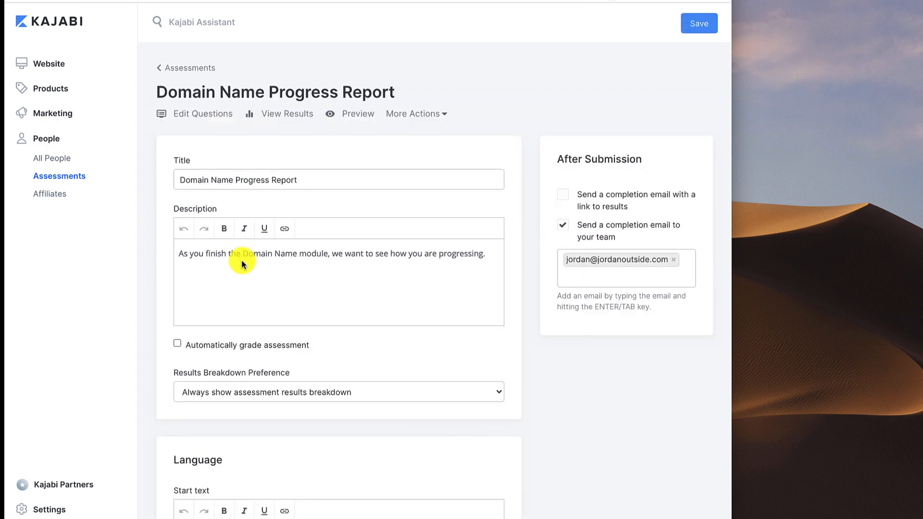
Review the assessment's domain name question and its paragraph question about following progress, and return to the assessment details.
{"action": "left_click", "coordinate": [203, 119]}
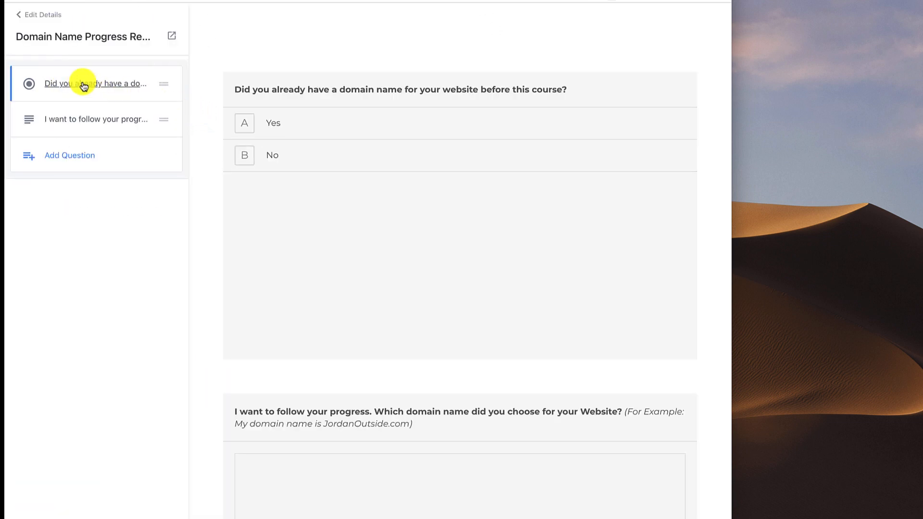
{"action": "mouse_move", "coordinate": [274, 91]}
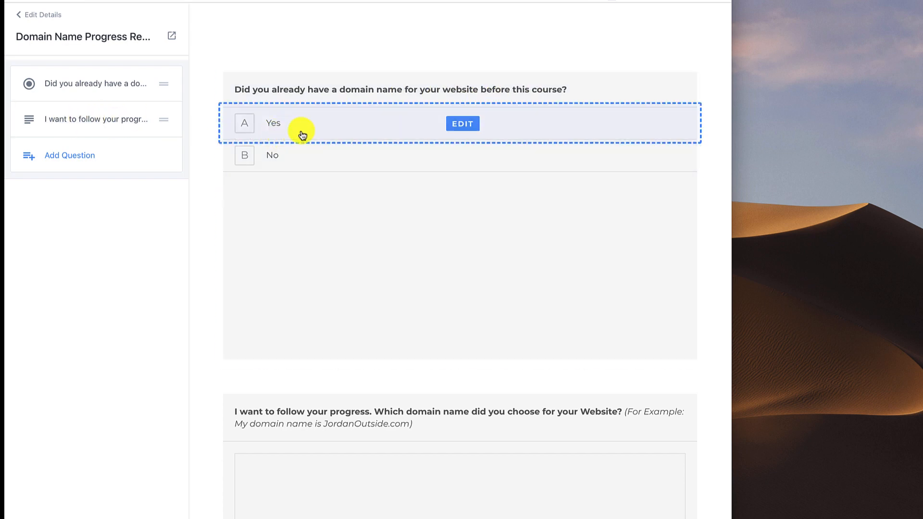
{"action": "left_click", "coordinate": [88, 120]}
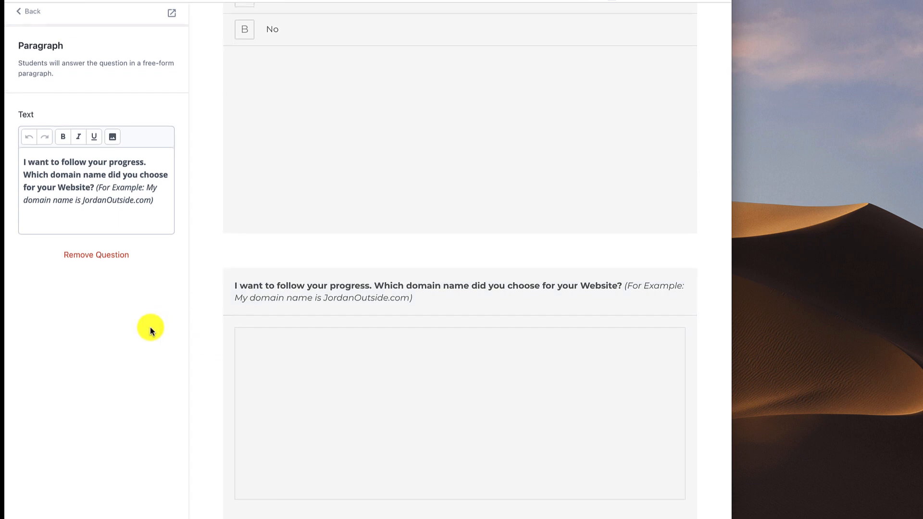
{"action": "left_click", "coordinate": [29, 17]}
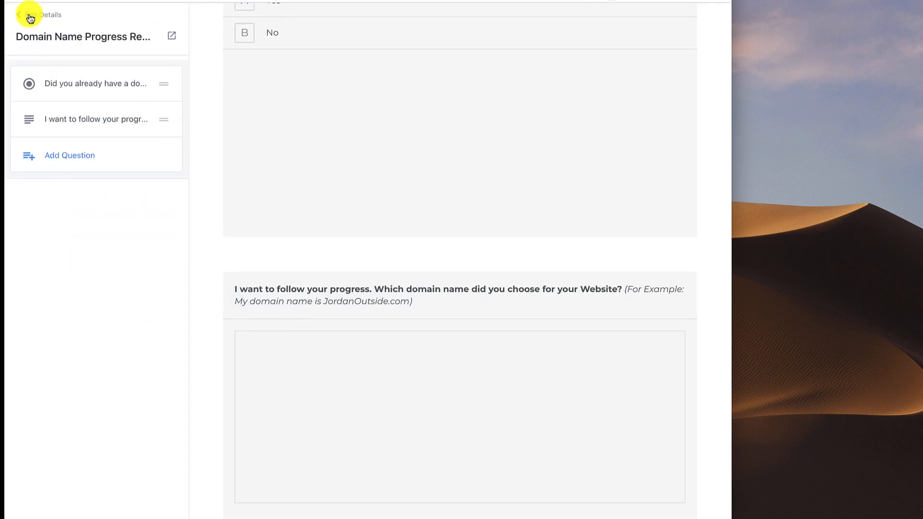
{"action": "left_click", "coordinate": [35, 17]}
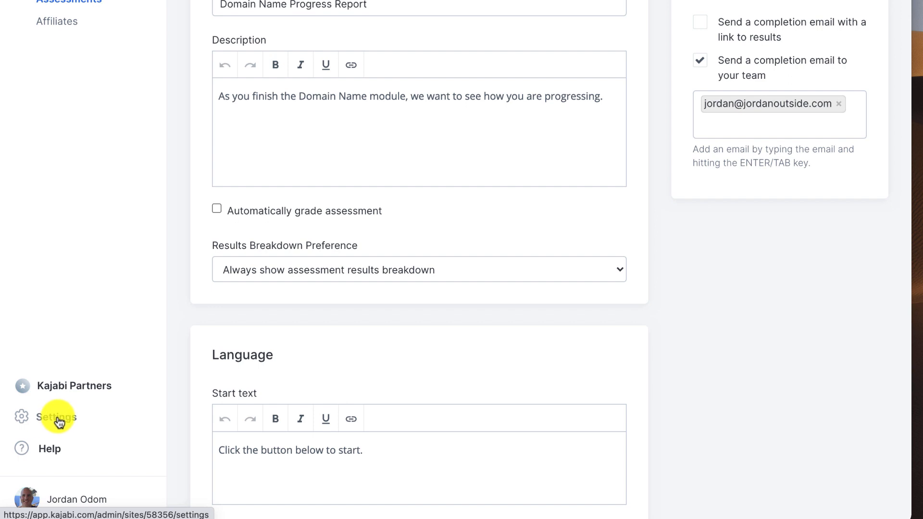
Open the Third Party Integrations settings and review the email, analytics and miscellaneous integrations through to Clickfunnels.
{"action": "left_click", "coordinate": [58, 422]}
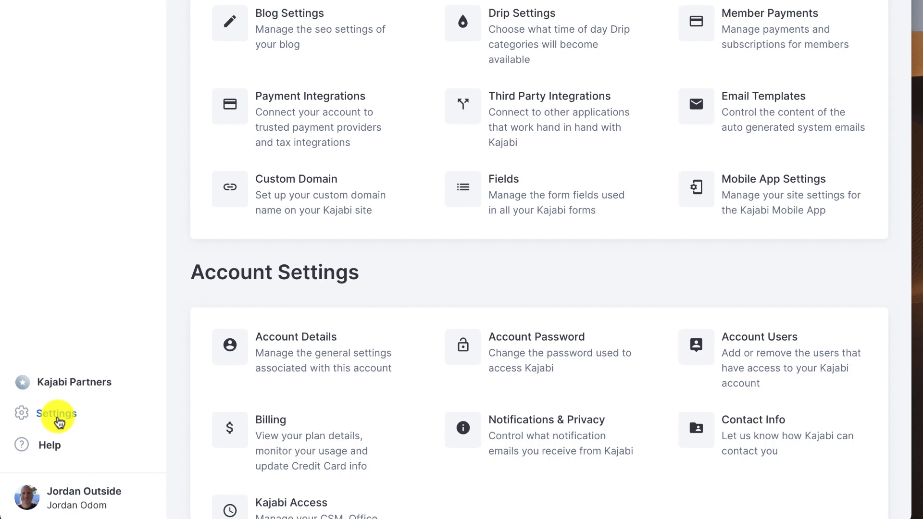
{"action": "left_click", "coordinate": [546, 116]}
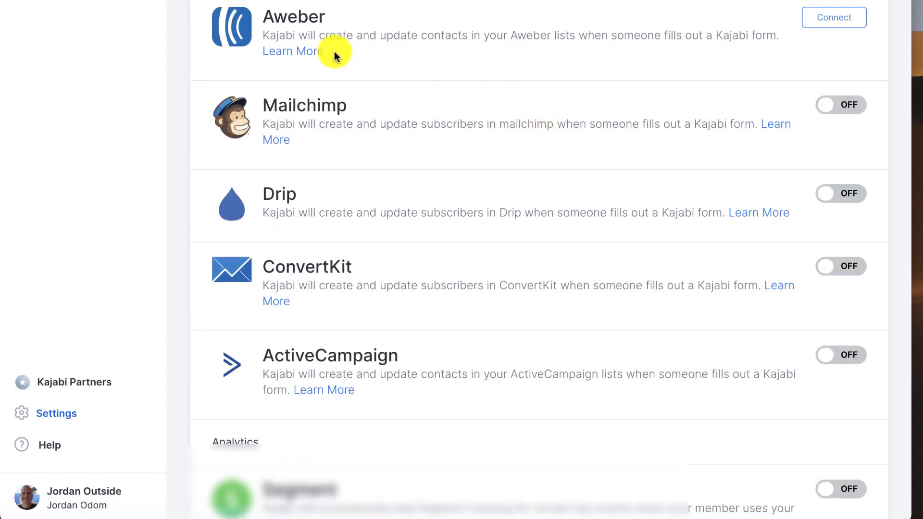
{"action": "scroll", "coordinate": [333, 126], "scroll_direction": "down", "scroll_amount": 1}
{"action": "scroll", "coordinate": [333, 126], "scroll_direction": "down", "scroll_amount": 5}
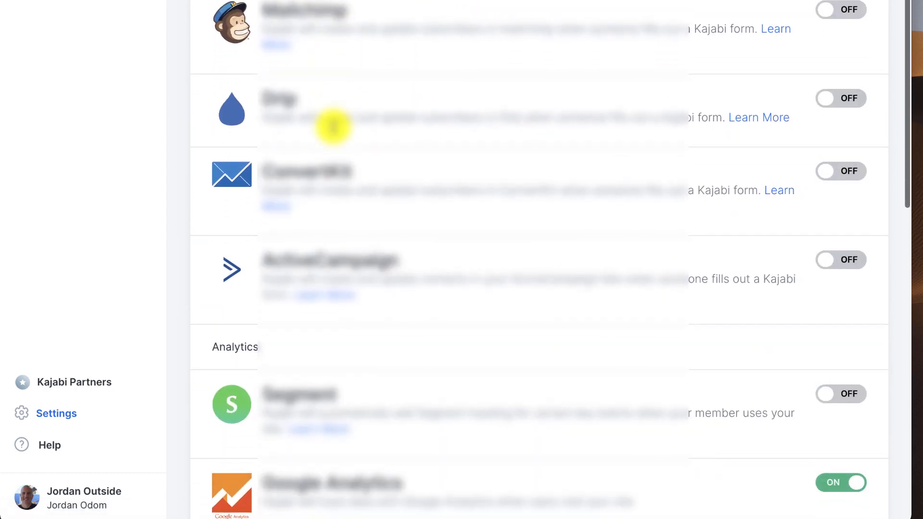
{"action": "scroll", "coordinate": [333, 126], "scroll_direction": "down", "scroll_amount": 2}
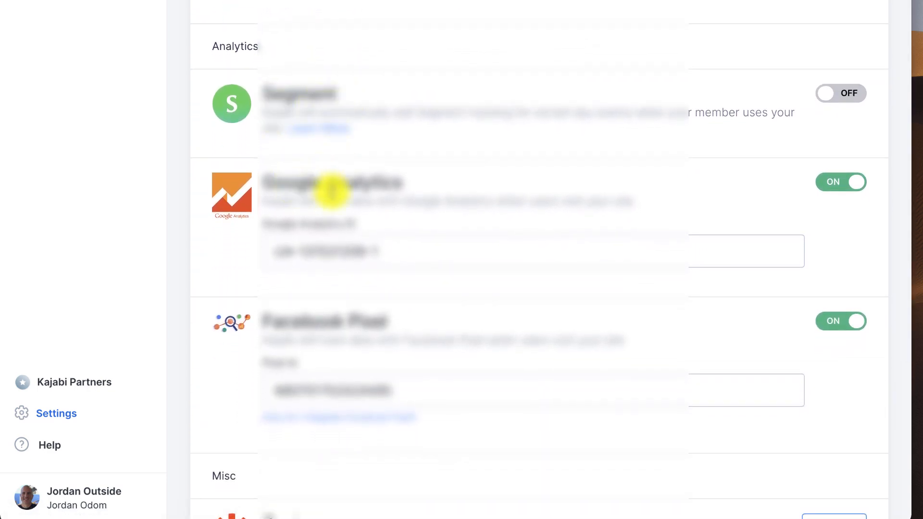
{"action": "scroll", "coordinate": [332, 191], "scroll_direction": "down", "scroll_amount": 6}
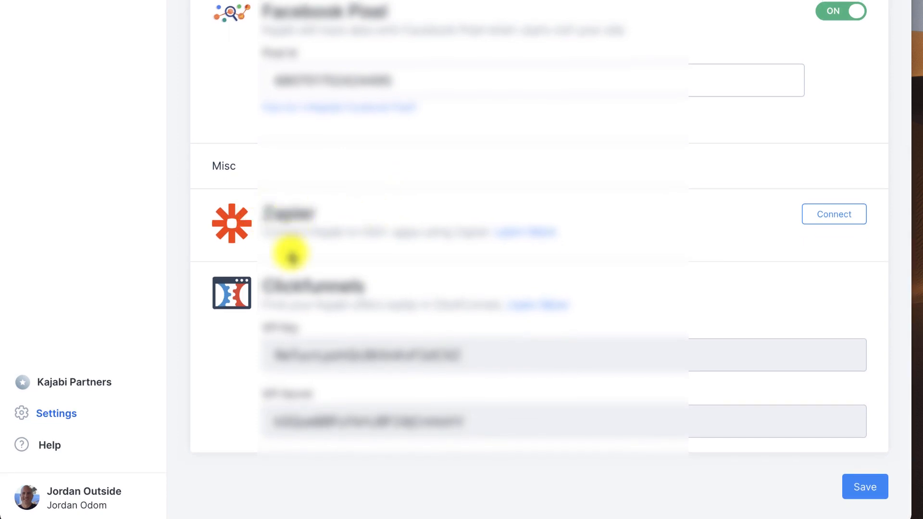
Go back over the email integrations, from Aweber and Mailchimp to ActiveCampaign, in the third-party integration settings.
{"action": "scroll", "coordinate": [327, 272], "scroll_direction": "up", "scroll_amount": 10}
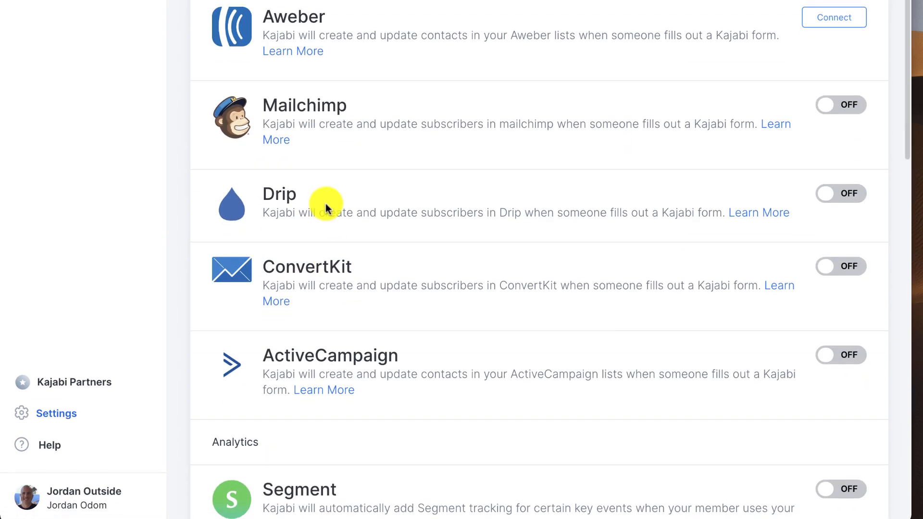
{"action": "scroll", "coordinate": [232, 21], "scroll_direction": "up", "scroll_amount": 3}
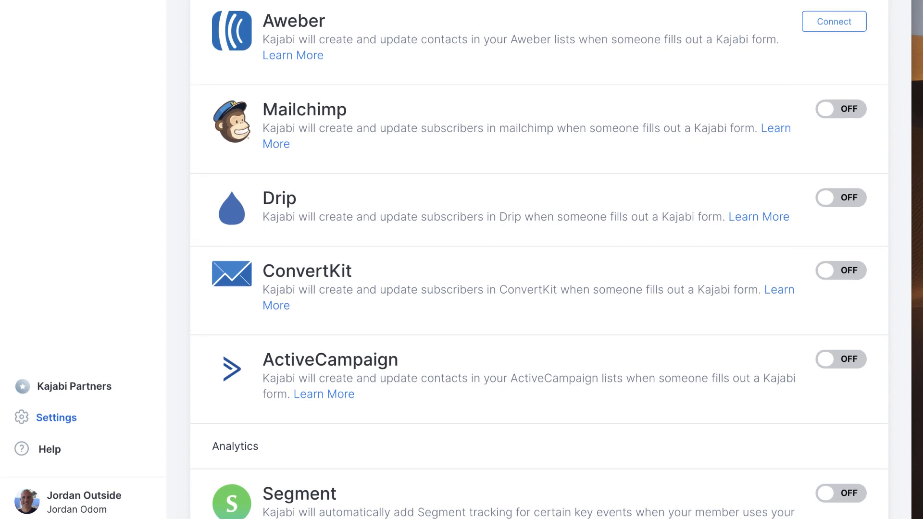
{"action": "scroll", "coordinate": [226, 72], "scroll_direction": "up", "scroll_amount": 2}
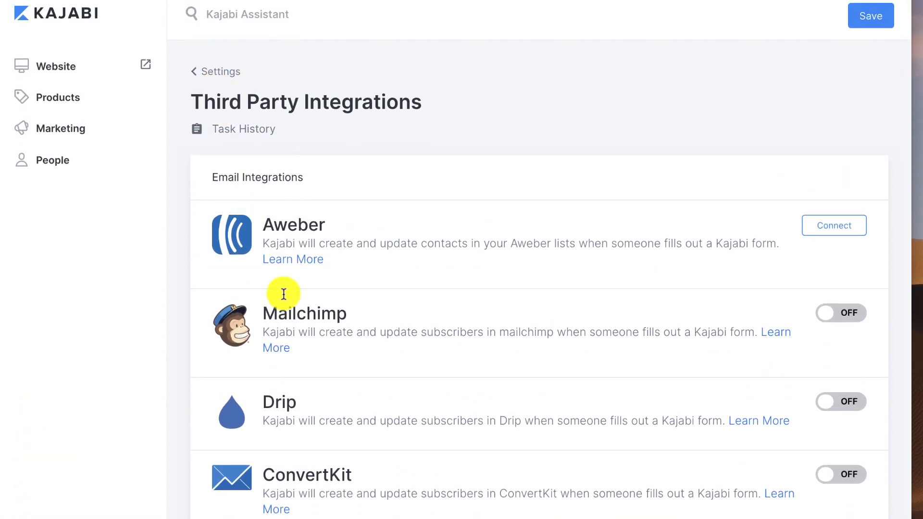
{"action": "scroll", "coordinate": [305, 320], "scroll_direction": "down", "scroll_amount": 3}
{"action": "scroll", "coordinate": [305, 320], "scroll_direction": "down", "scroll_amount": 3}
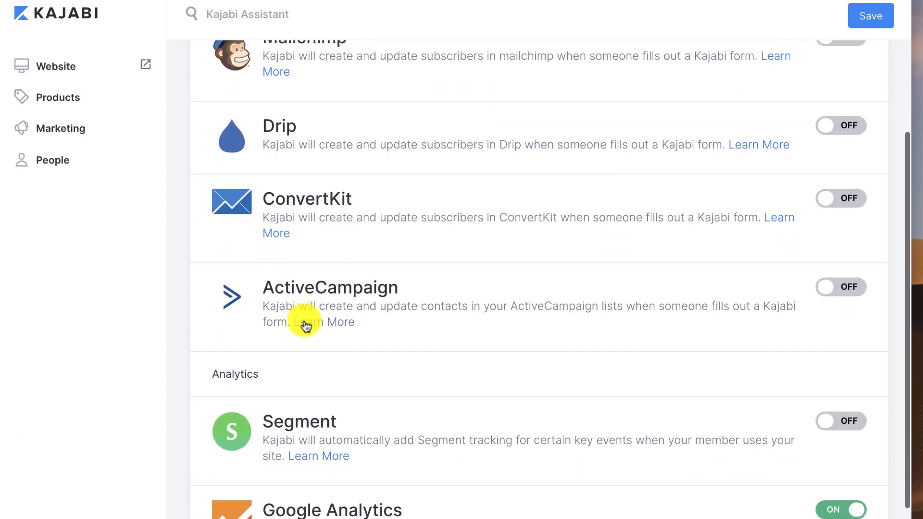
{"action": "scroll", "coordinate": [306, 326], "scroll_direction": "up", "scroll_amount": 8}
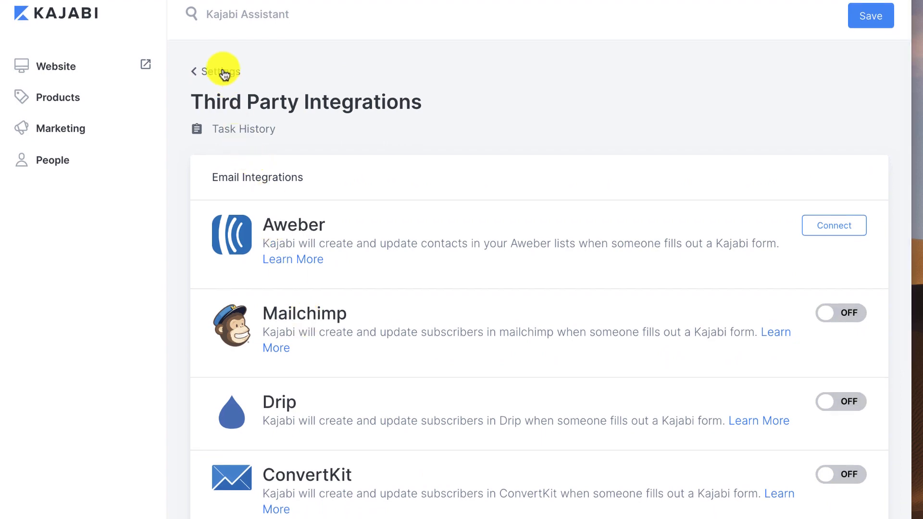
Return to the site and account settings overview, look it over, and open the website design overview.
{"action": "left_click", "coordinate": [224, 73]}
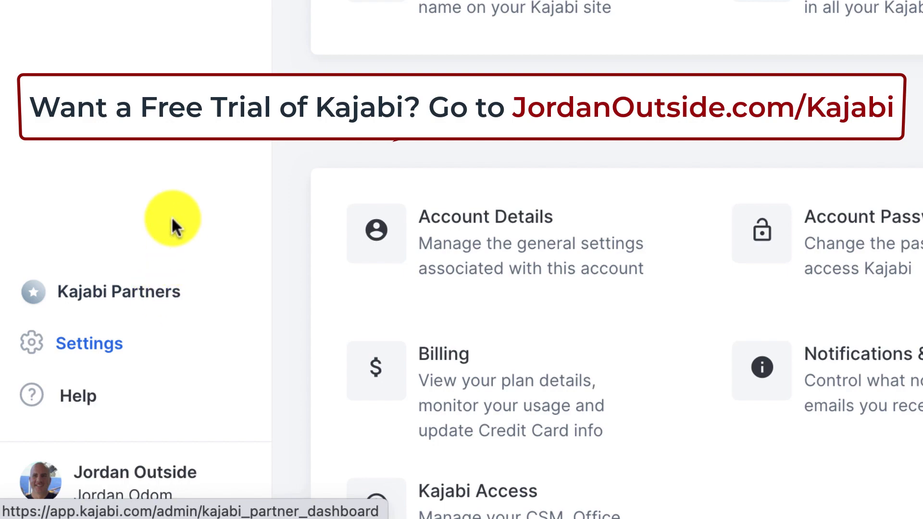
{"action": "scroll", "coordinate": [172, 215], "scroll_direction": "down", "scroll_amount": 1}
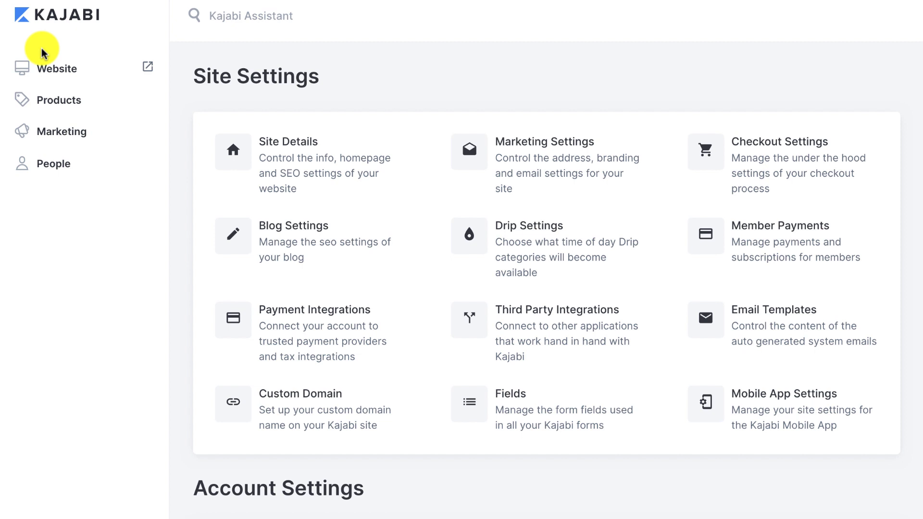
{"action": "left_click", "coordinate": [58, 73]}
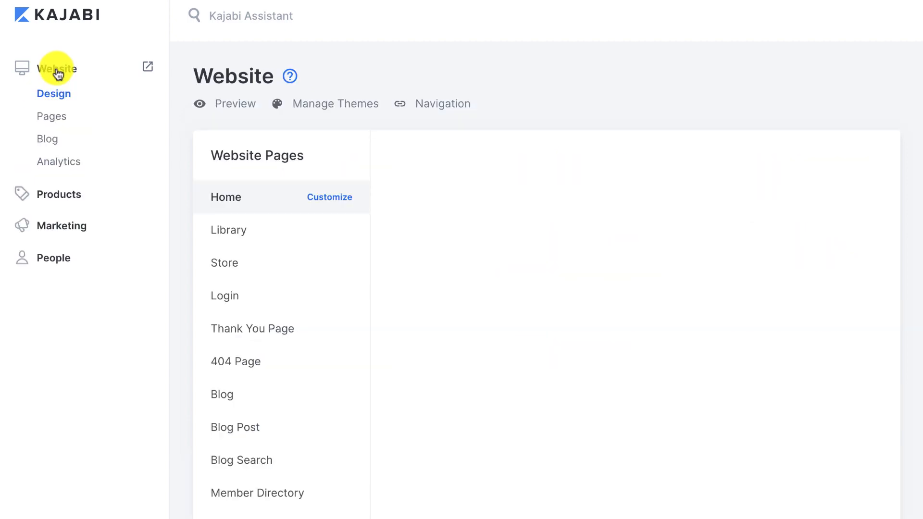